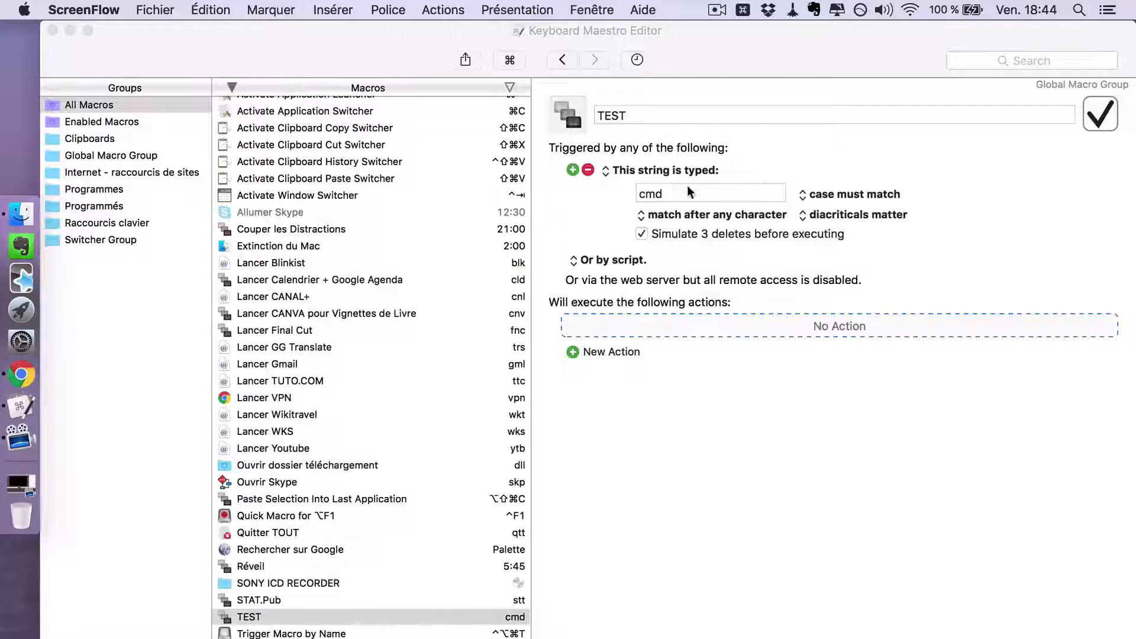
{"action": "left_click", "coordinate": [688, 188]}
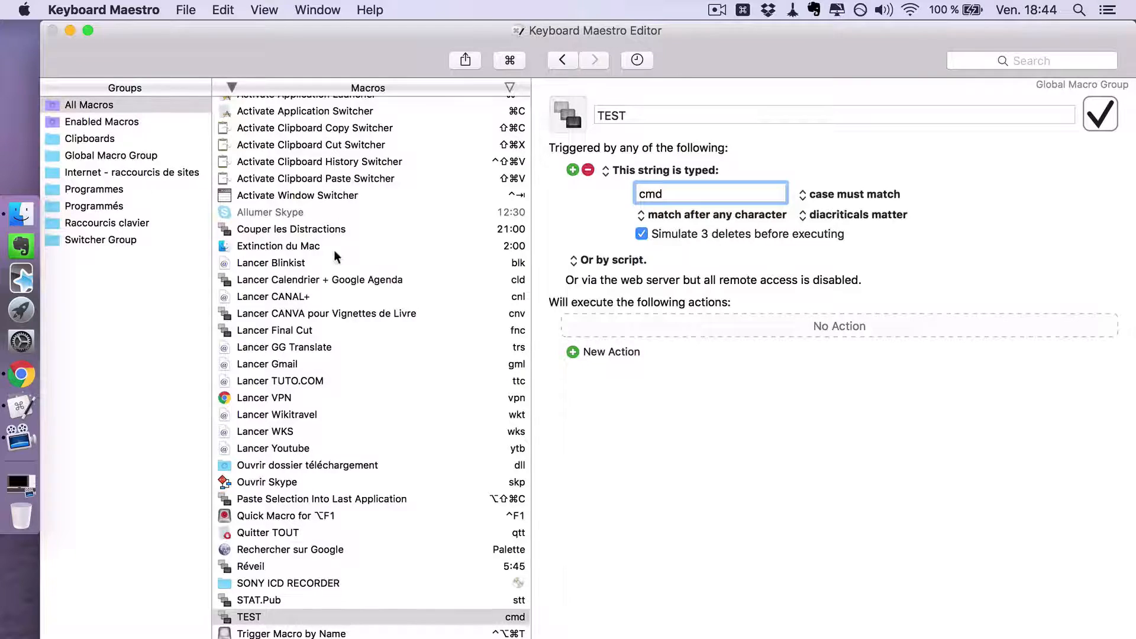
{"action": "scroll", "coordinate": [335, 250], "scroll_direction": "up", "scroll_amount": 2}
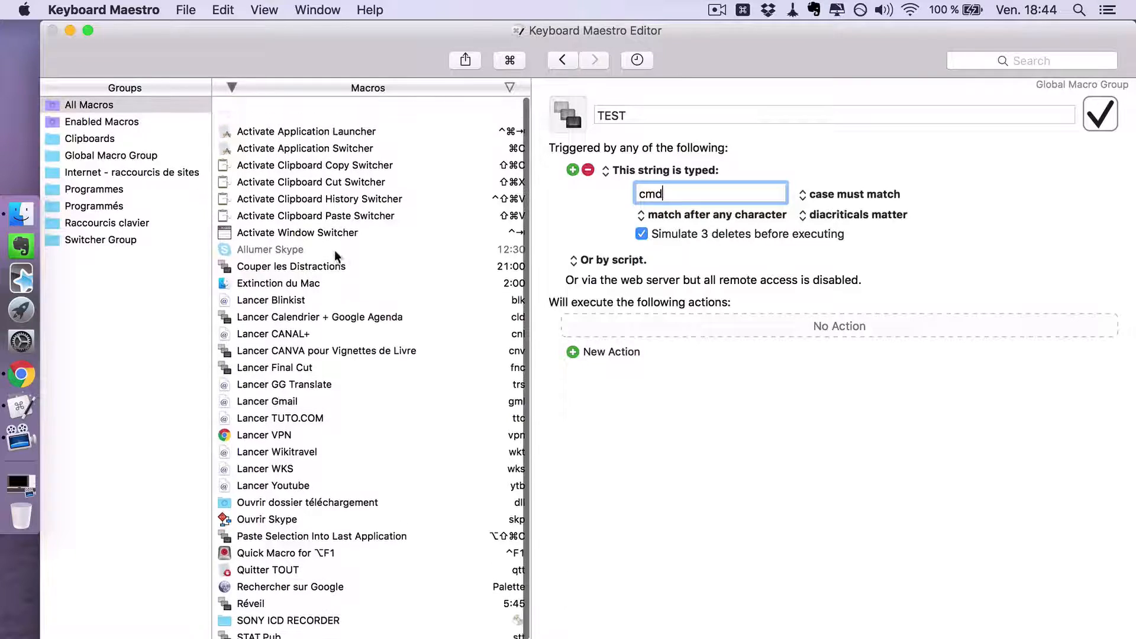
- Search all available actions for "work" and add Execute an Automator Workflow to the TEST macro
{"action": "left_click", "coordinate": [614, 352]}
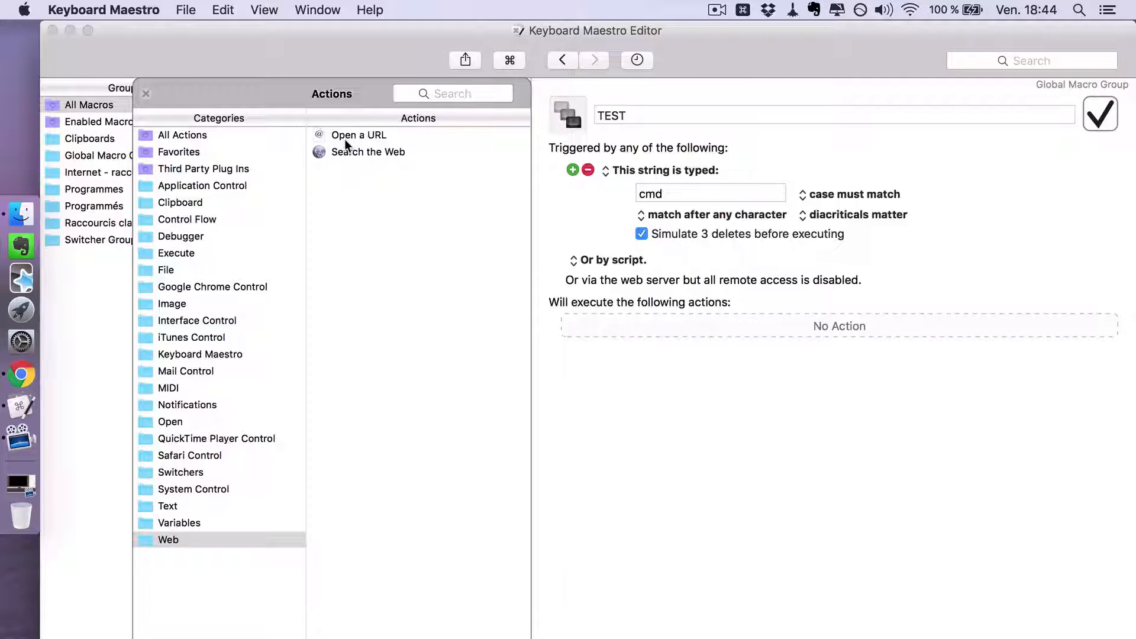
{"action": "left_click", "coordinate": [452, 90]}
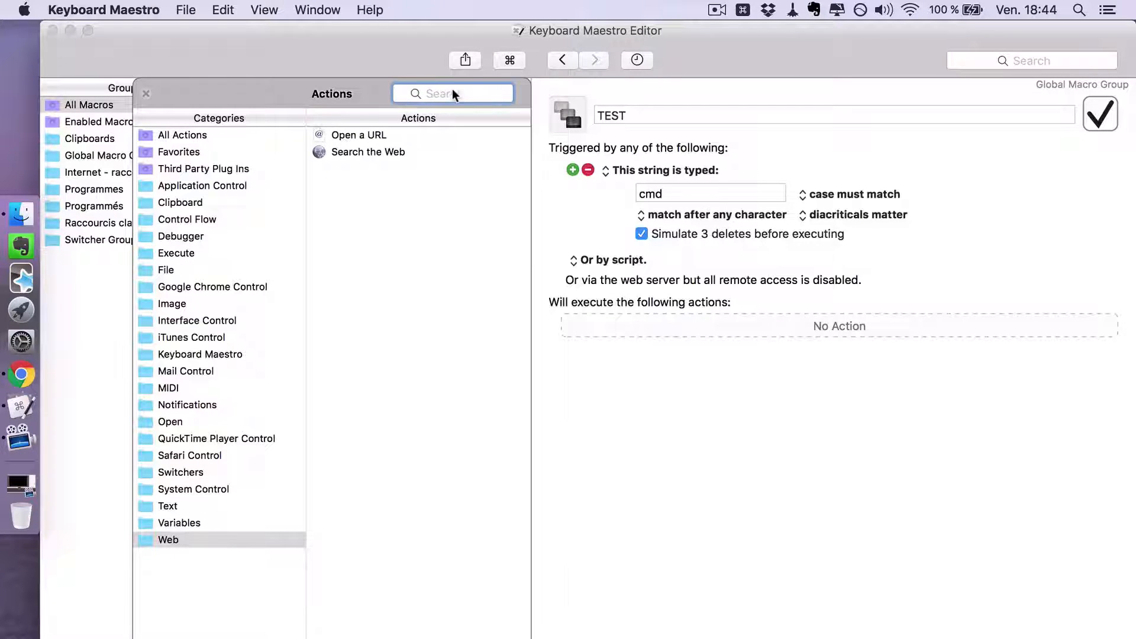
{"action": "type", "text": "work"}
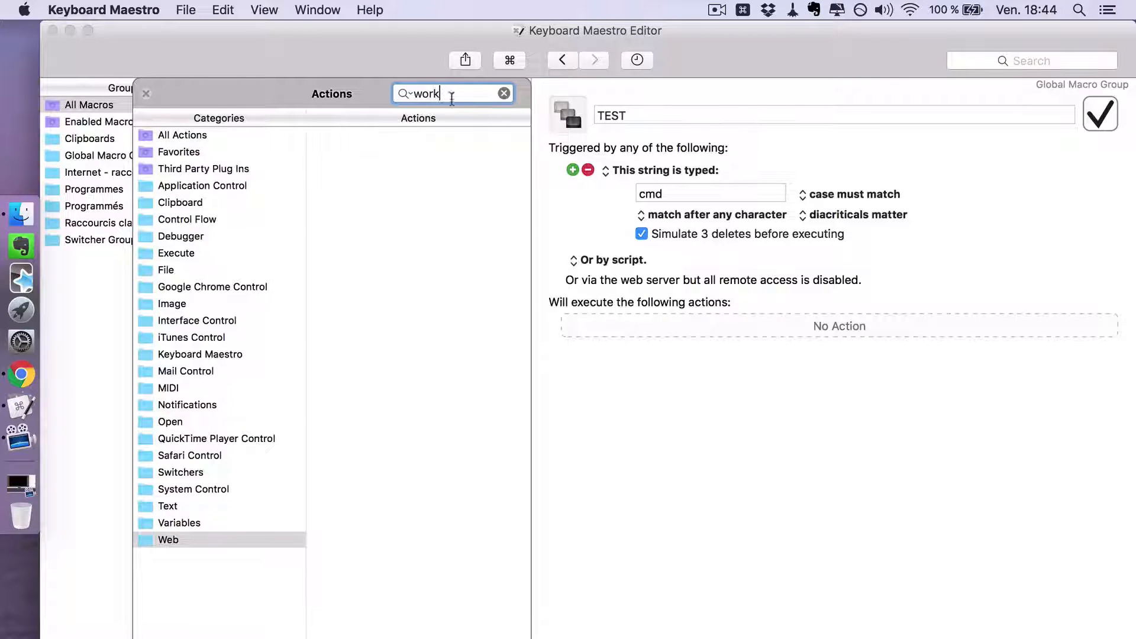
{"action": "left_click", "coordinate": [167, 135]}
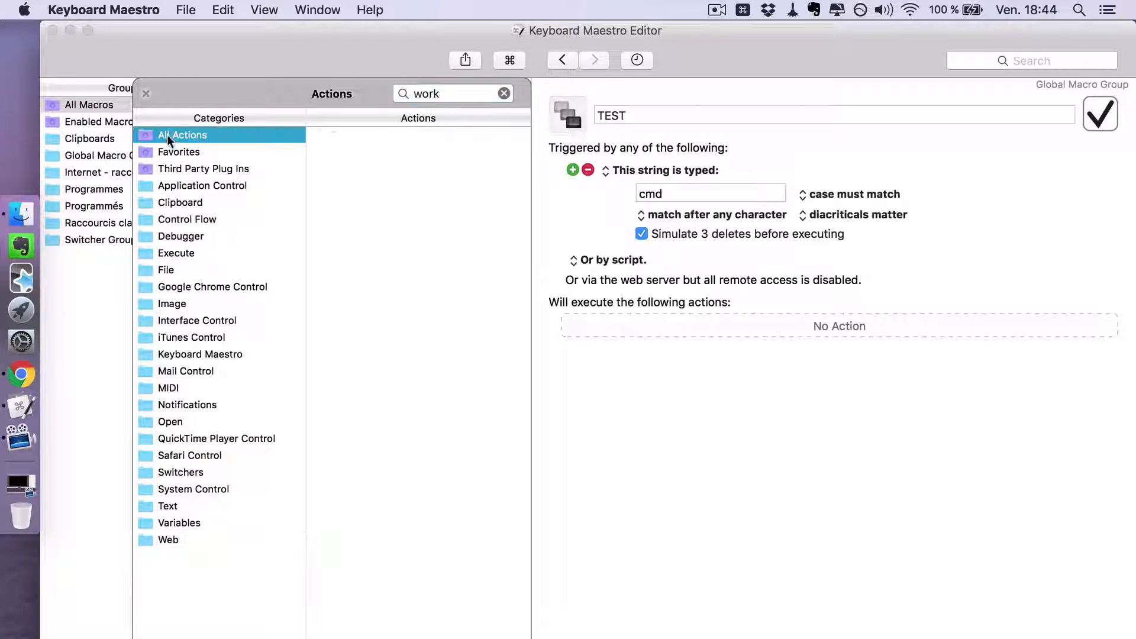
{"action": "double_click", "coordinate": [387, 140]}
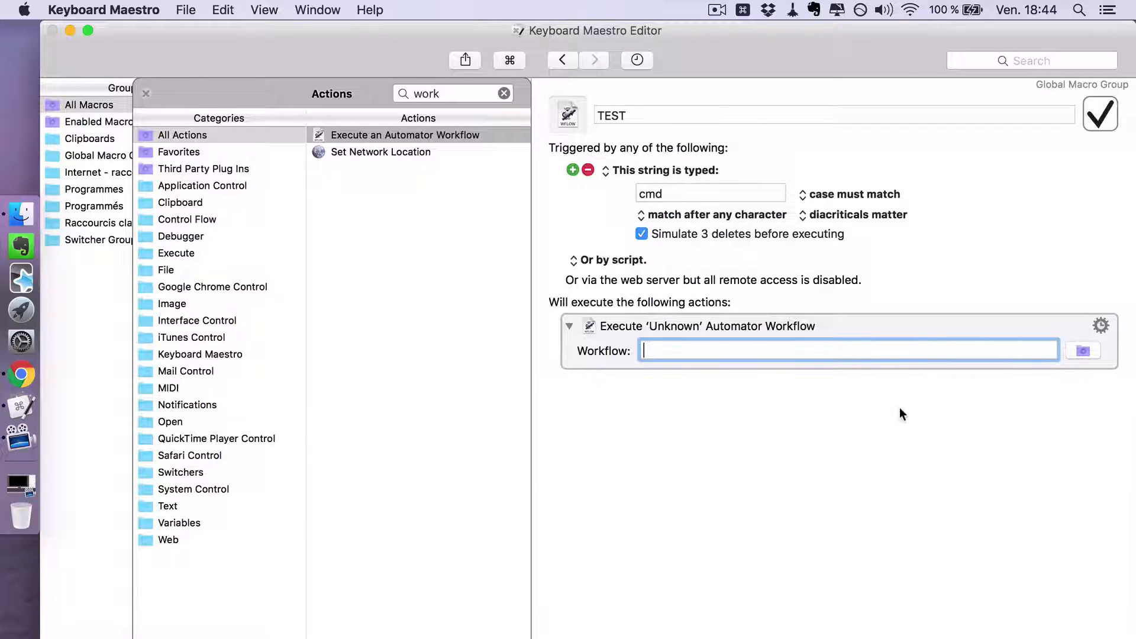
- Set the Automator action to run the "4. DUMP. Classer et renommer" workflow from the Sources folder inside PROCESS VIDEO
{"action": "left_click", "coordinate": [1083, 351]}
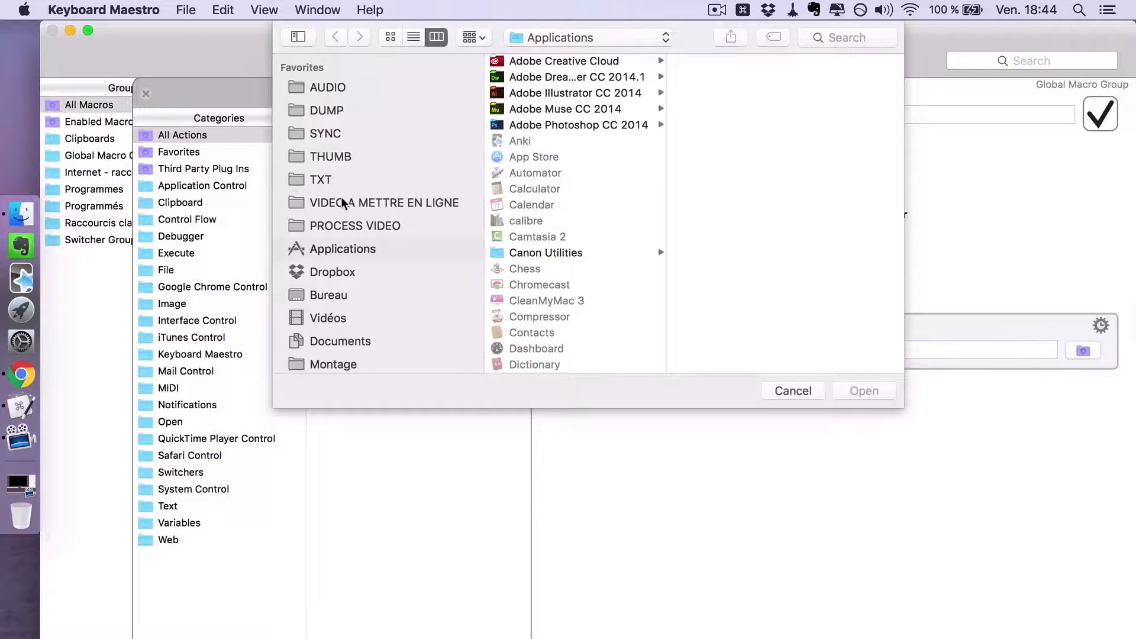
{"action": "left_click", "coordinate": [342, 203]}
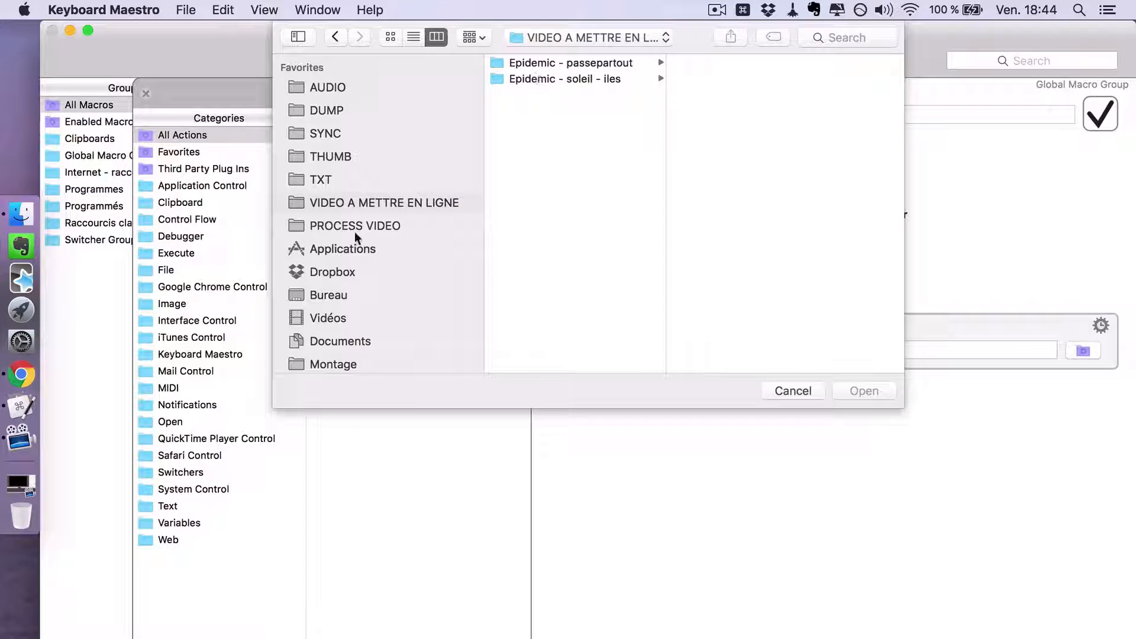
{"action": "left_click", "coordinate": [354, 227]}
{"action": "left_click", "coordinate": [515, 127]}
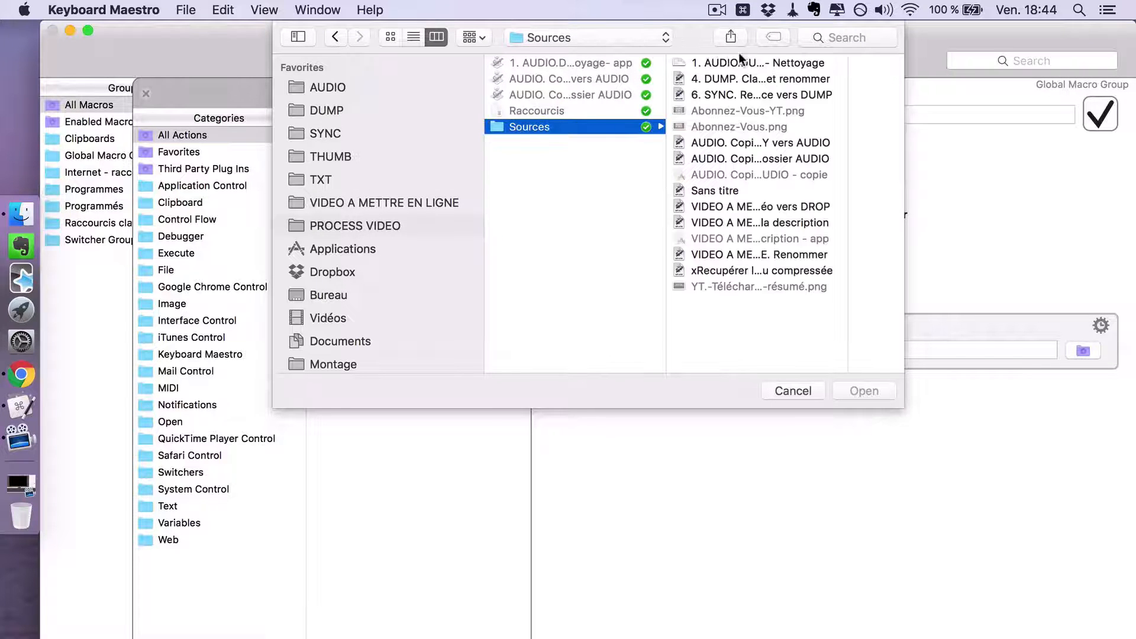
{"action": "double_click", "coordinate": [709, 78]}
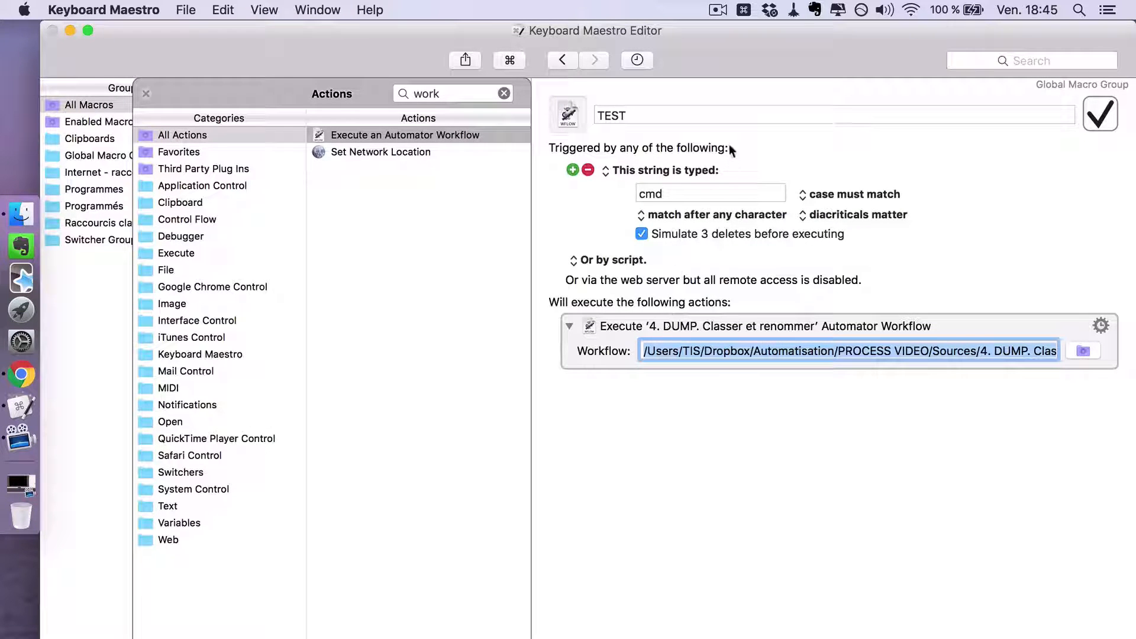
- Test the TEST macro by entering its trigger string cmd in a text field
{"action": "left_click", "coordinate": [1023, 60]}
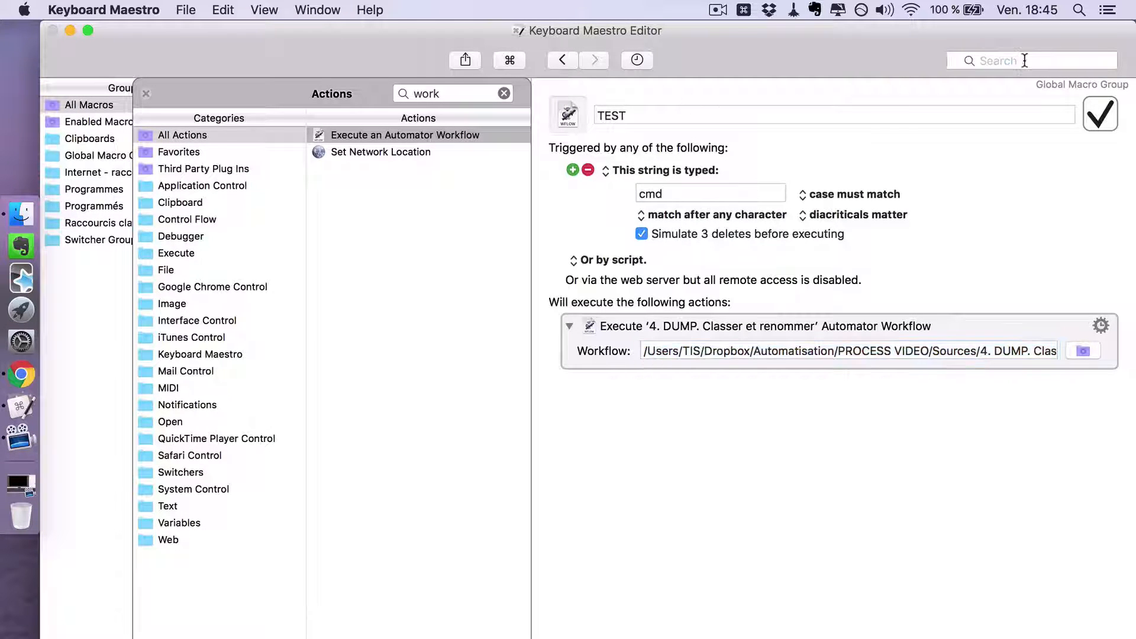
{"action": "type", "text": "cmd"}
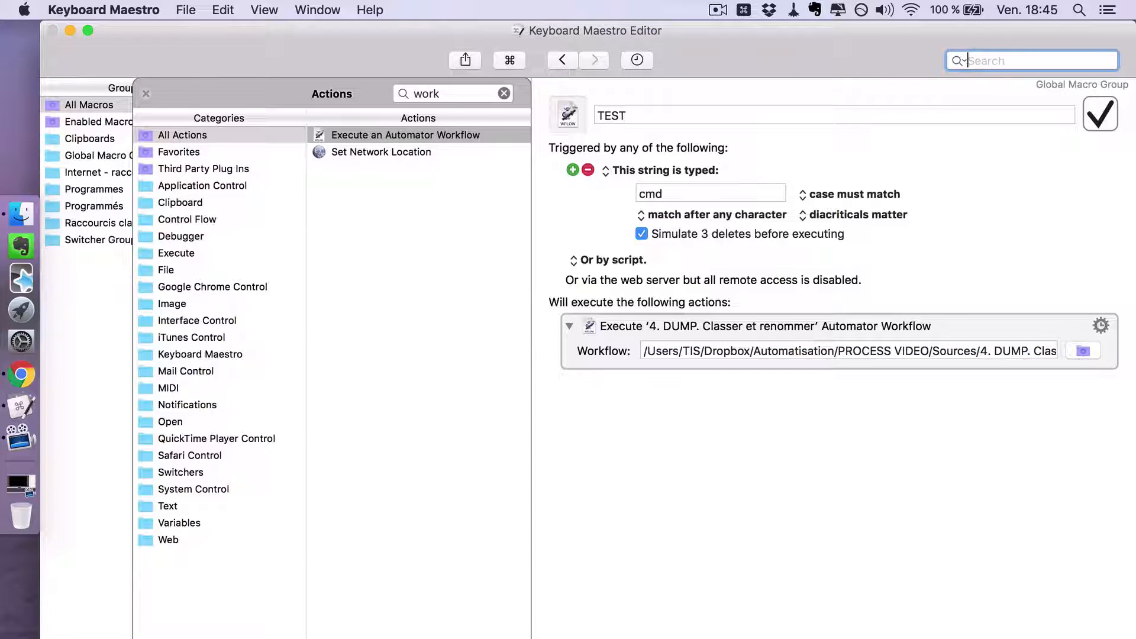
{"action": "left_click", "coordinate": [877, 103]}
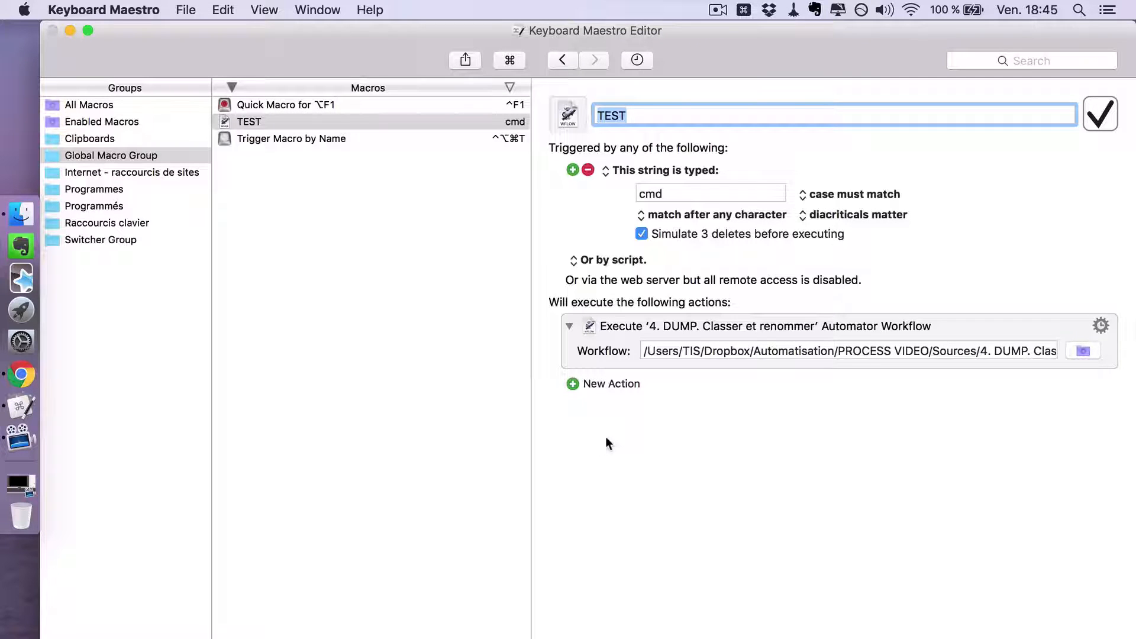
{"action": "left_click", "coordinate": [609, 169]}
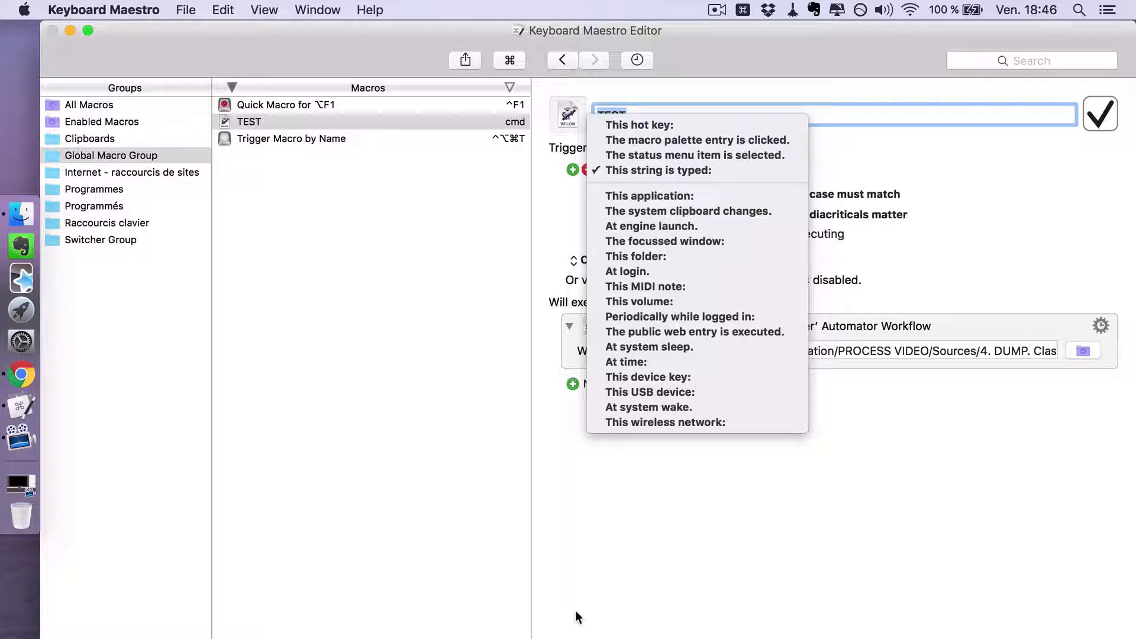
{"action": "left_click", "coordinate": [605, 635]}
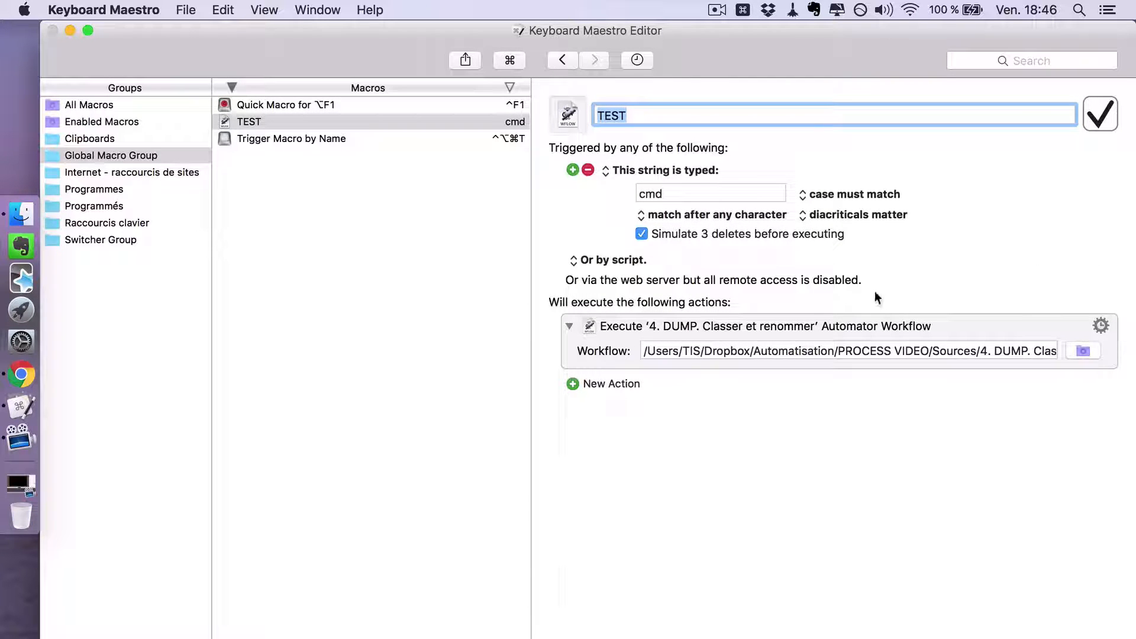
- Delete the Automator workflow action from the TEST macro
{"action": "left_click", "coordinate": [874, 329]}
{"action": "key", "text": "Delete"}
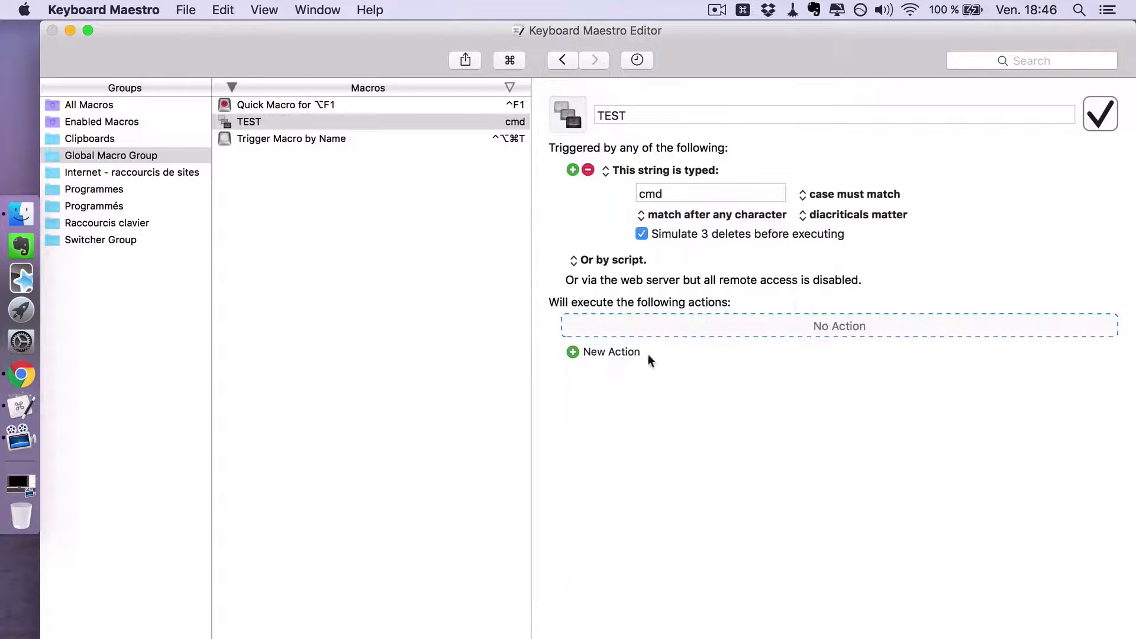
- Search the available actions for "open" and add Open a File, Folder or Application to the TEST macro
{"action": "left_click", "coordinate": [605, 353]}
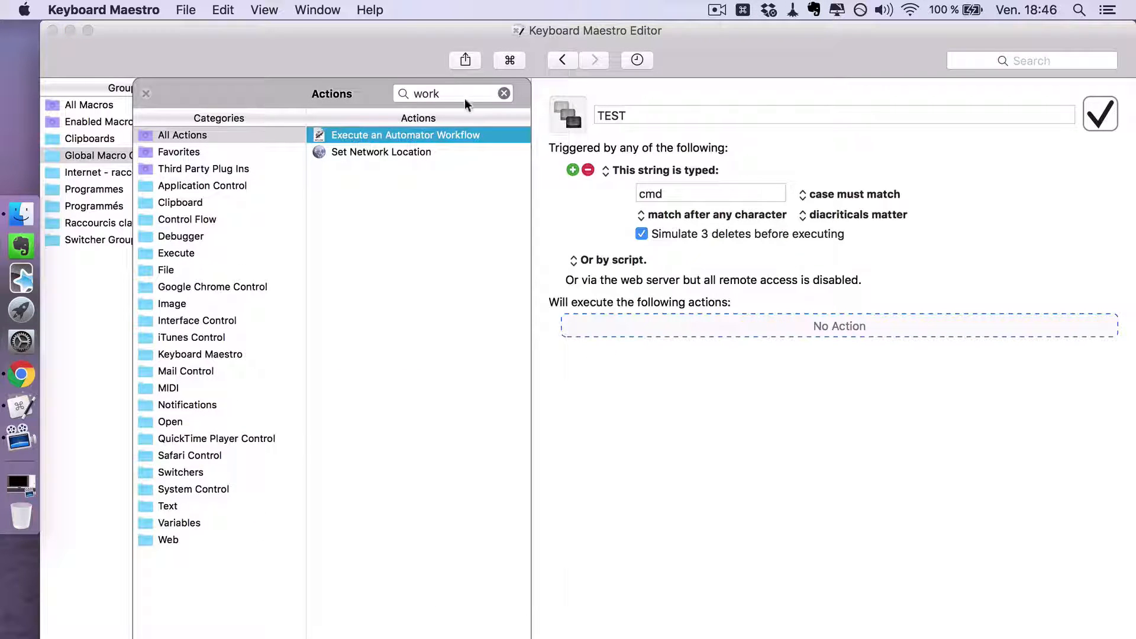
{"action": "left_click", "coordinate": [504, 93]}
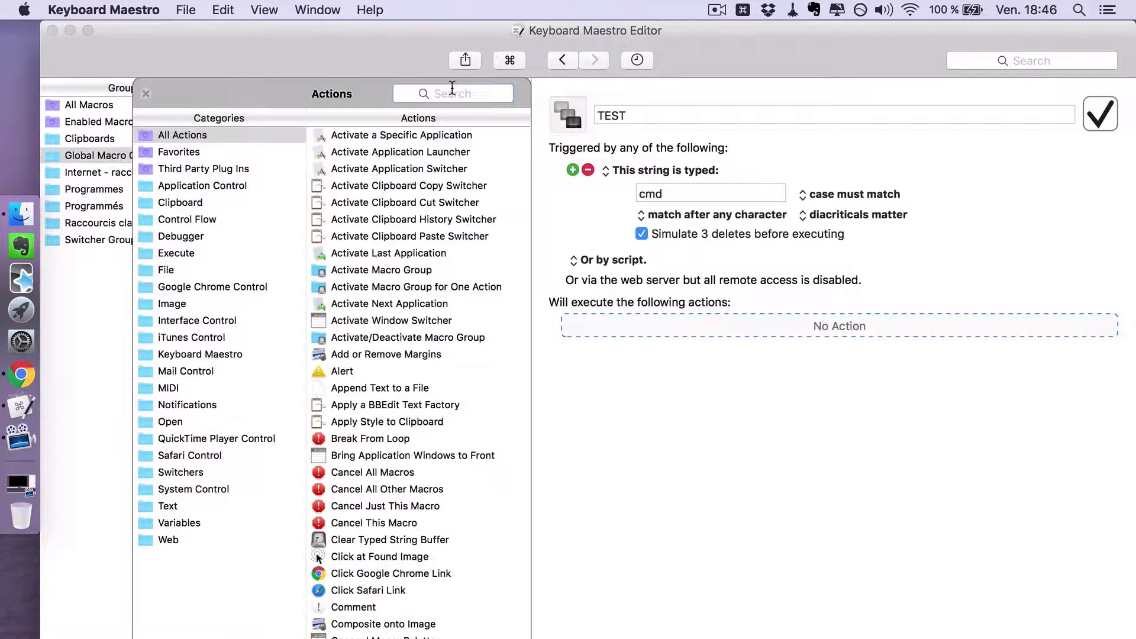
{"action": "left_click", "coordinate": [443, 92]}
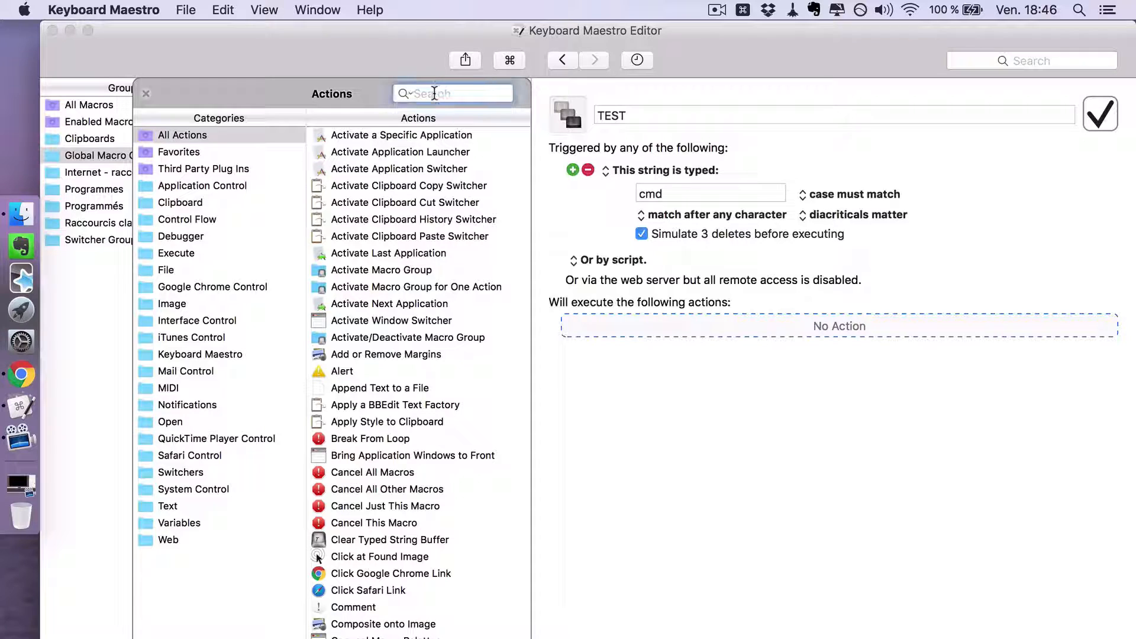
{"action": "type", "text": "open"}
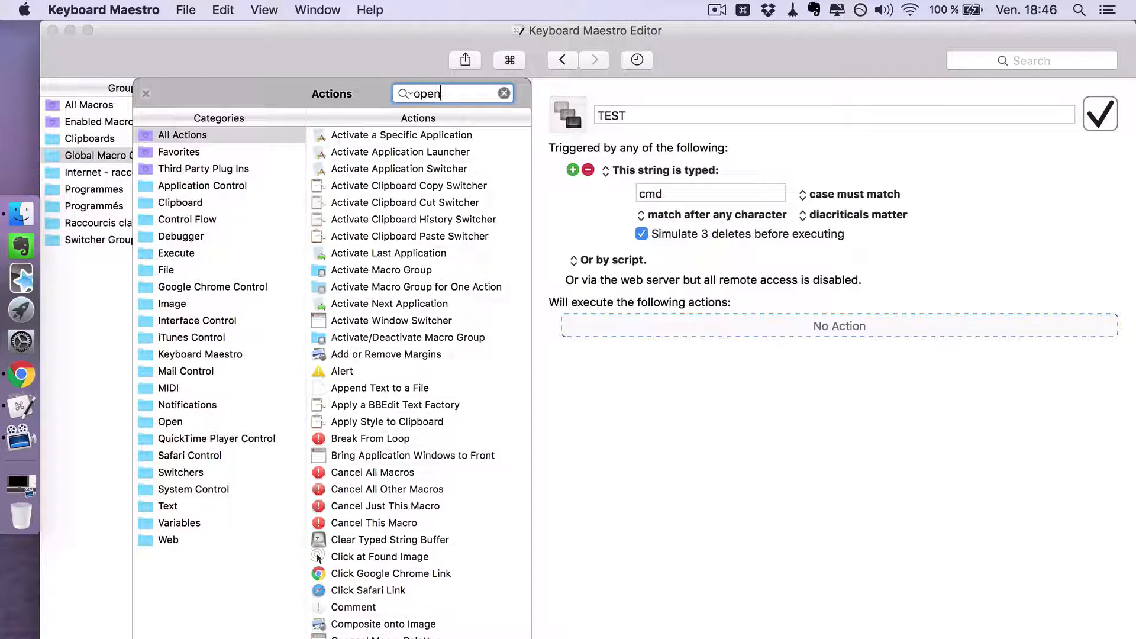
{"action": "double_click", "coordinate": [392, 154]}
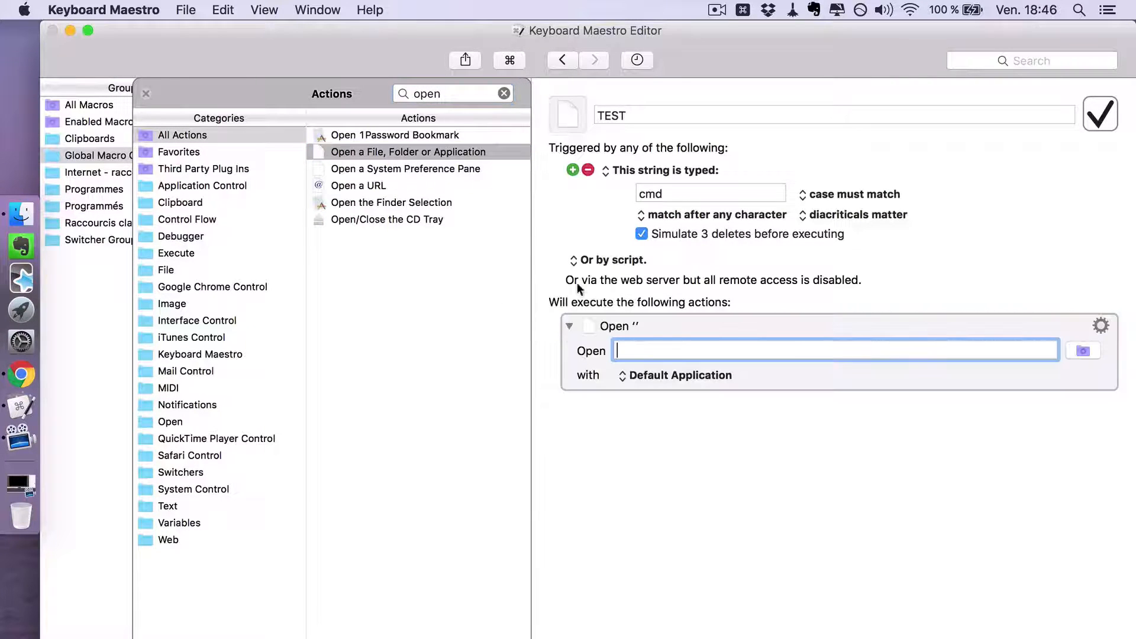
- Set the Open action's target to Final Cut Pro from the Applications folder
{"action": "left_click", "coordinate": [1084, 349]}
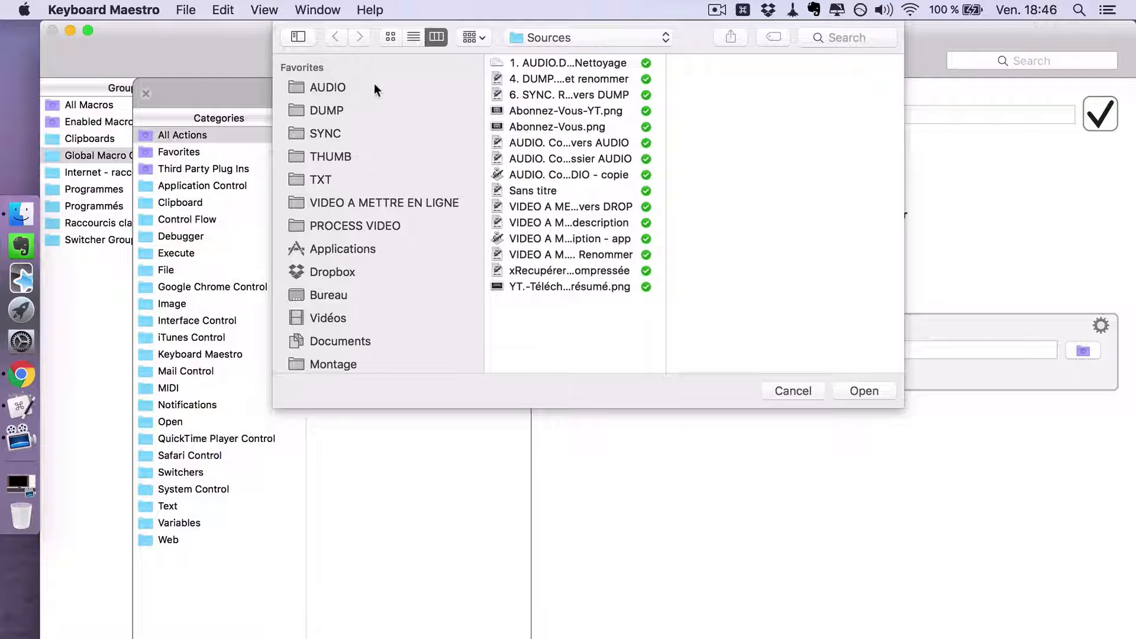
{"action": "left_click", "coordinate": [362, 247]}
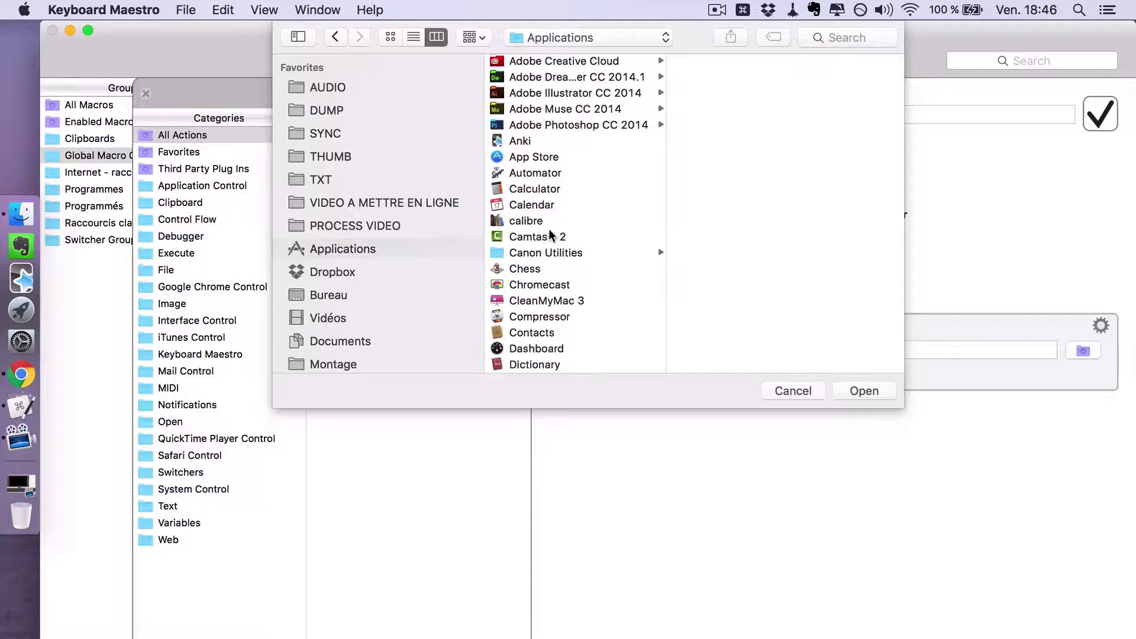
{"action": "scroll", "coordinate": [550, 231], "scroll_direction": "down", "scroll_amount": 5}
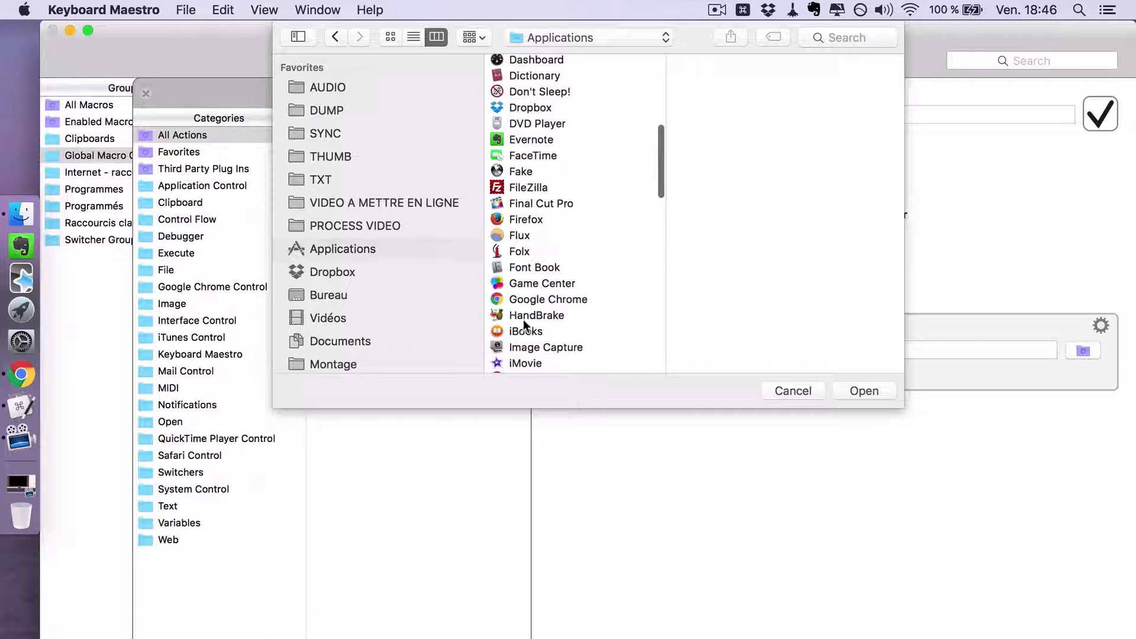
{"action": "scroll", "coordinate": [523, 322], "scroll_direction": "down", "scroll_amount": 6}
{"action": "scroll", "coordinate": [523, 323], "scroll_direction": "up", "scroll_amount": 2}
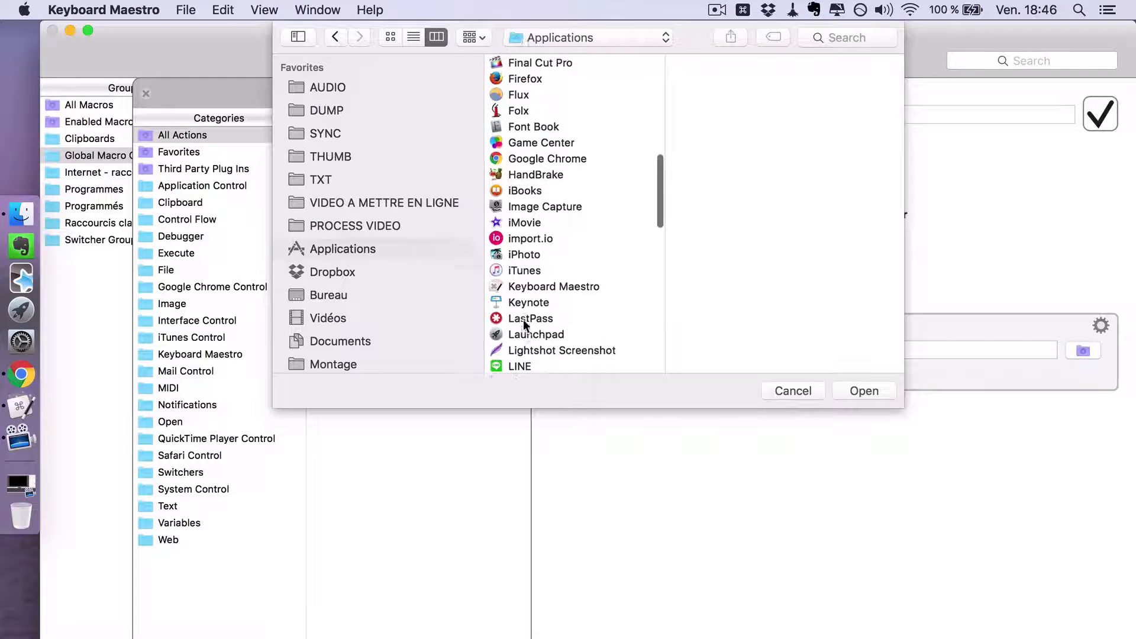
{"action": "left_click", "coordinate": [552, 64]}
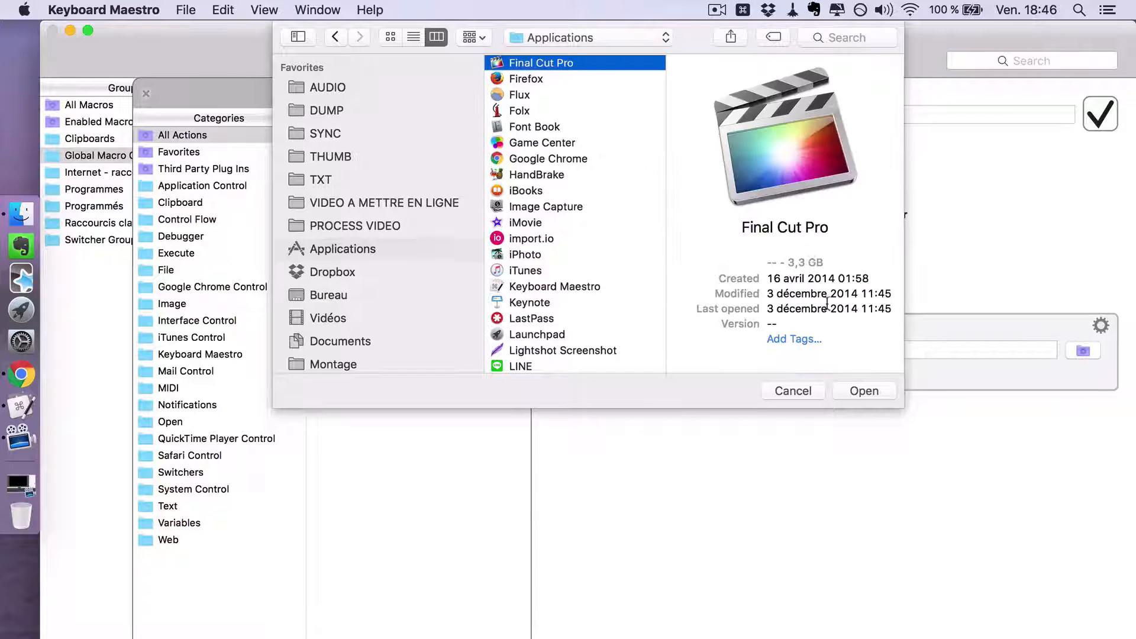
{"action": "left_click", "coordinate": [863, 391]}
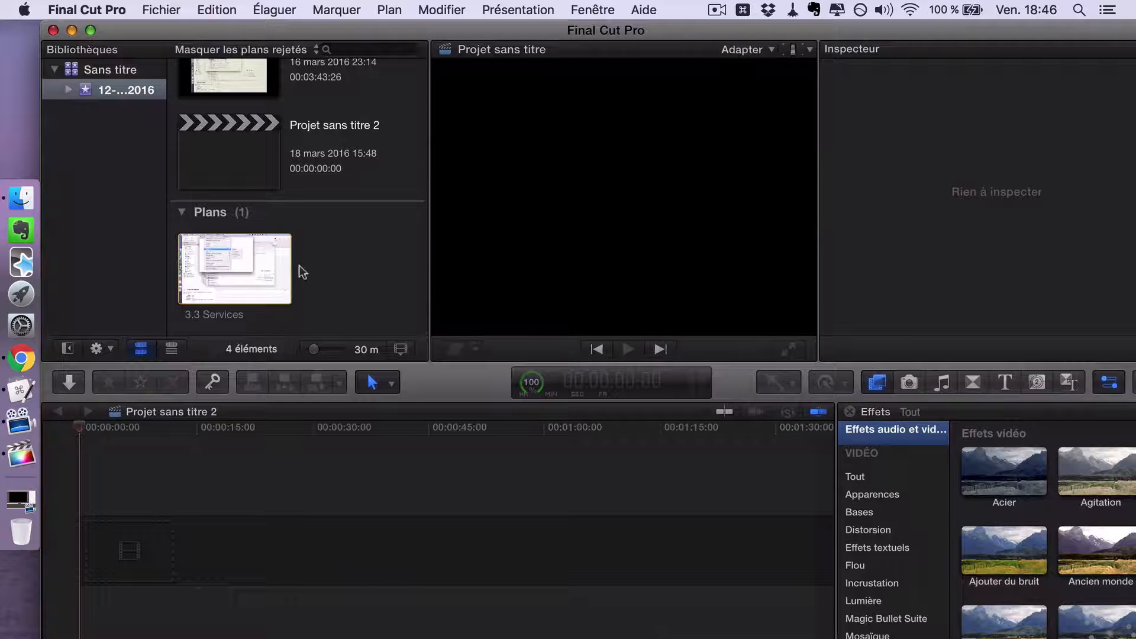
- Look over the file commands in Final Cut Pro, and minimize its window to return to Keyboard Maestro
{"action": "left_click", "coordinate": [166, 10]}
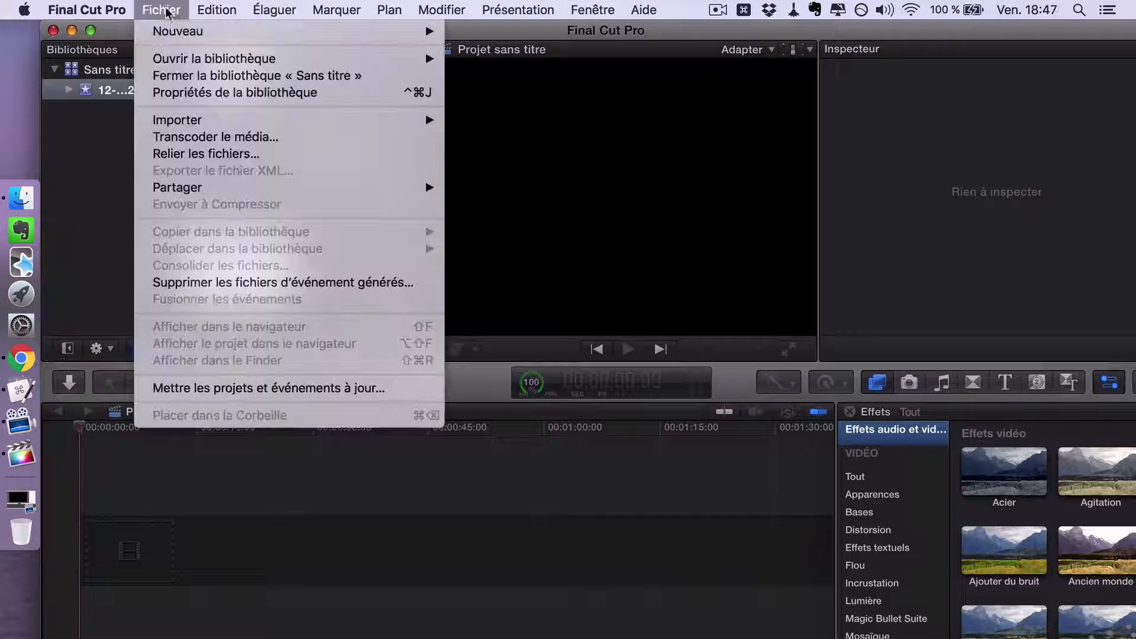
{"action": "mouse_move", "coordinate": [176, 35]}
{"action": "left_click", "coordinate": [352, 540]}
{"action": "key", "text": "ctrl+Left"}
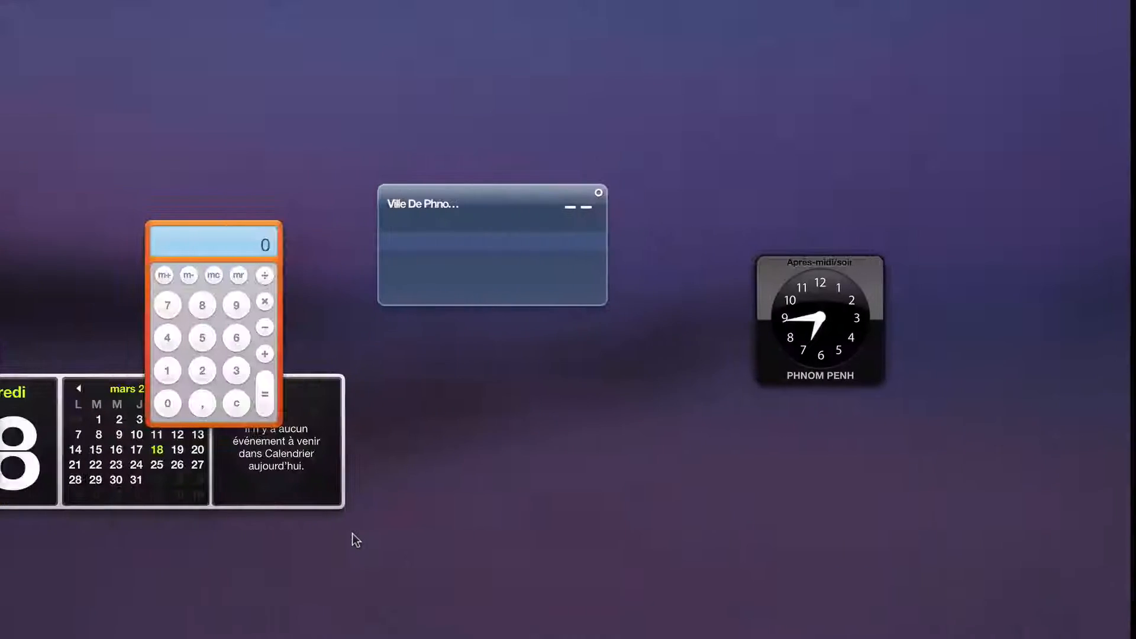
{"action": "key", "text": "ctrl+Right"}
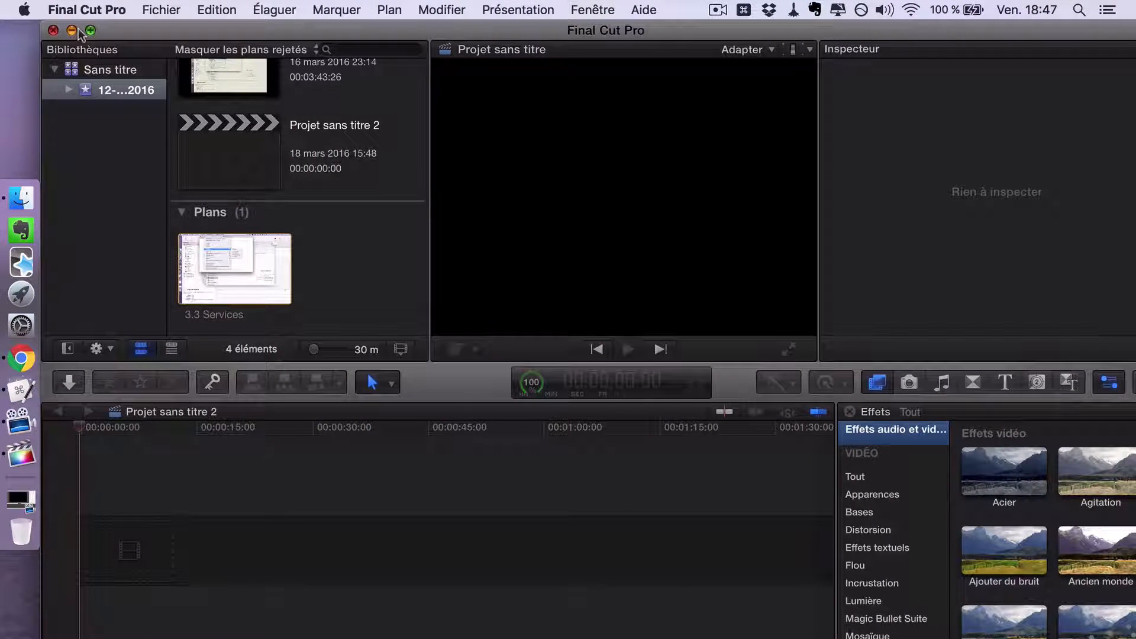
{"action": "left_click", "coordinate": [72, 30]}
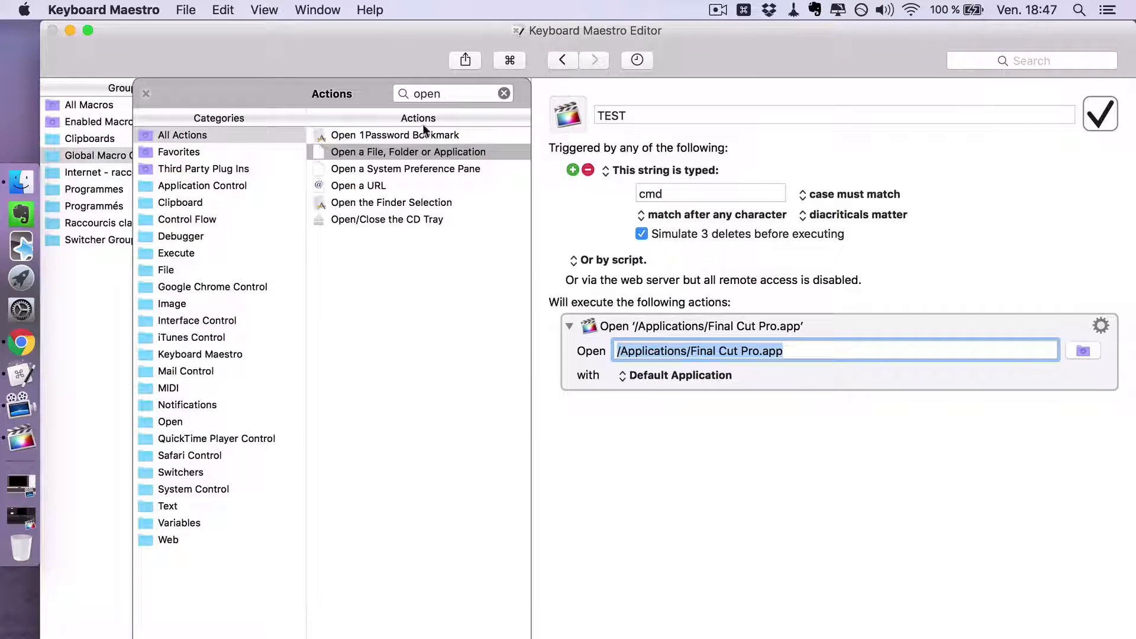
- Search the available actions for "key", add Type a Keystroke to the TEST macro, and set its keystroke to ⌘N
{"action": "left_click", "coordinate": [504, 93]}
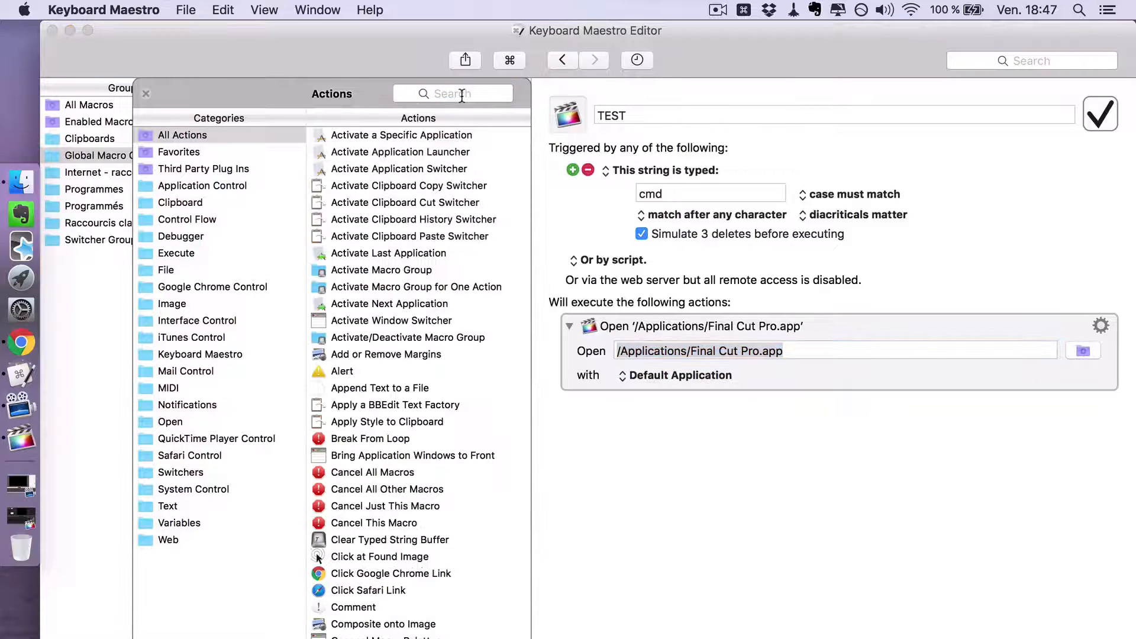
{"action": "left_click", "coordinate": [462, 95]}
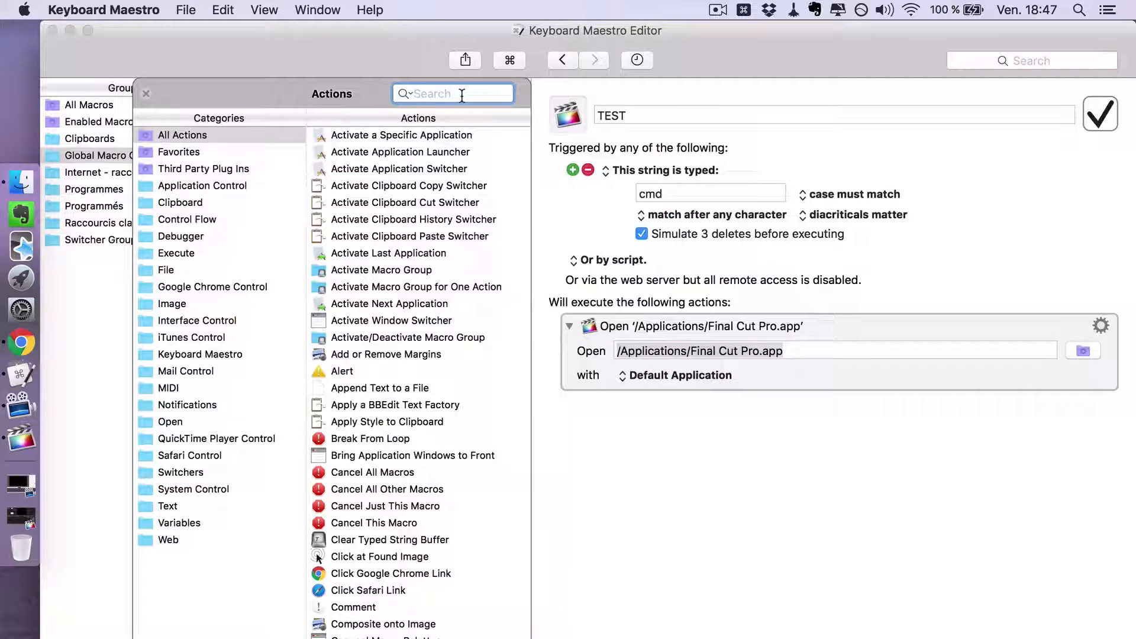
{"action": "type", "text": "key"}
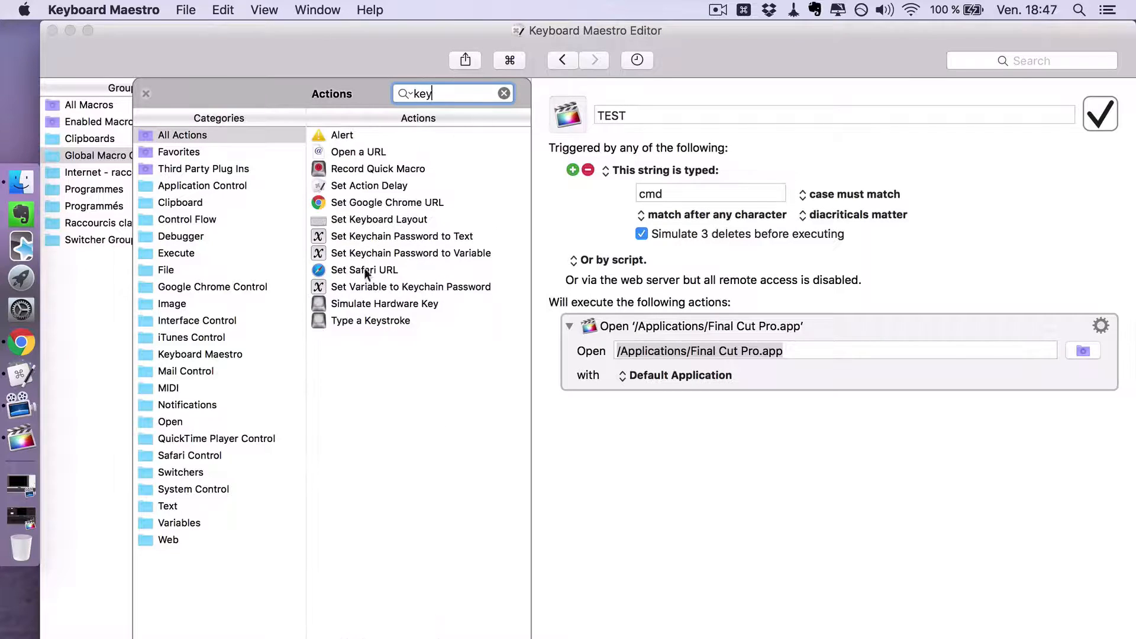
{"action": "double_click", "coordinate": [361, 318]}
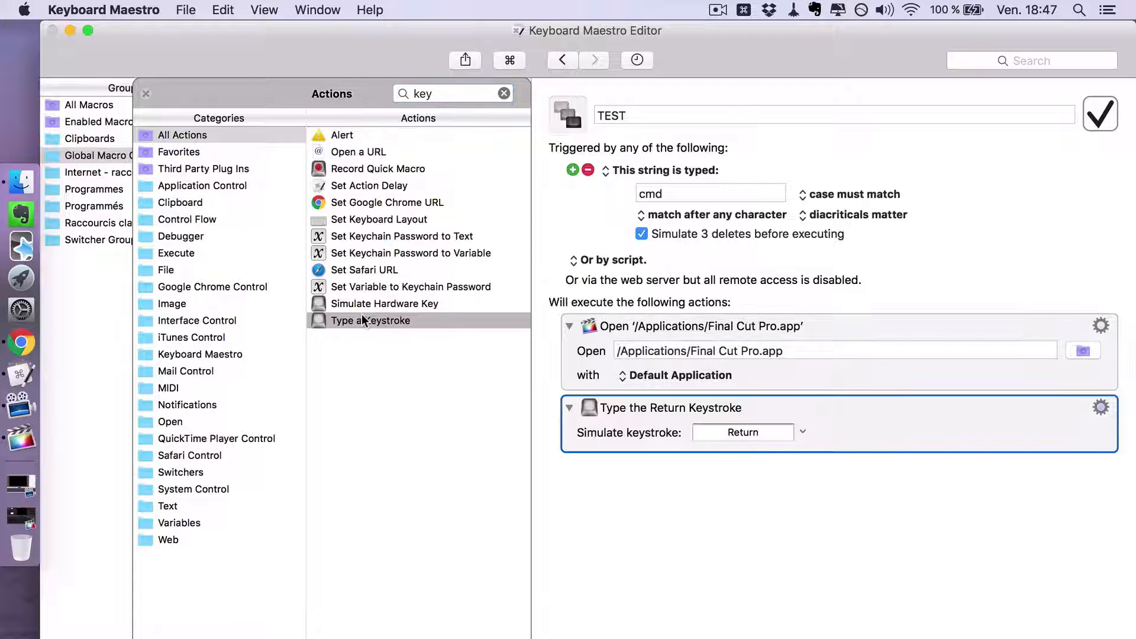
{"action": "left_click", "coordinate": [744, 432]}
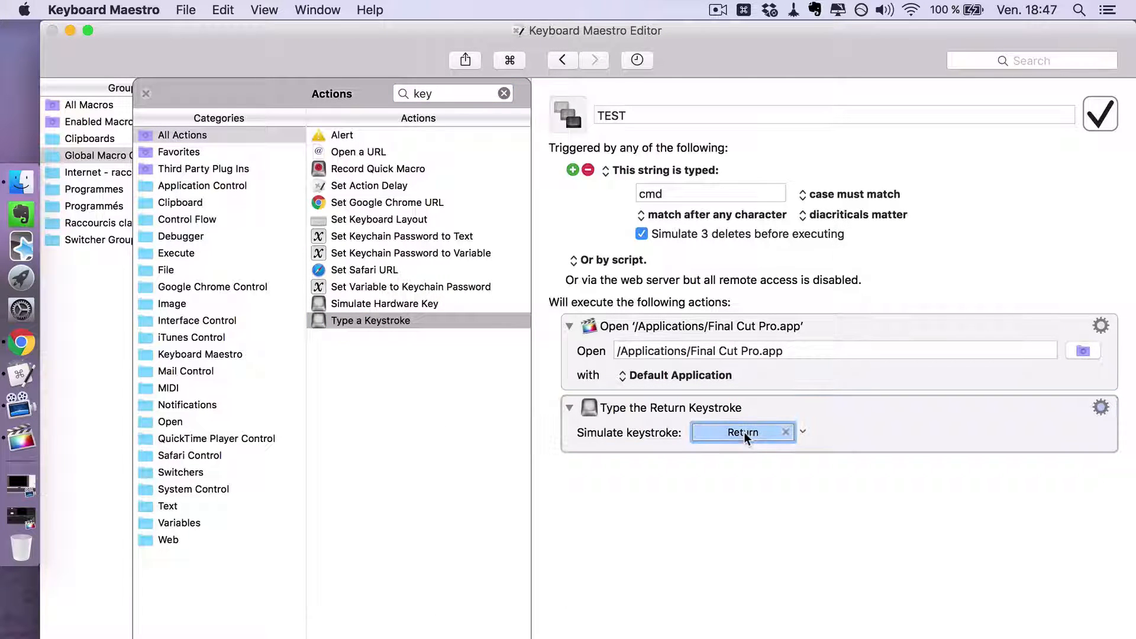
{"action": "key", "text": "super+n"}
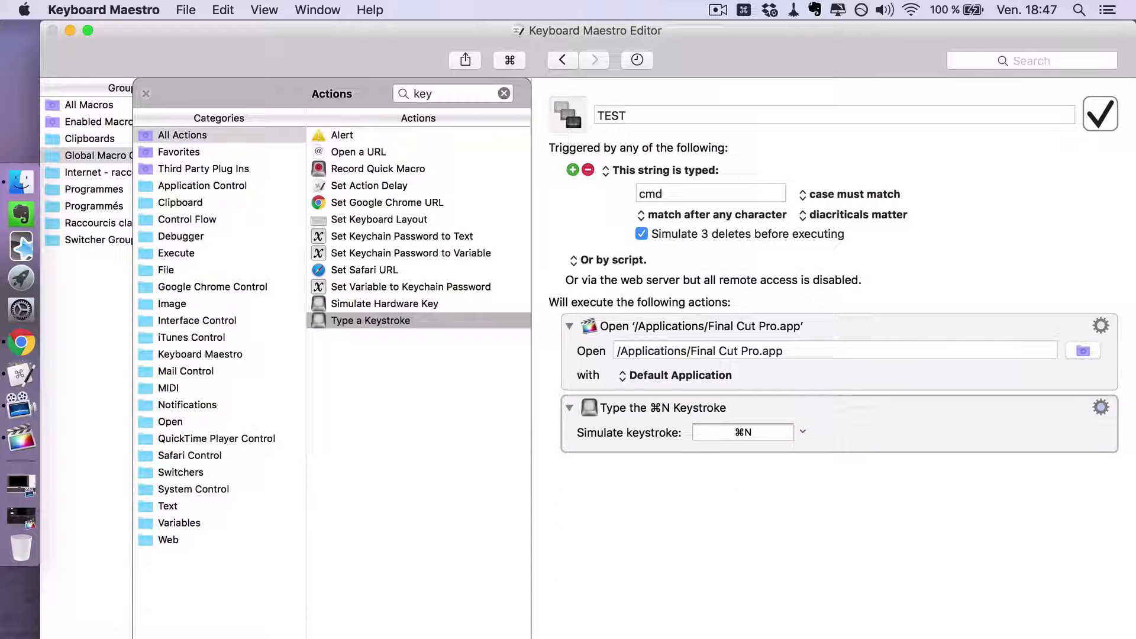
- Test the macro by typing its trigger string cmd, look over Final Cut Pro's file commands, and close its window
{"action": "left_click", "coordinate": [504, 94]}
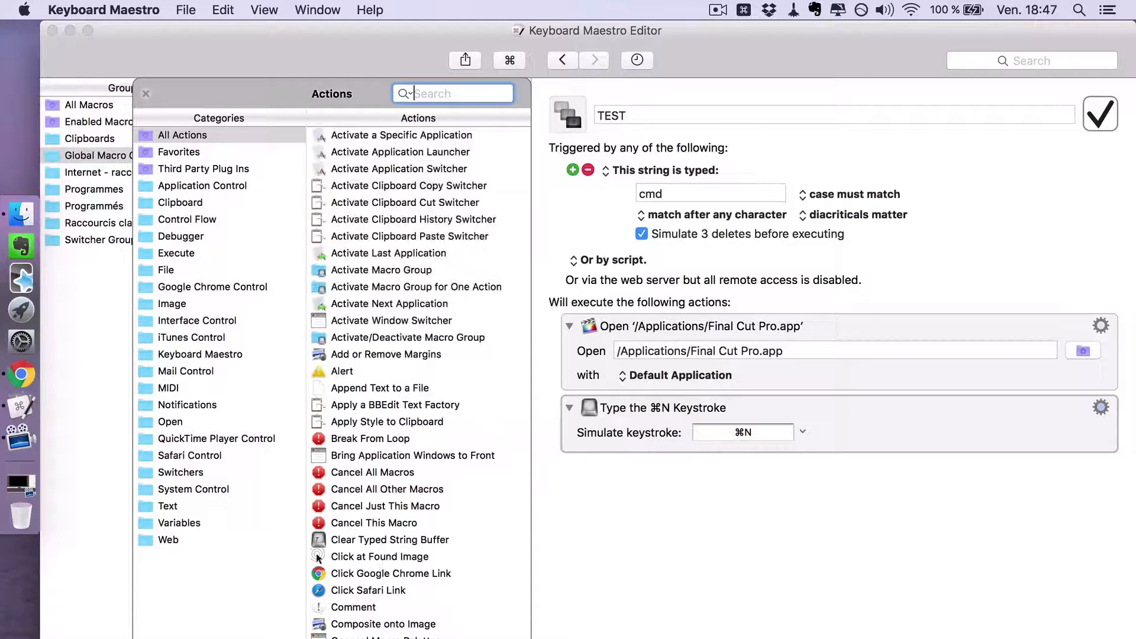
{"action": "type", "text": "cmd"}
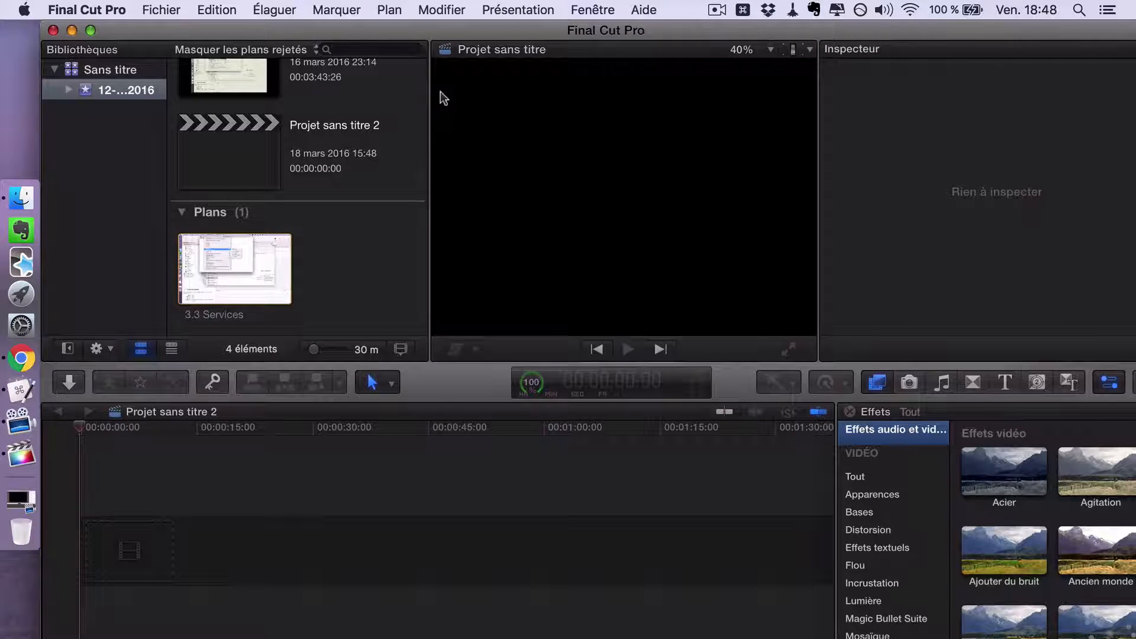
{"action": "left_click", "coordinate": [161, 9]}
{"action": "left_click", "coordinate": [485, 530]}
{"action": "left_click", "coordinate": [52, 30]}
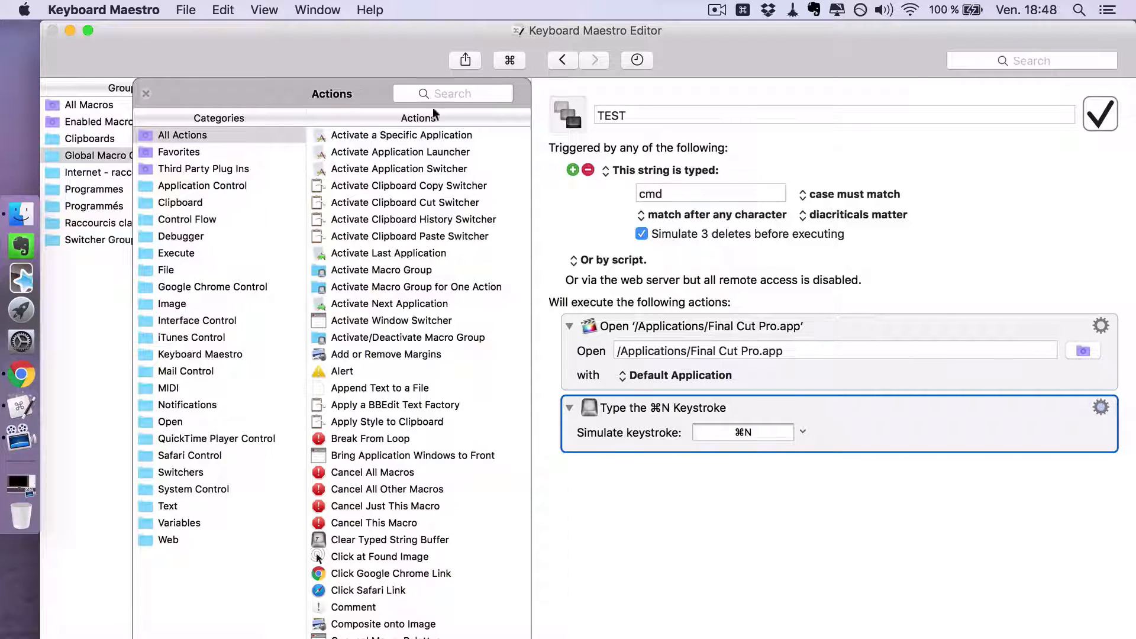
- Search the actions for "pause", add Pause Until, and place it between the Open action and the ⌘N keystroke action
{"action": "left_click", "coordinate": [446, 98]}
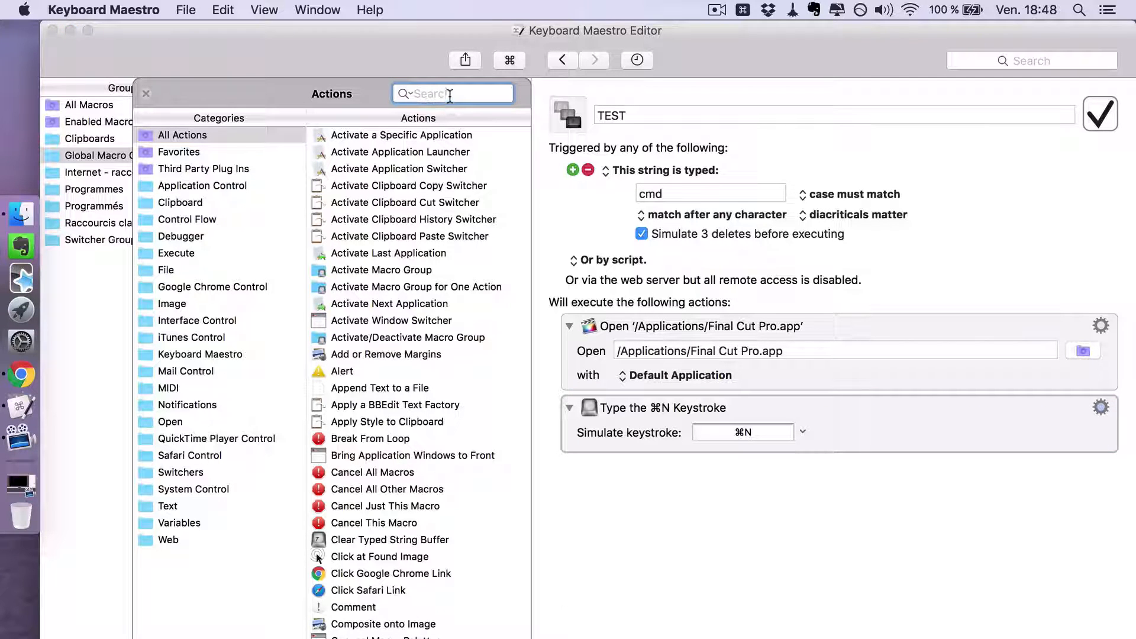
{"action": "type", "text": "paus"}
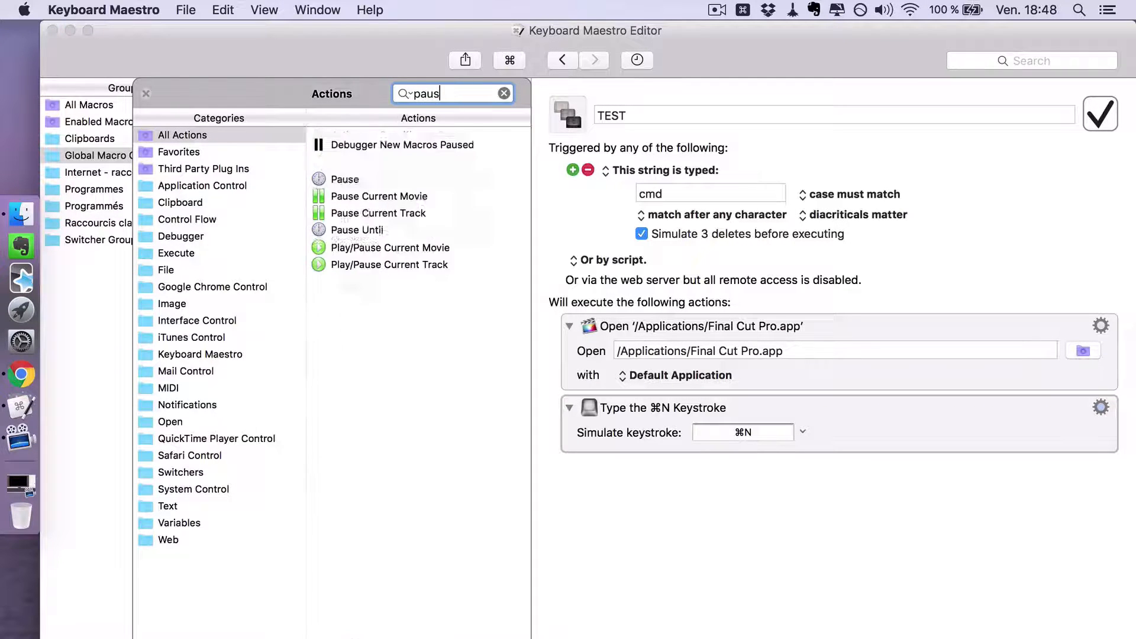
{"action": "type", "text": "e"}
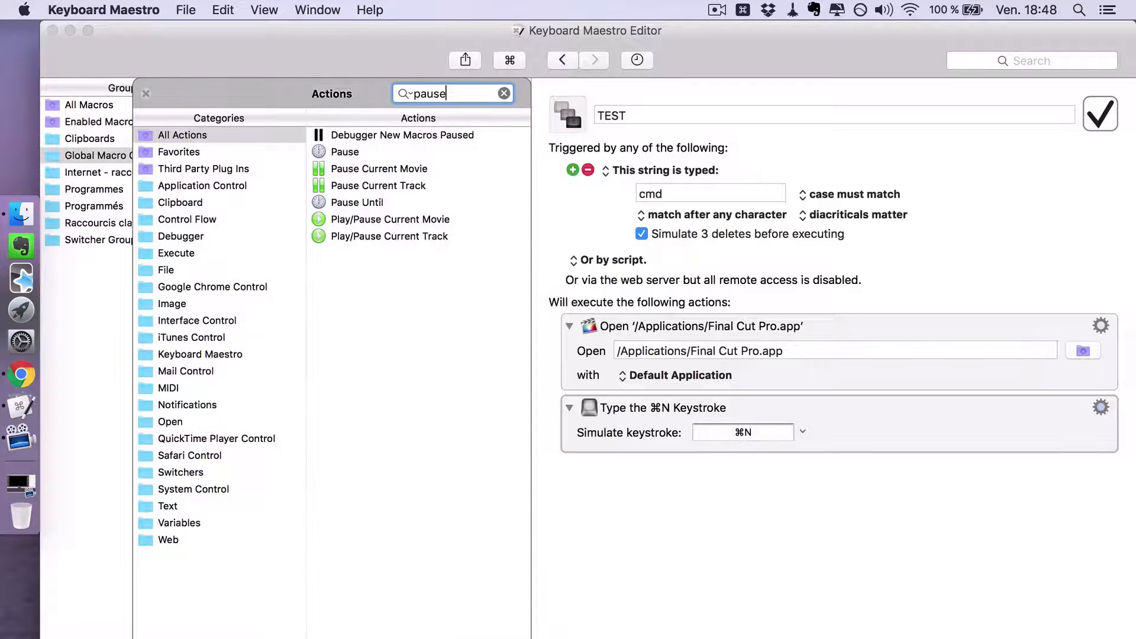
{"action": "double_click", "coordinate": [353, 204]}
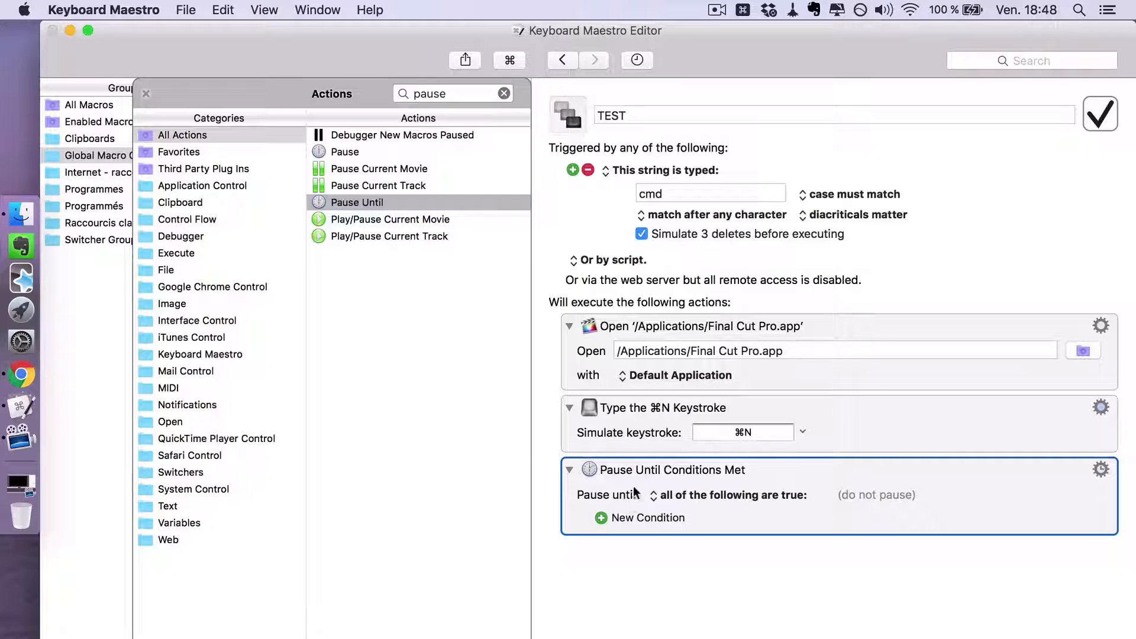
{"action": "left_click_drag", "start_coordinate": [635, 491], "coordinate": [648, 403]}
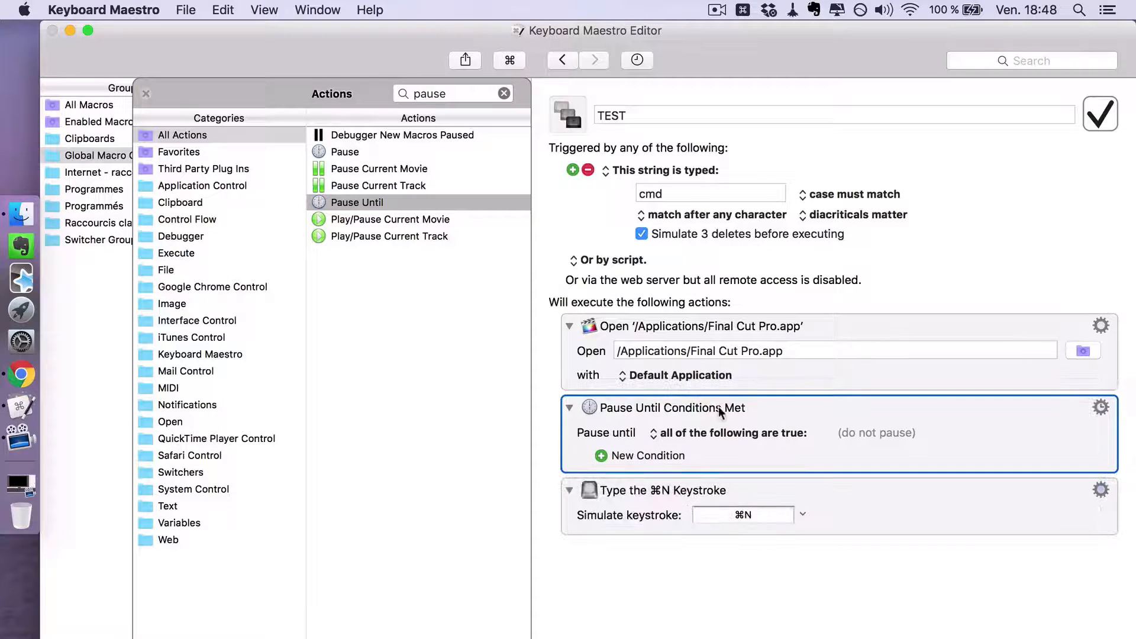
{"action": "left_click", "coordinate": [658, 435]}
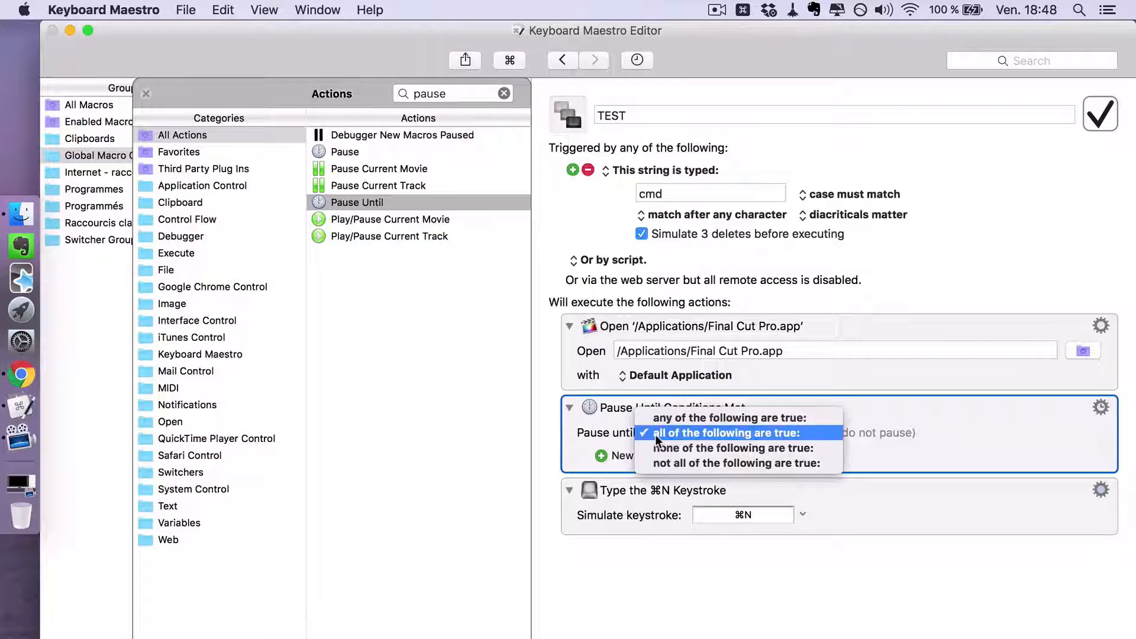
{"action": "left_click", "coordinate": [726, 417]}
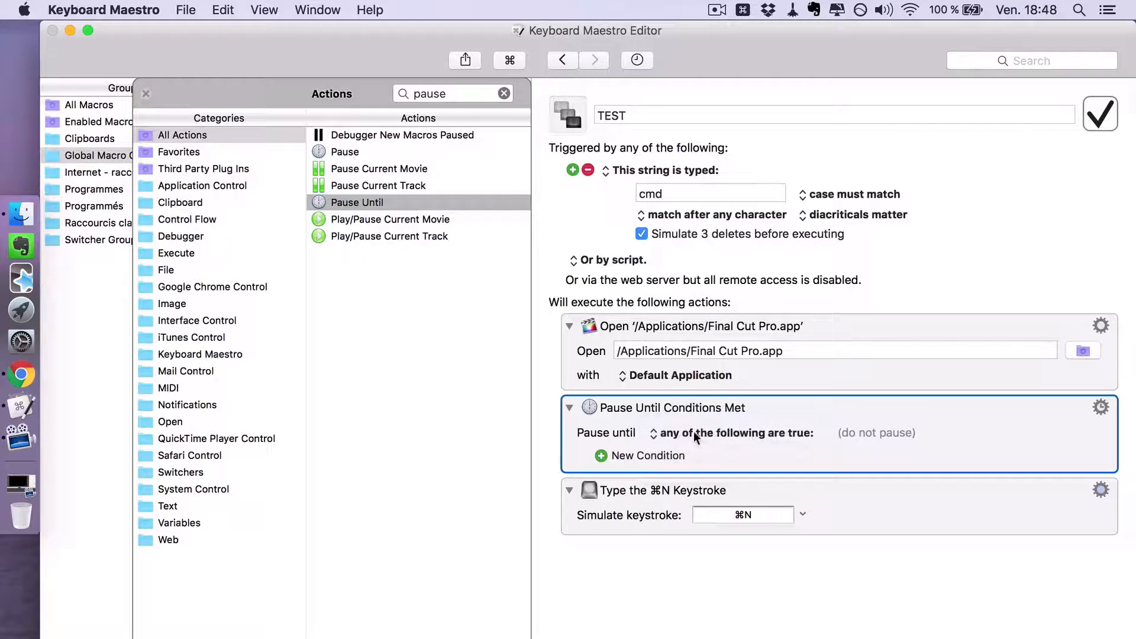
{"action": "left_click", "coordinate": [694, 431]}
{"action": "left_click", "coordinate": [686, 448]}
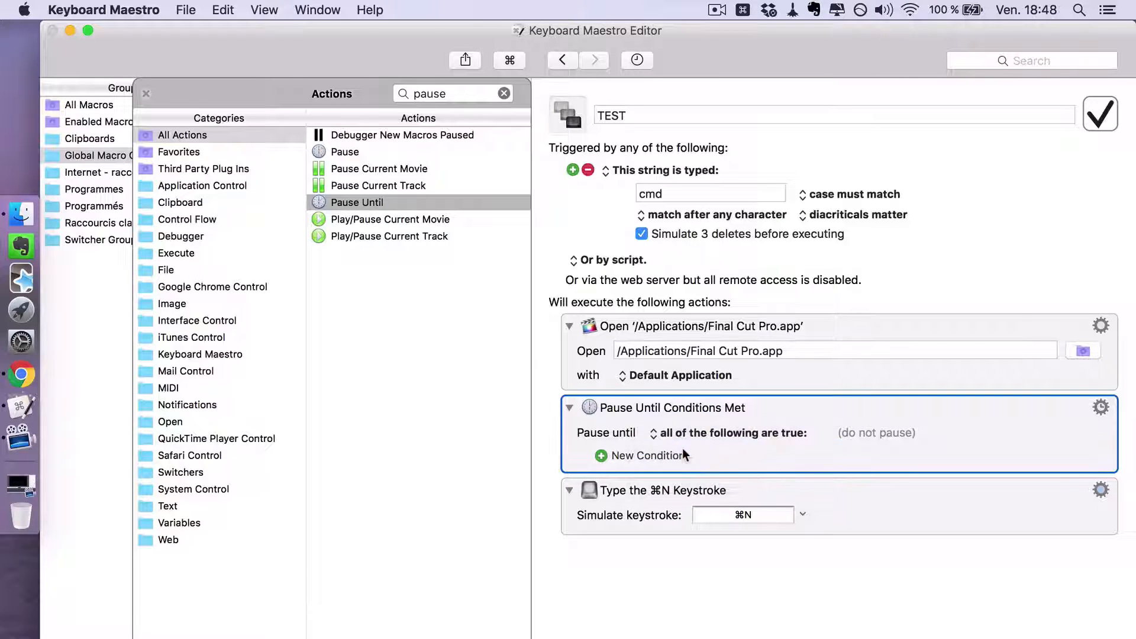
- Add an Application Condition to the Pause Until action requiring that Final Cut Pro is at the front
{"action": "left_click", "coordinate": [601, 455]}
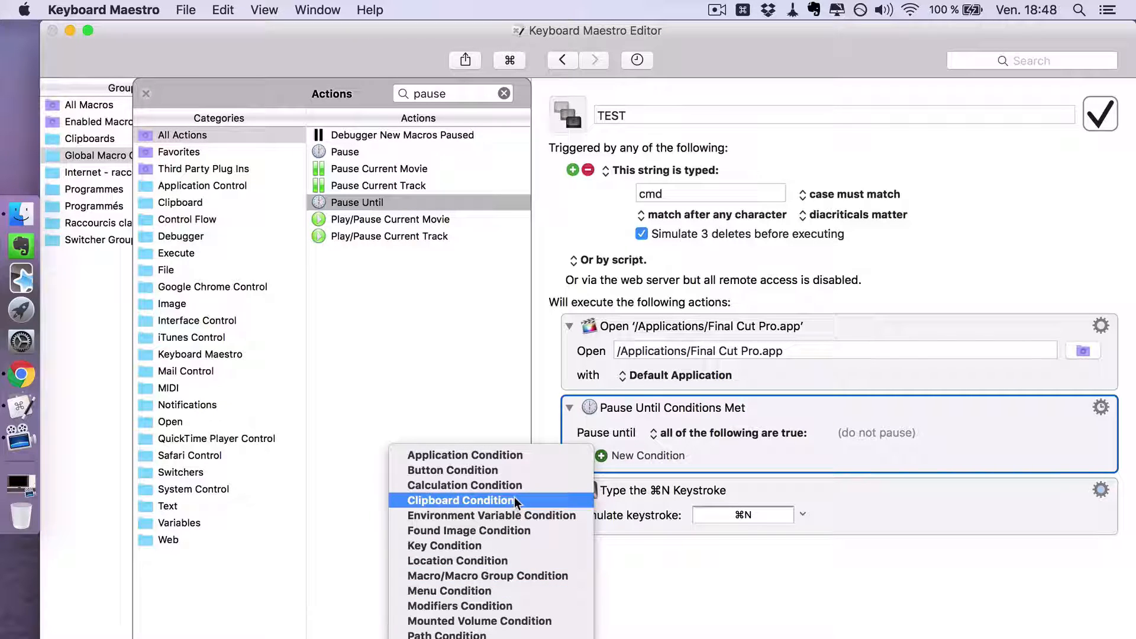
{"action": "scroll", "coordinate": [514, 498], "scroll_direction": "down", "scroll_amount": 3}
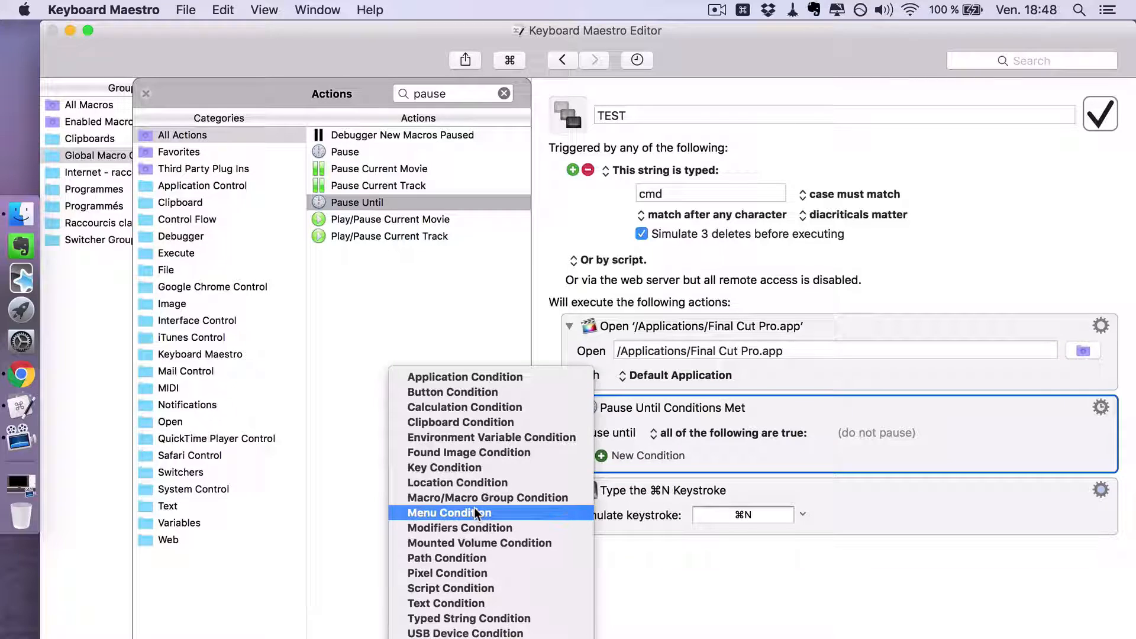
{"action": "left_click", "coordinate": [506, 382]}
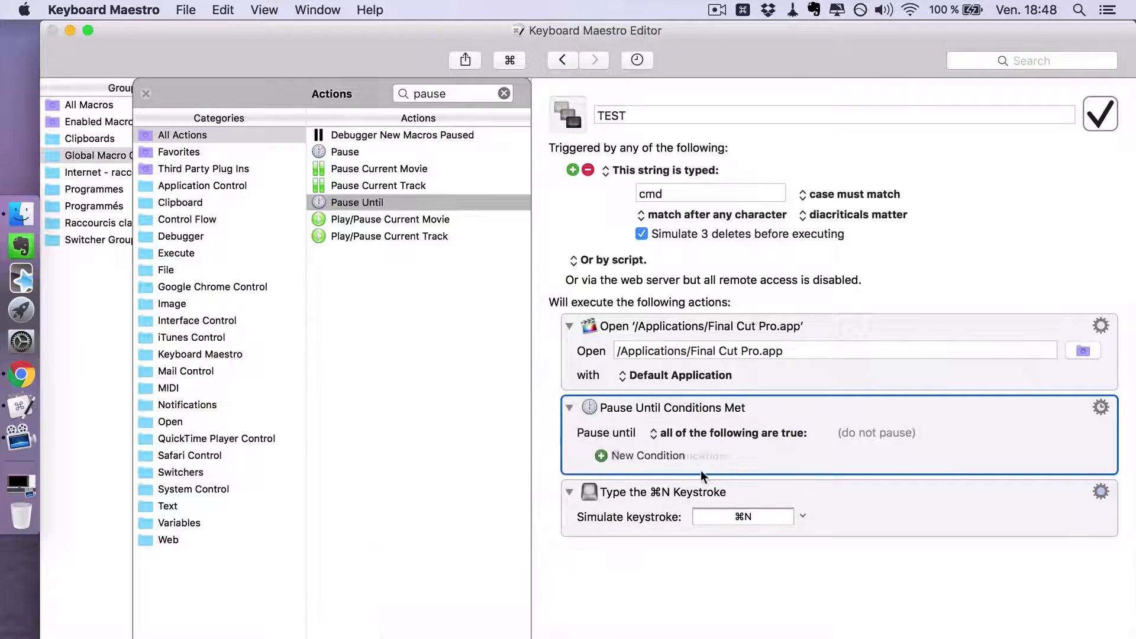
{"action": "left_click", "coordinate": [677, 477]}
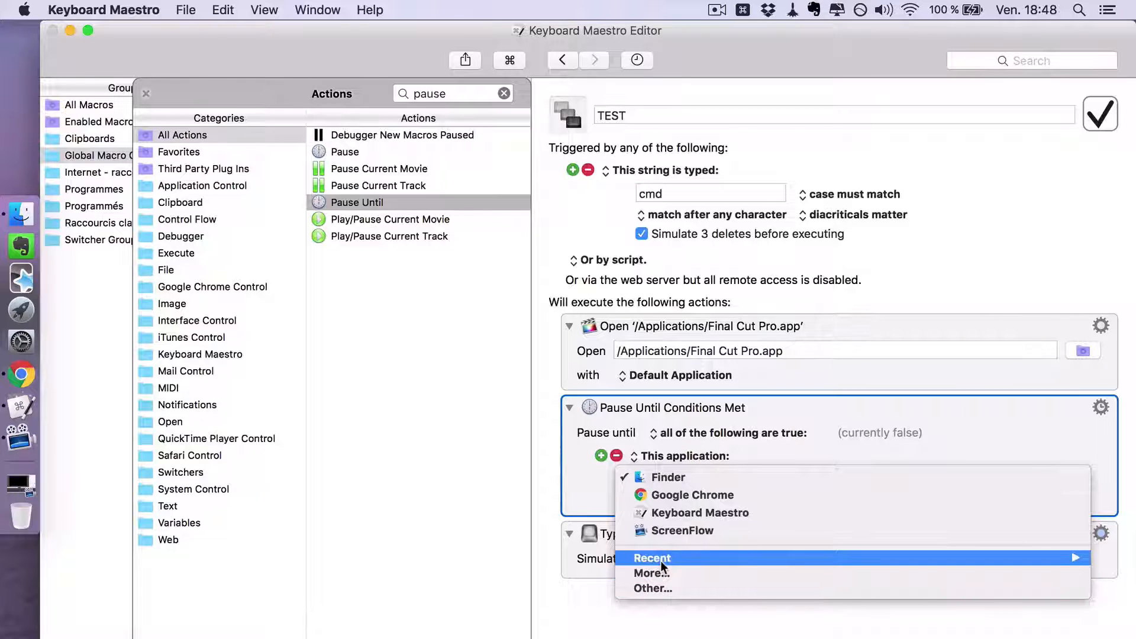
{"action": "mouse_move", "coordinate": [660, 558]}
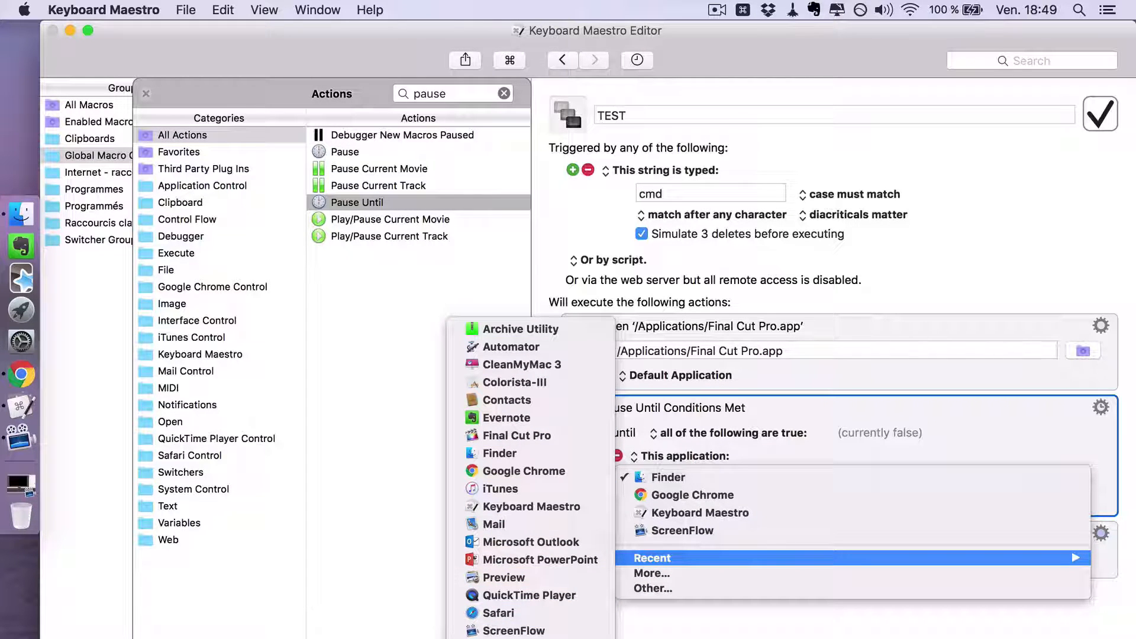
{"action": "left_click", "coordinate": [545, 436]}
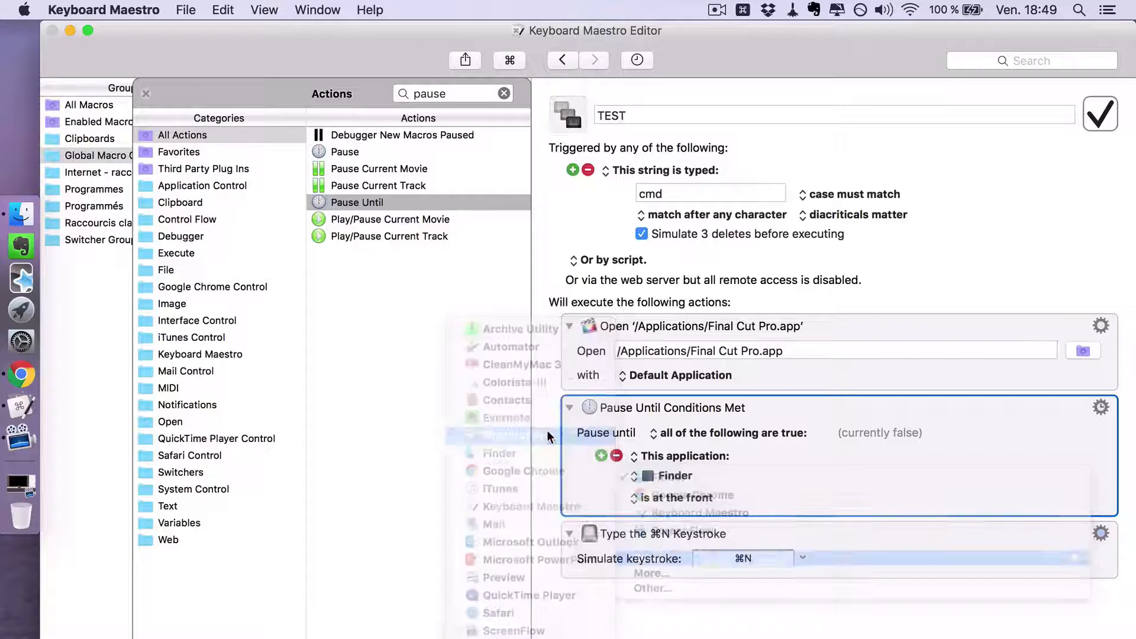
{"action": "left_click", "coordinate": [685, 497]}
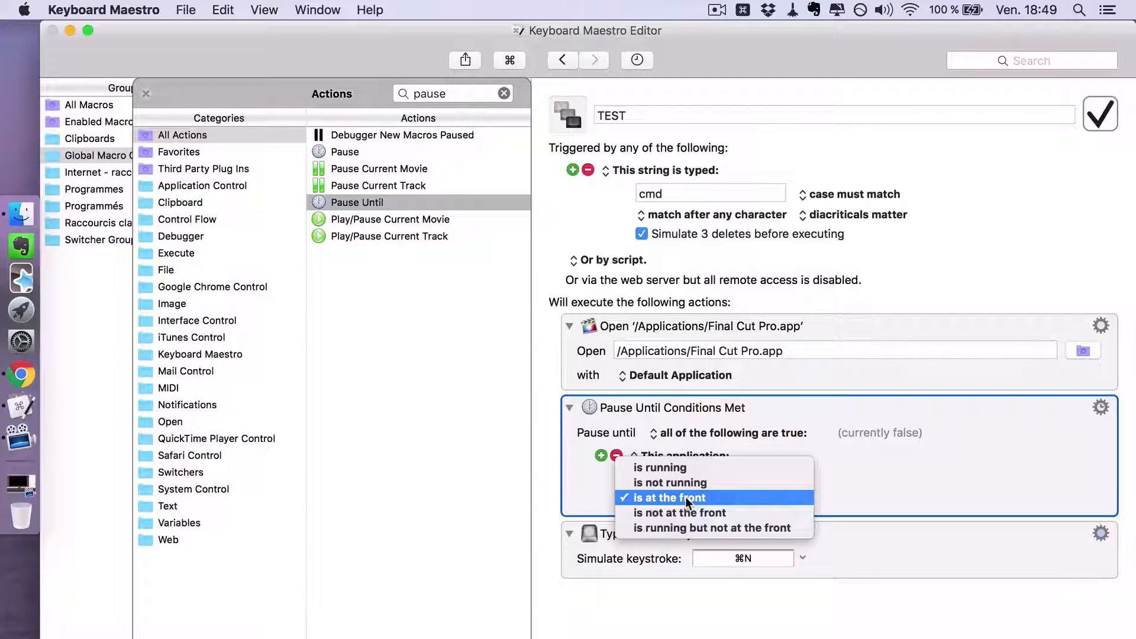
{"action": "left_click", "coordinate": [676, 517]}
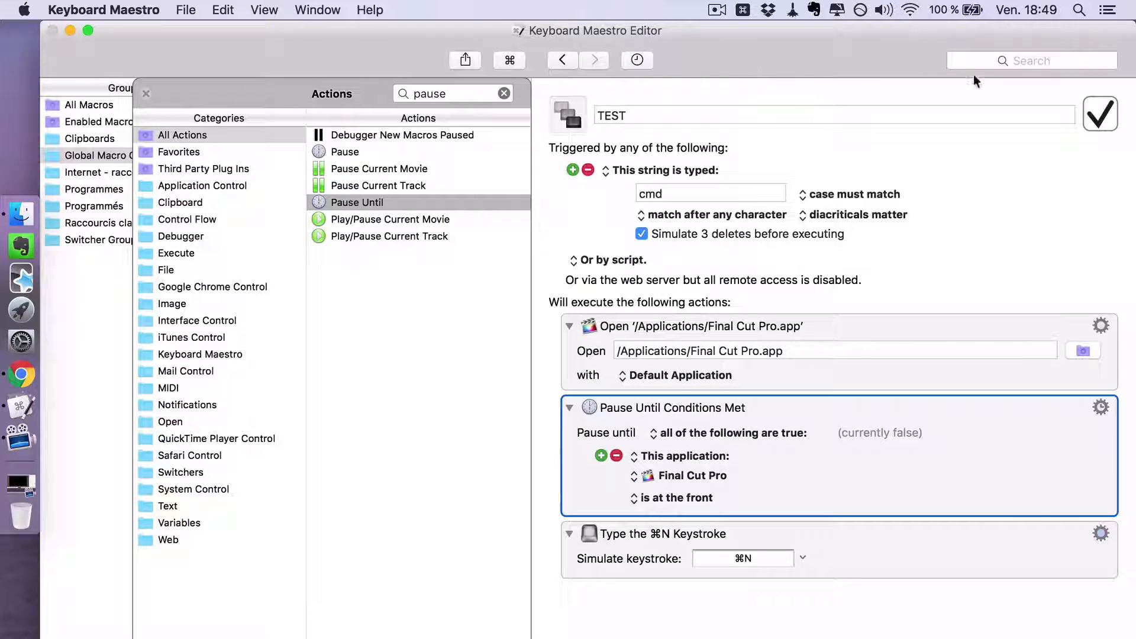
- Trigger the TEST macro with the string cmd and create a new Final Cut Pro project in the 12-03-2016 event
{"action": "left_click", "coordinate": [995, 60]}
{"action": "type", "text": "cmd"}
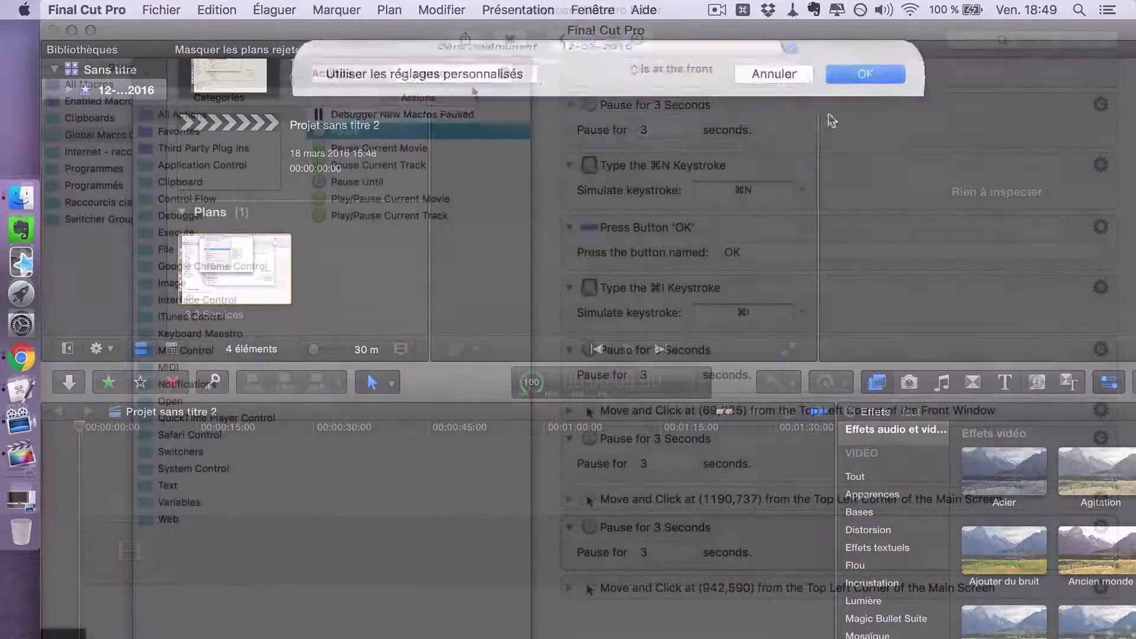
{"action": "left_click", "coordinate": [828, 113]}
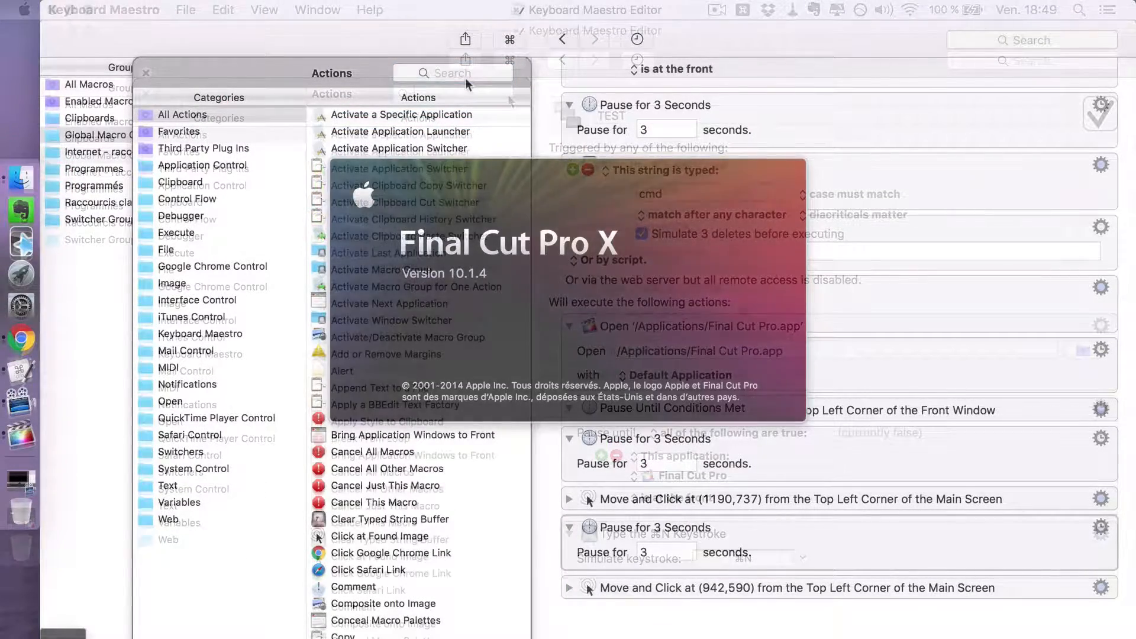
{"action": "key", "text": "Return"}
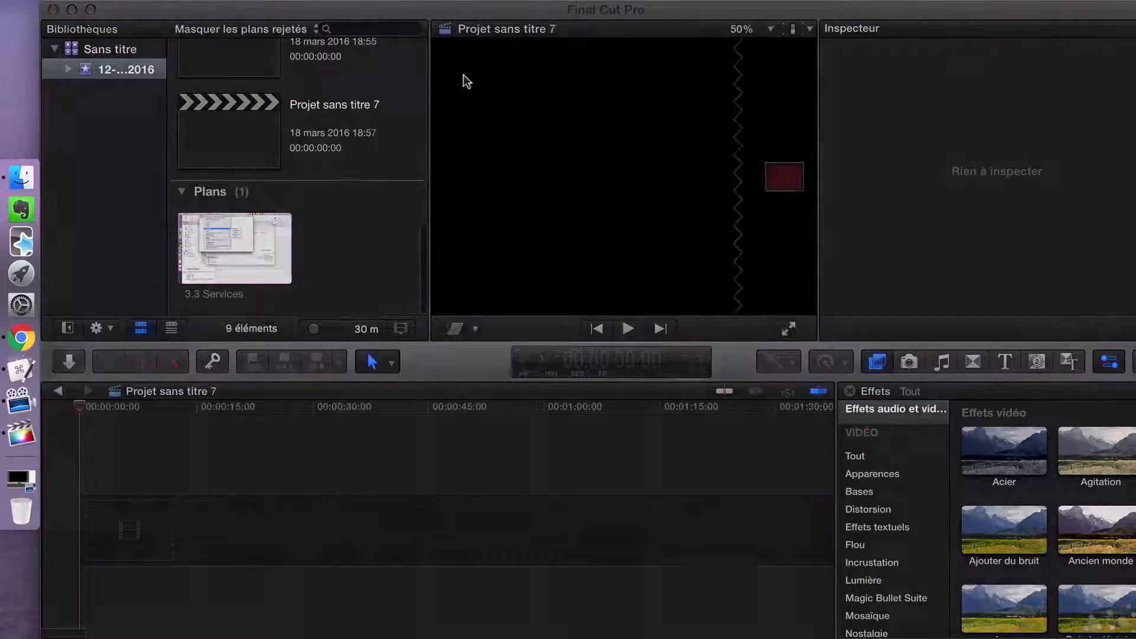
- Import all media from the DUMP favourite folder into the existing 12-03-2016 event, copying the files into the library
{"action": "key", "text": "super+i"}
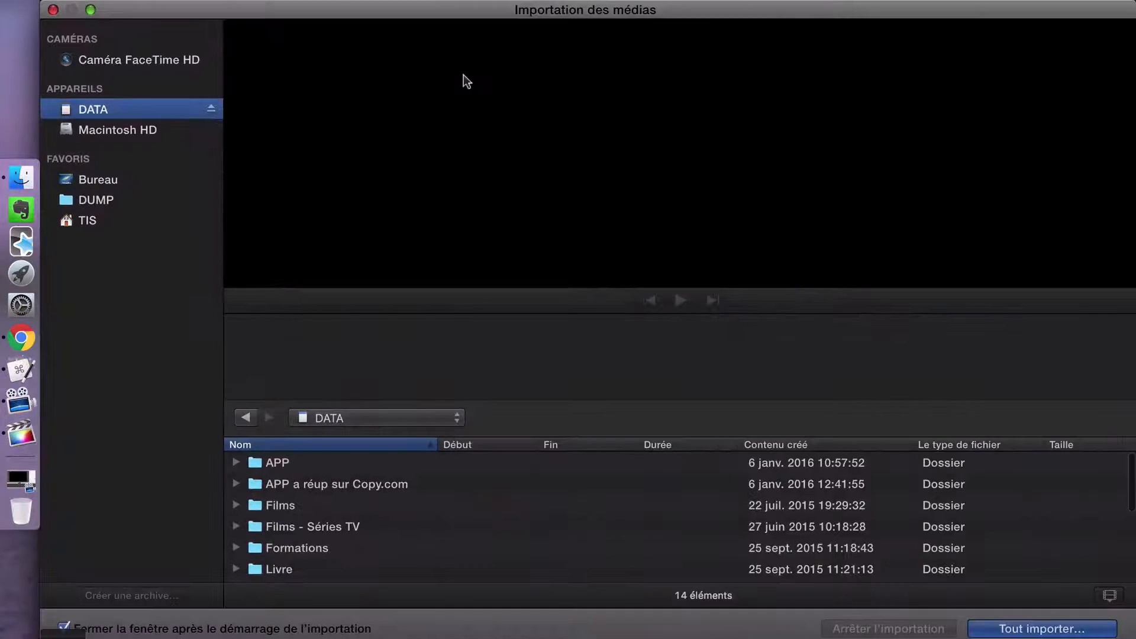
{"action": "left_click", "coordinate": [96, 200]}
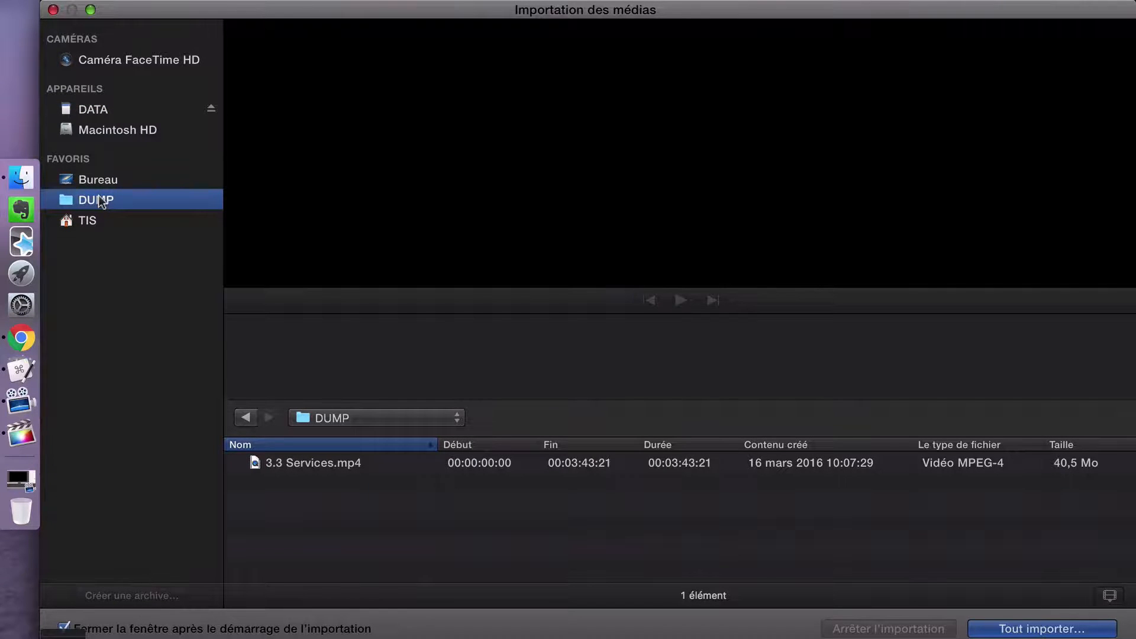
{"action": "left_click", "coordinate": [1056, 632]}
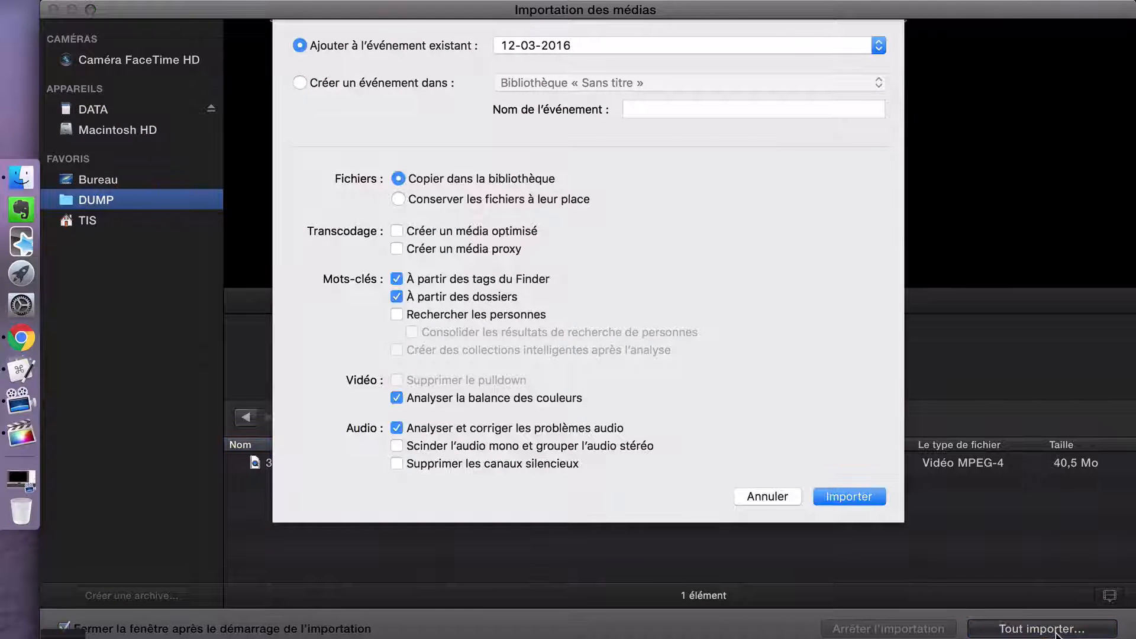
{"action": "left_click", "coordinate": [836, 502]}
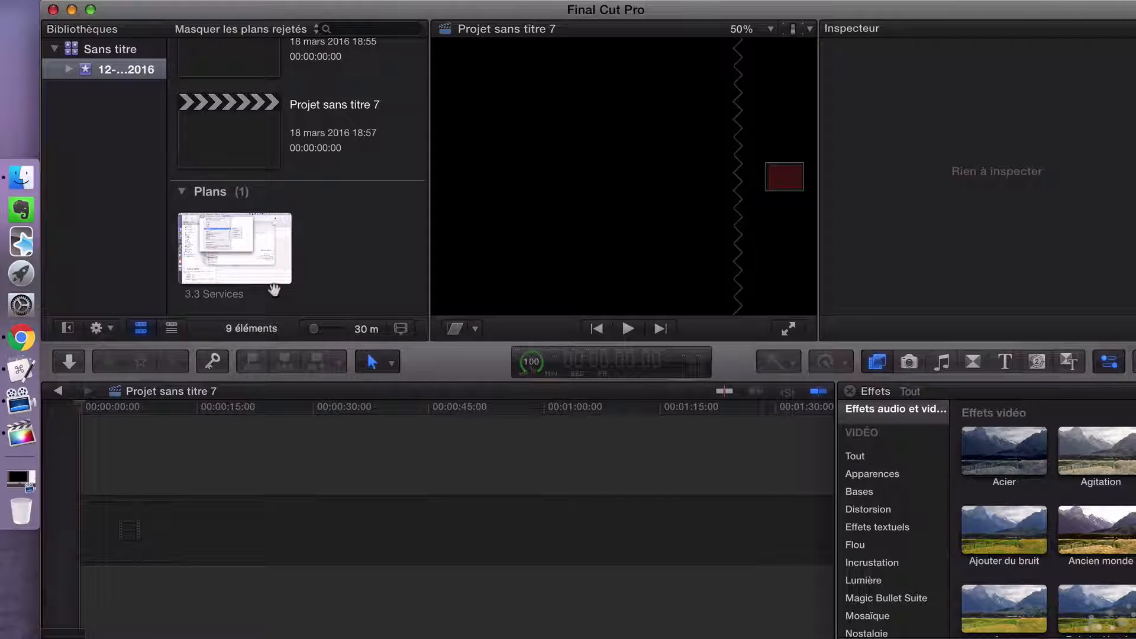
- View the available commands for the 3.3 Services clip, and close Final Cut Pro to return to the macro editor
{"action": "right_click", "coordinate": [221, 243]}
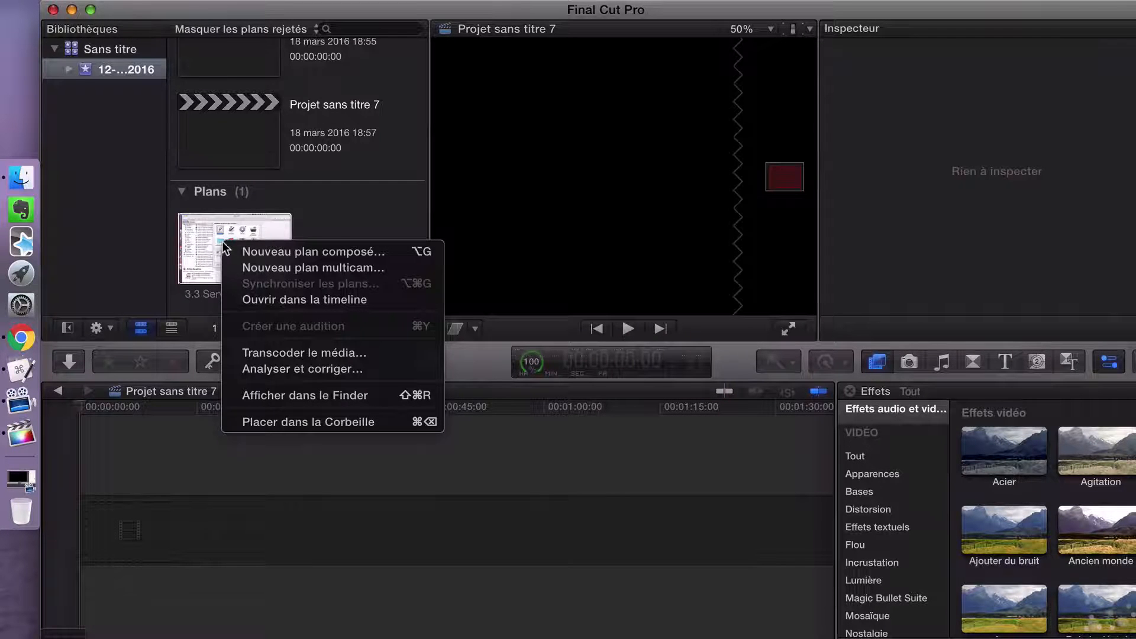
{"action": "left_click", "coordinate": [339, 203]}
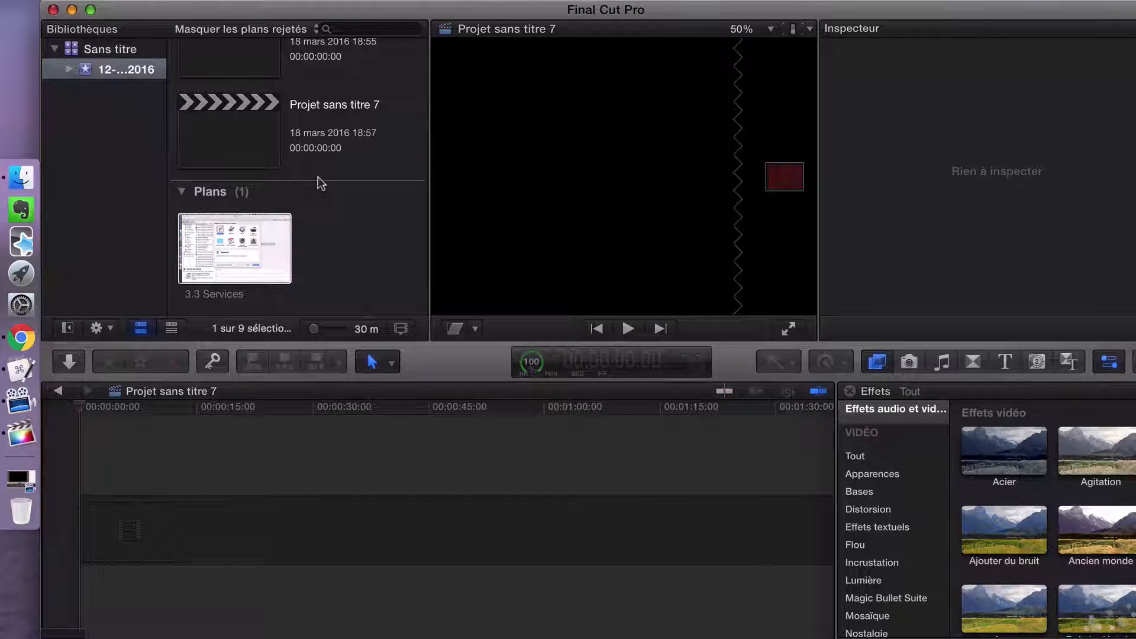
{"action": "left_click", "coordinate": [52, 10]}
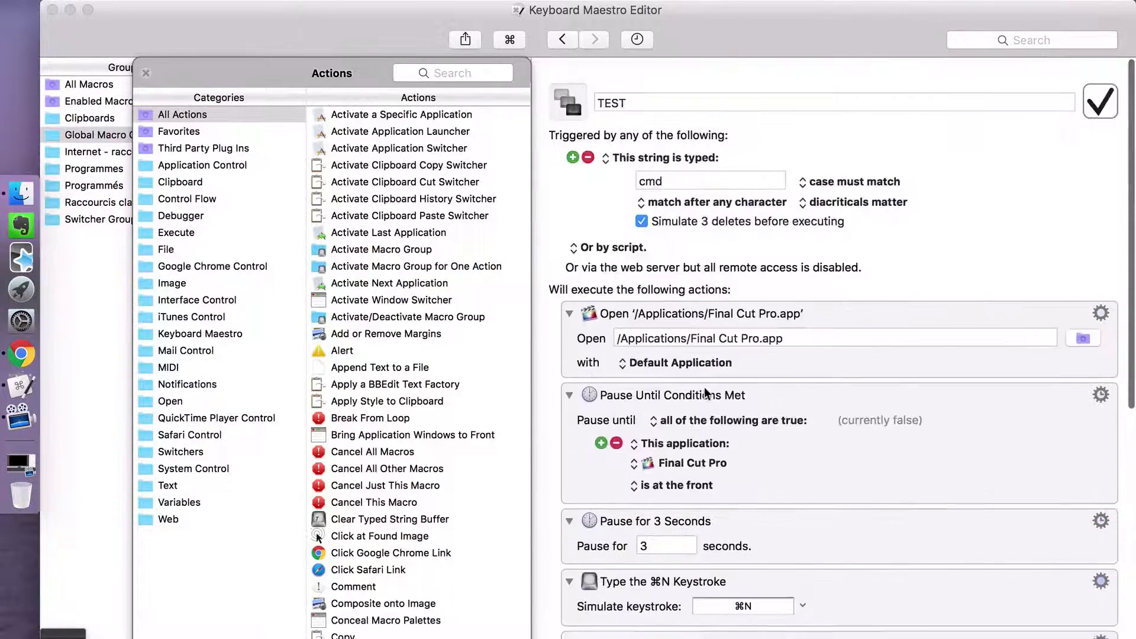
- Run the TEST macro with its trigger string cmd to open the Final Cut Pro media import window
{"action": "scroll", "coordinate": [706, 392], "scroll_direction": "down", "scroll_amount": 10}
{"action": "scroll", "coordinate": [705, 392], "scroll_direction": "up", "scroll_amount": 10}
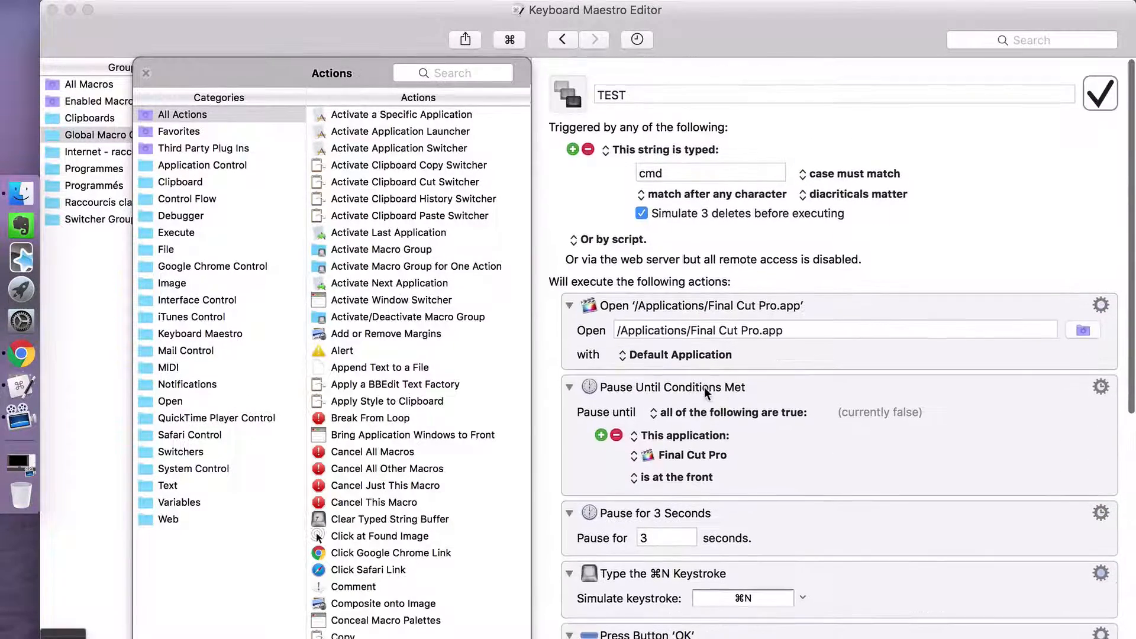
{"action": "left_click", "coordinate": [459, 69]}
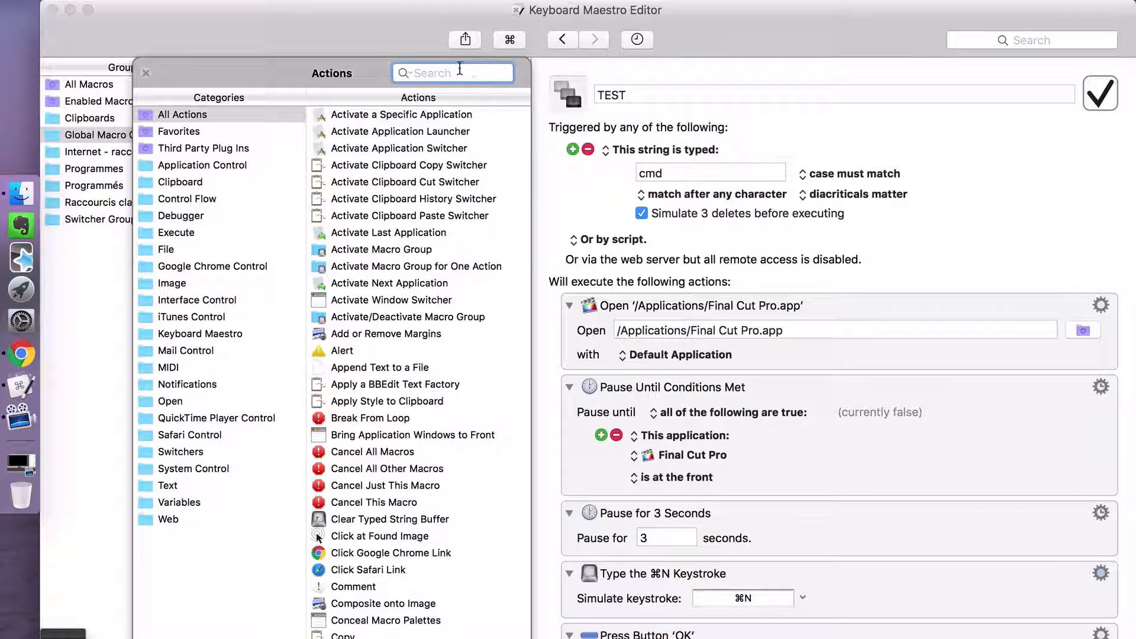
{"action": "type", "text": "cmd"}
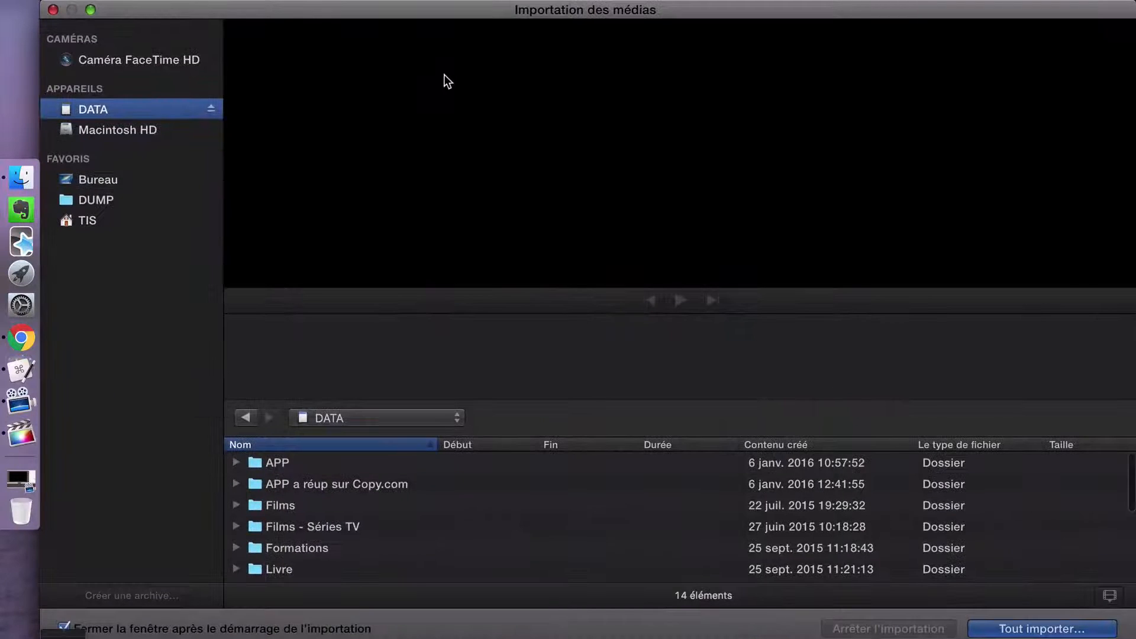
- Import all media from the DUMP favourite folder into the existing 12-03-2016 event, copying the files into the library
{"action": "left_click", "coordinate": [98, 199]}
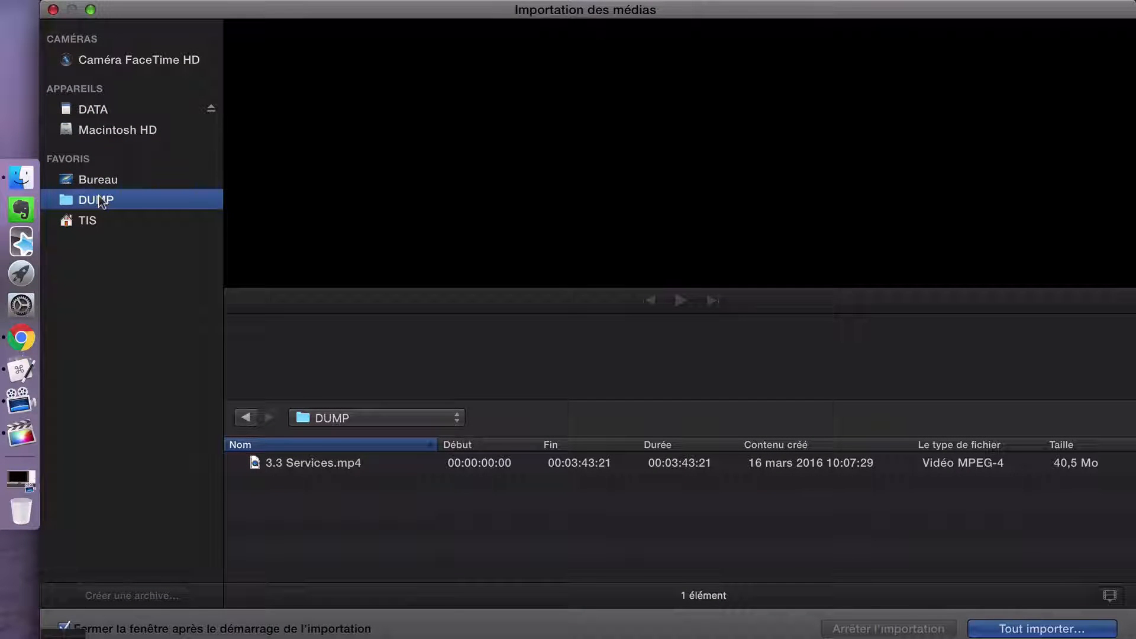
{"action": "left_click", "coordinate": [1055, 631]}
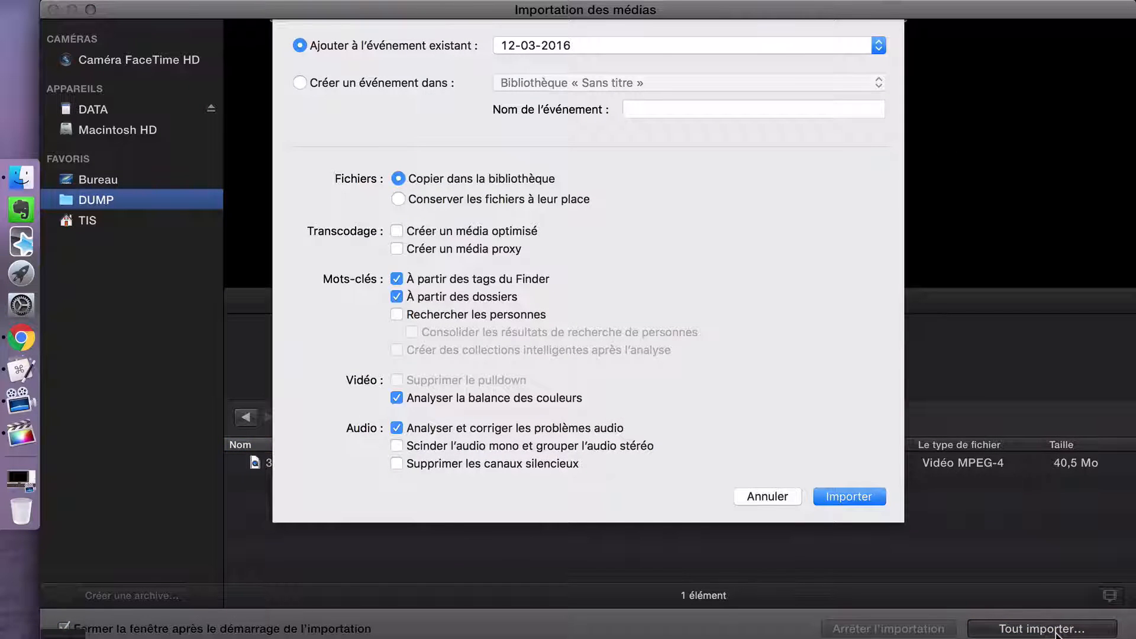
{"action": "left_click", "coordinate": [835, 503]}
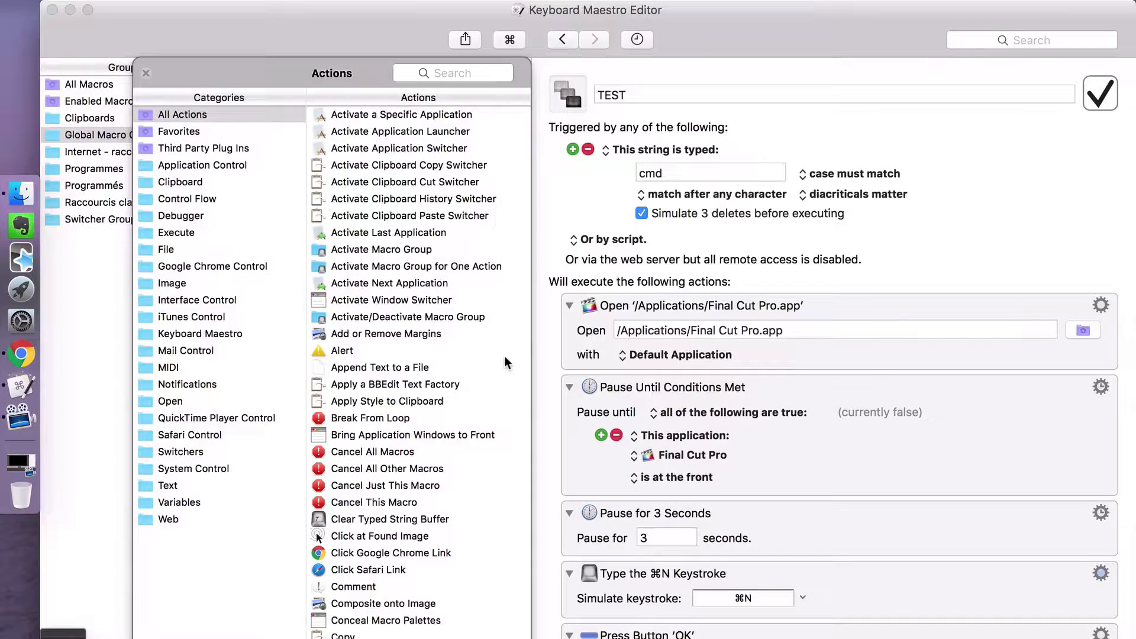
- Return to the Keyboard Maestro Editor and review the TEST macro's action sequence and the list of all available actions
{"action": "scroll", "coordinate": [504, 356], "scroll_direction": "down", "scroll_amount": 10}
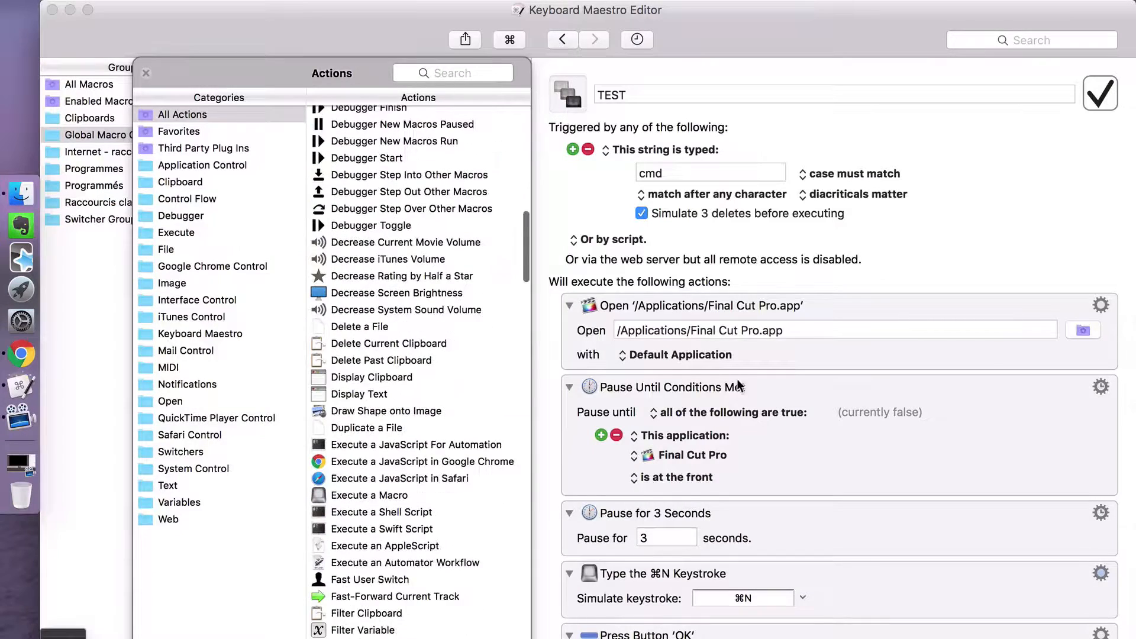
{"action": "scroll", "coordinate": [737, 379], "scroll_direction": "down", "scroll_amount": 10}
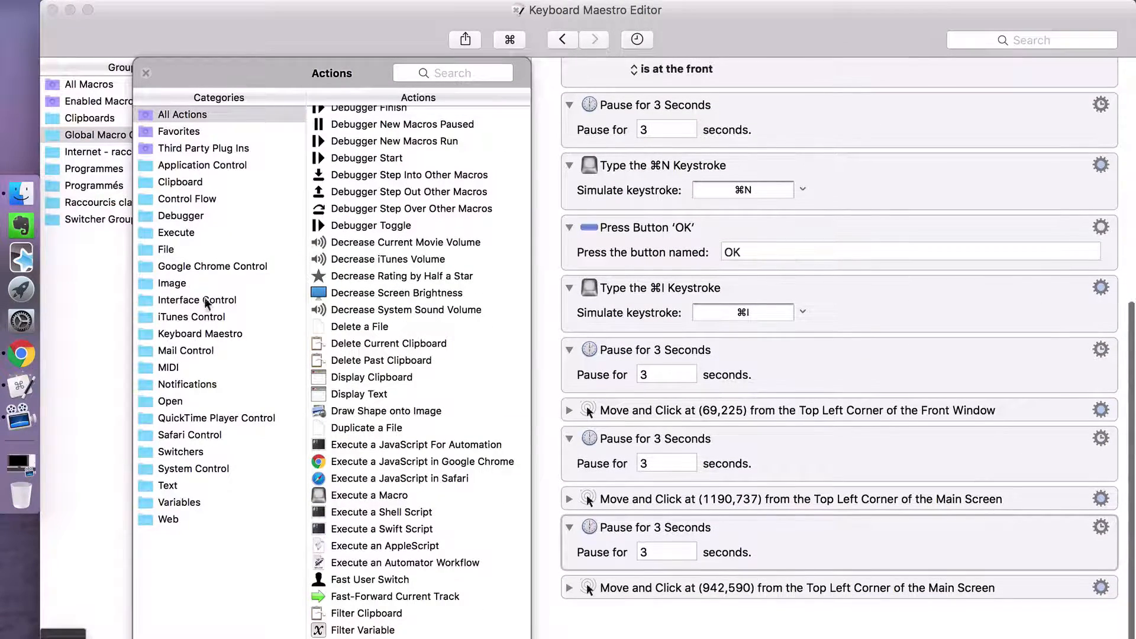
{"action": "scroll", "coordinate": [184, 286], "scroll_direction": "up", "scroll_amount": 1}
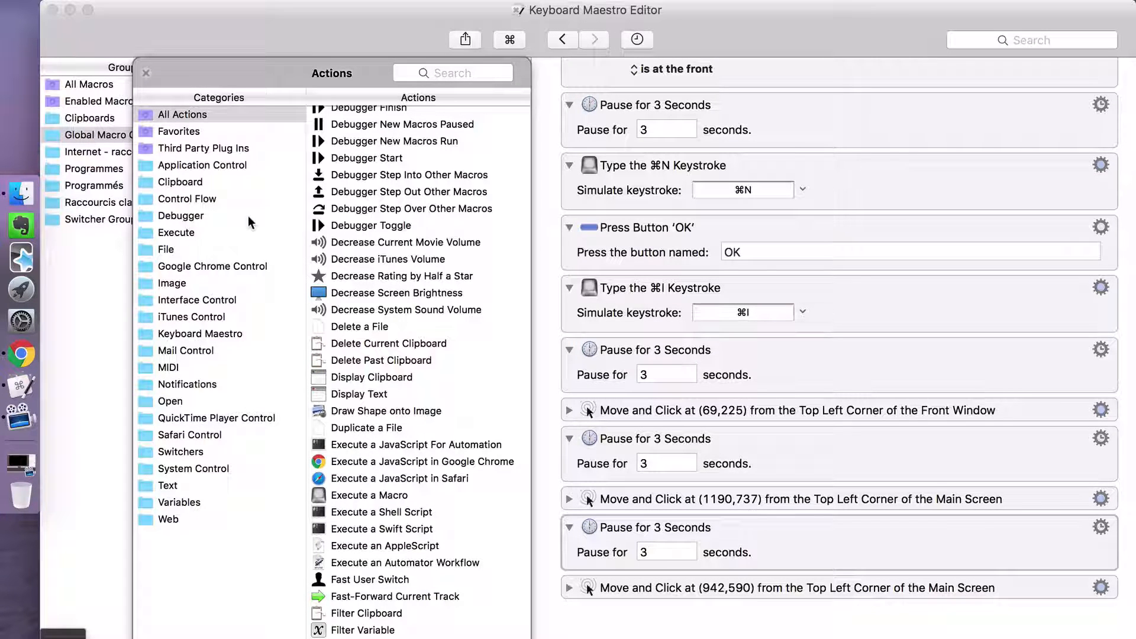
{"action": "scroll", "coordinate": [312, 203], "scroll_direction": "up", "scroll_amount": 2}
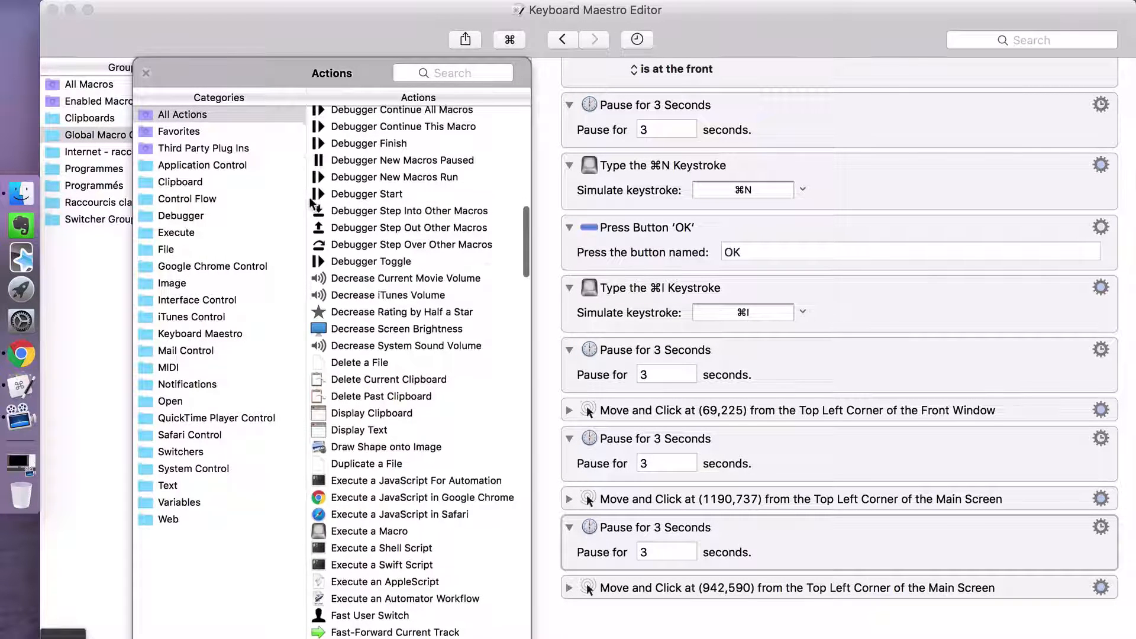
{"action": "scroll", "coordinate": [406, 269], "scroll_direction": "up", "scroll_amount": 15}
{"action": "scroll", "coordinate": [406, 269], "scroll_direction": "up", "scroll_amount": 5}
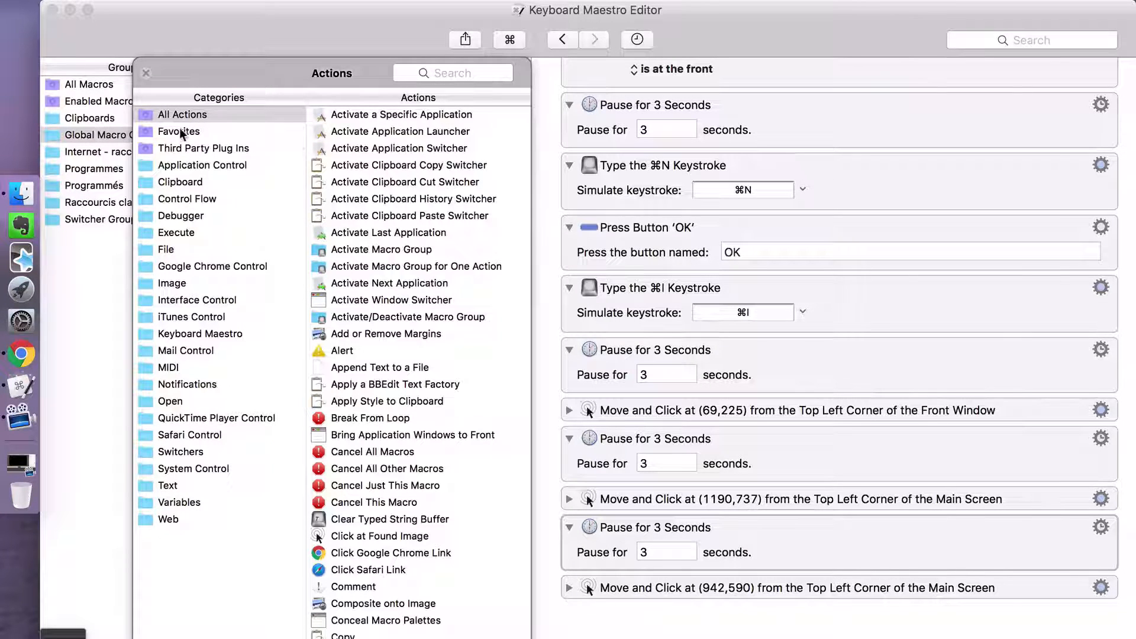
- Examine the actions in the Application Control, Clipboard and Control Flow categories, including Filter Clipboard, Repeat and If Then Else
{"action": "left_click", "coordinate": [187, 164]}
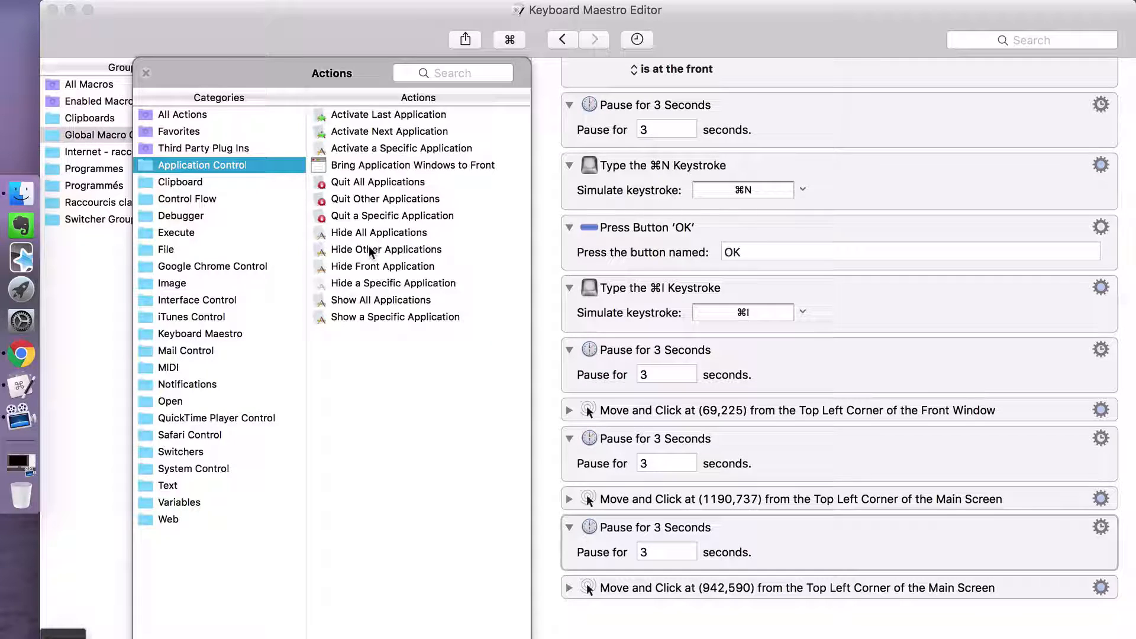
{"action": "left_click", "coordinate": [185, 182]}
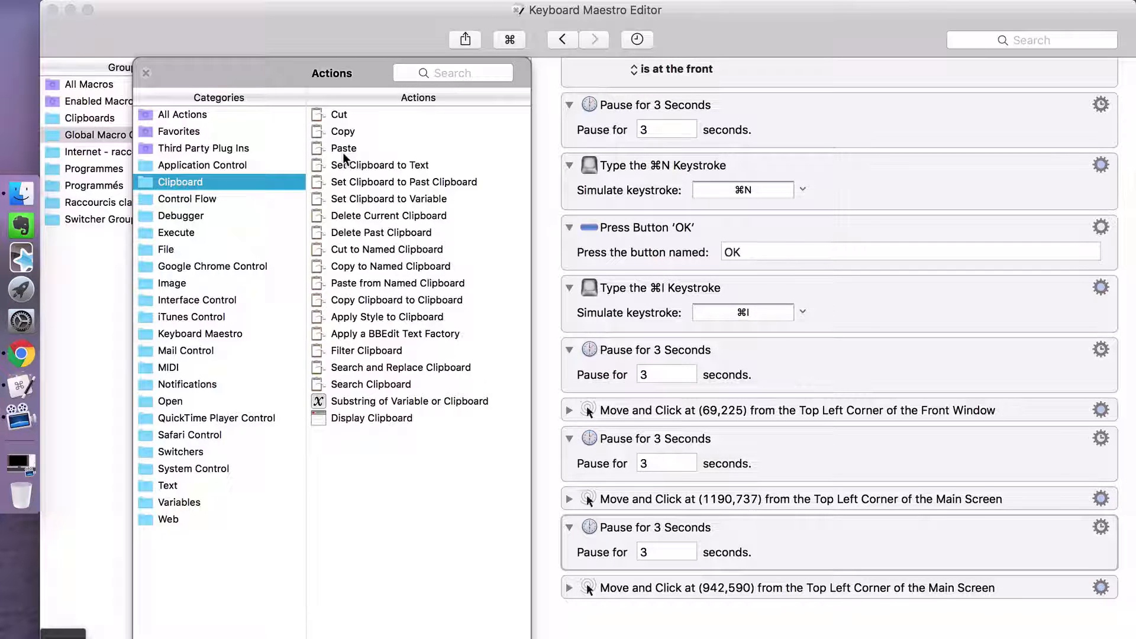
{"action": "left_click", "coordinate": [371, 352]}
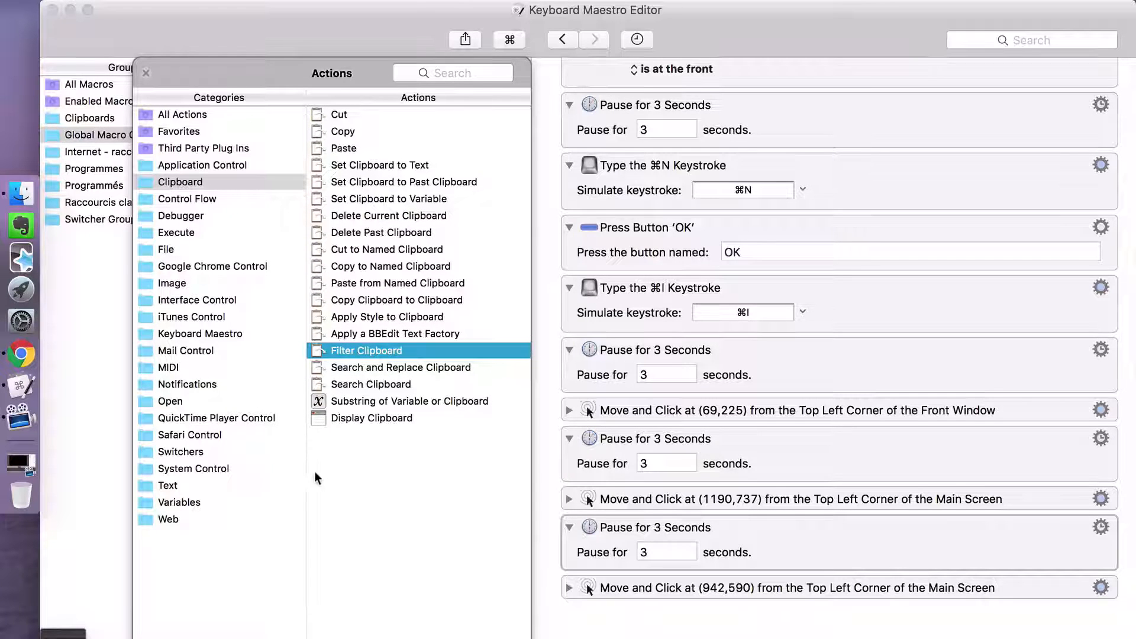
{"action": "left_click", "coordinate": [169, 197]}
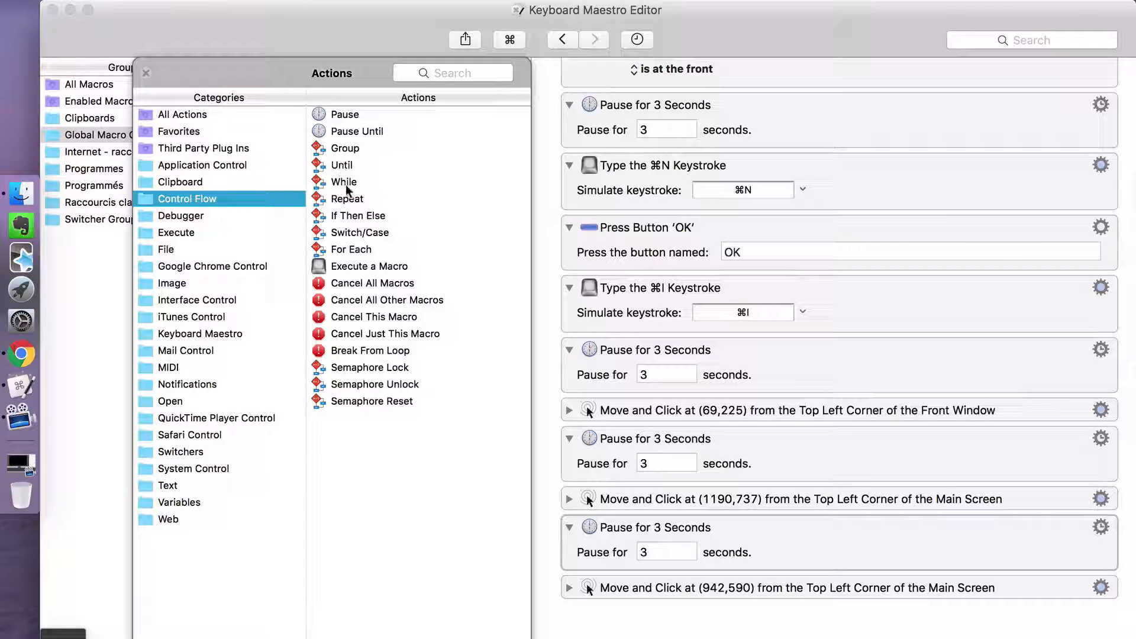
{"action": "left_click", "coordinate": [346, 201]}
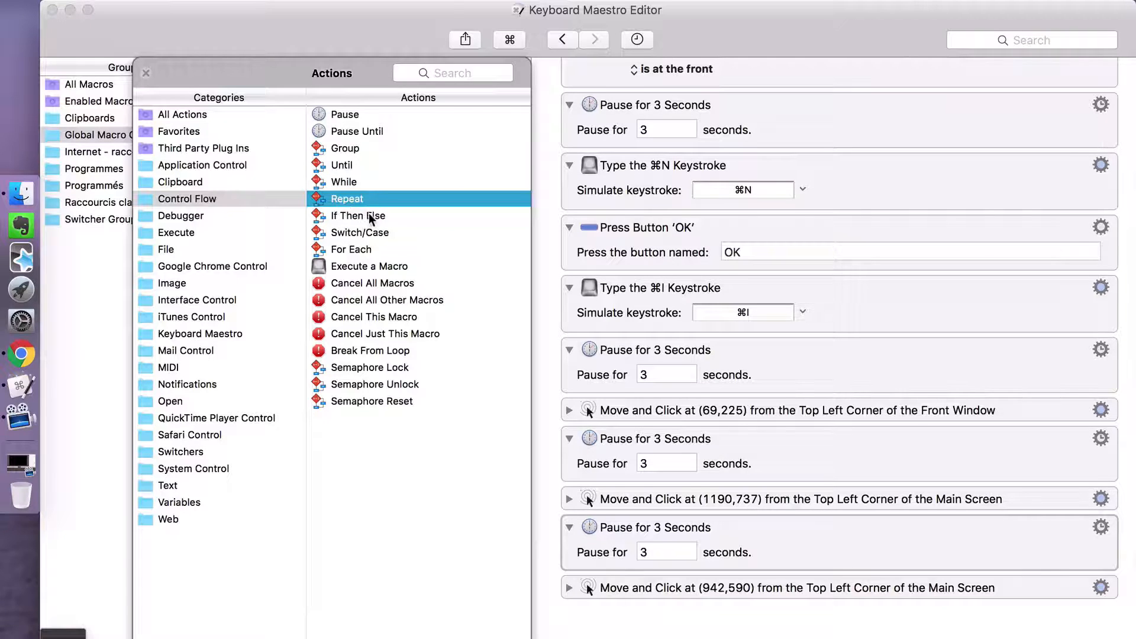
{"action": "left_click", "coordinate": [368, 214]}
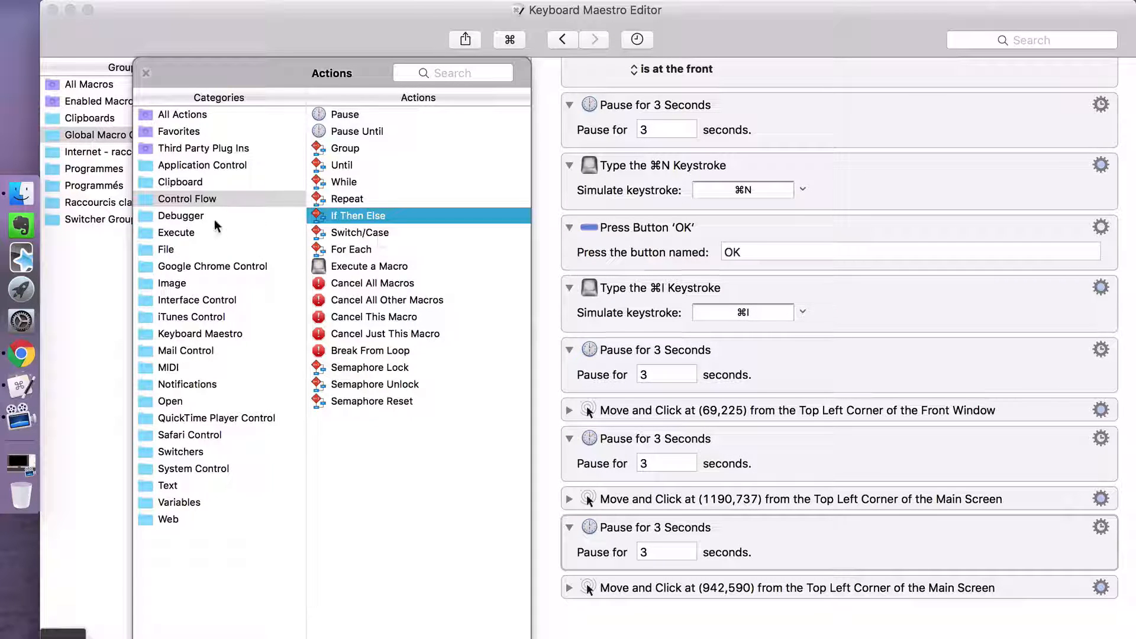
- Examine the actions offered in the Debugger, Execute and File categories
{"action": "left_click", "coordinate": [169, 218]}
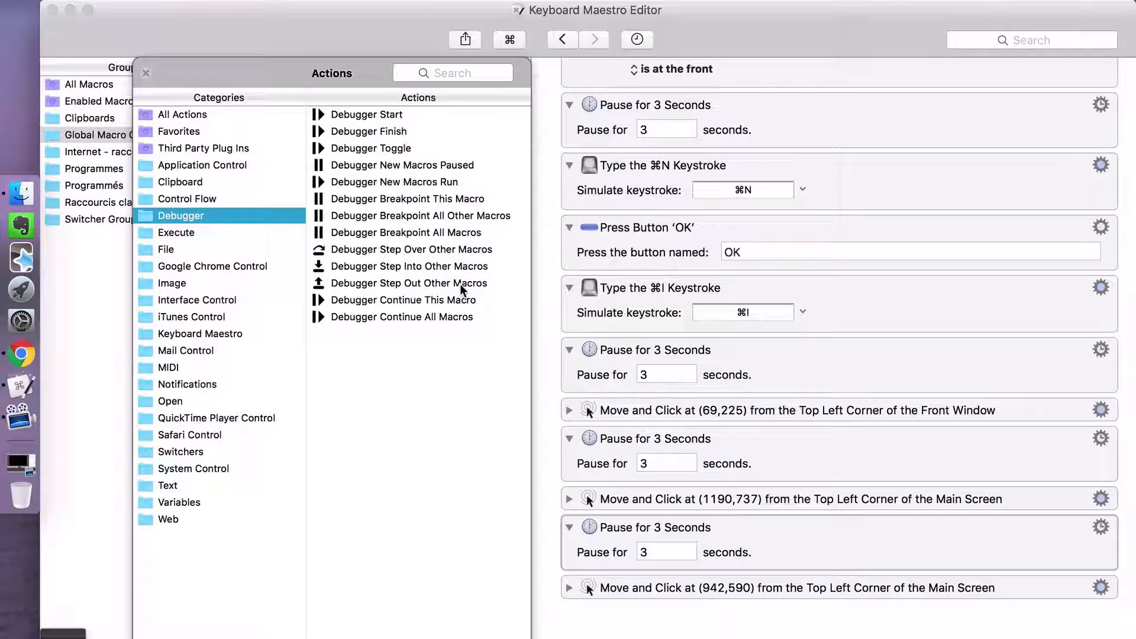
{"action": "left_click", "coordinate": [190, 234]}
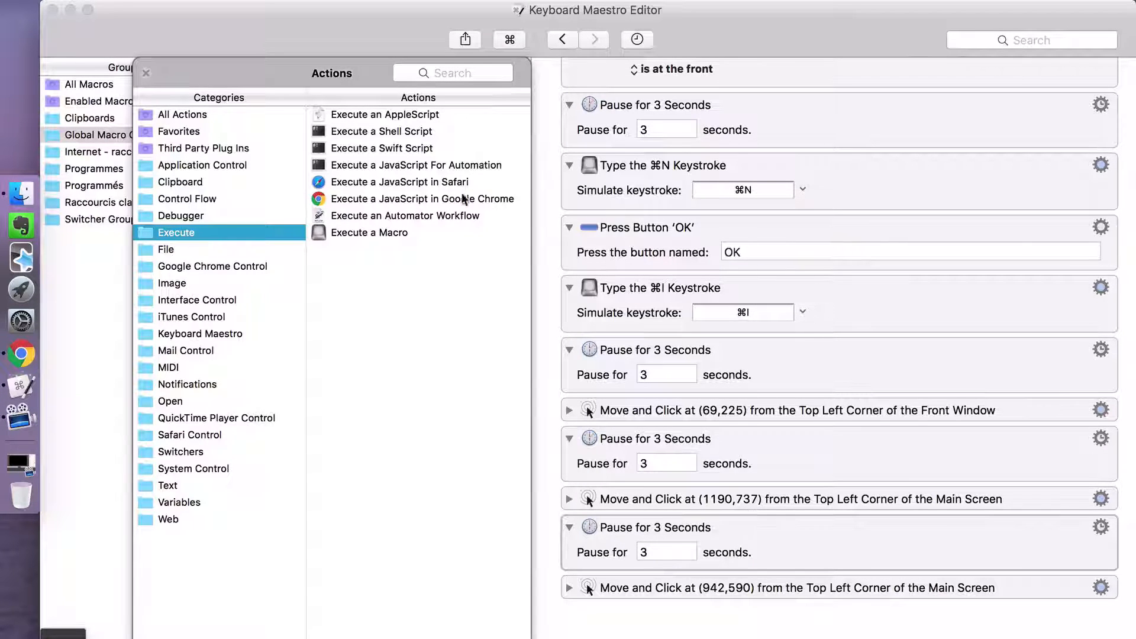
{"action": "left_click", "coordinate": [200, 254]}
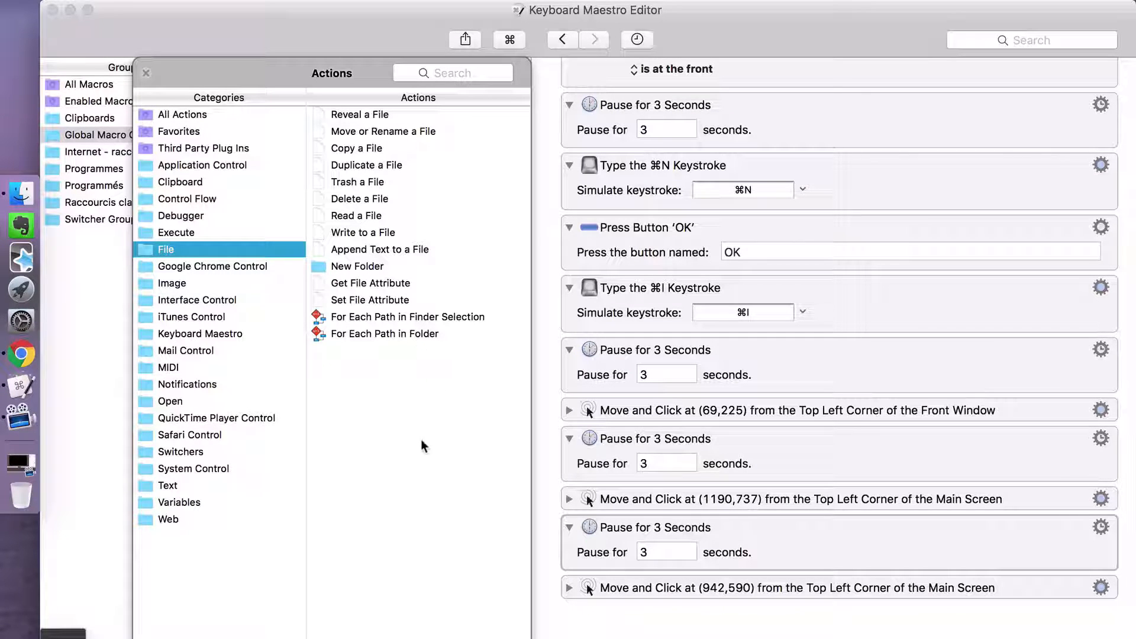
- Add a New Google Chrome Window action near the end of the TEST macro with the URL youtube.fr
{"action": "left_click", "coordinate": [168, 270]}
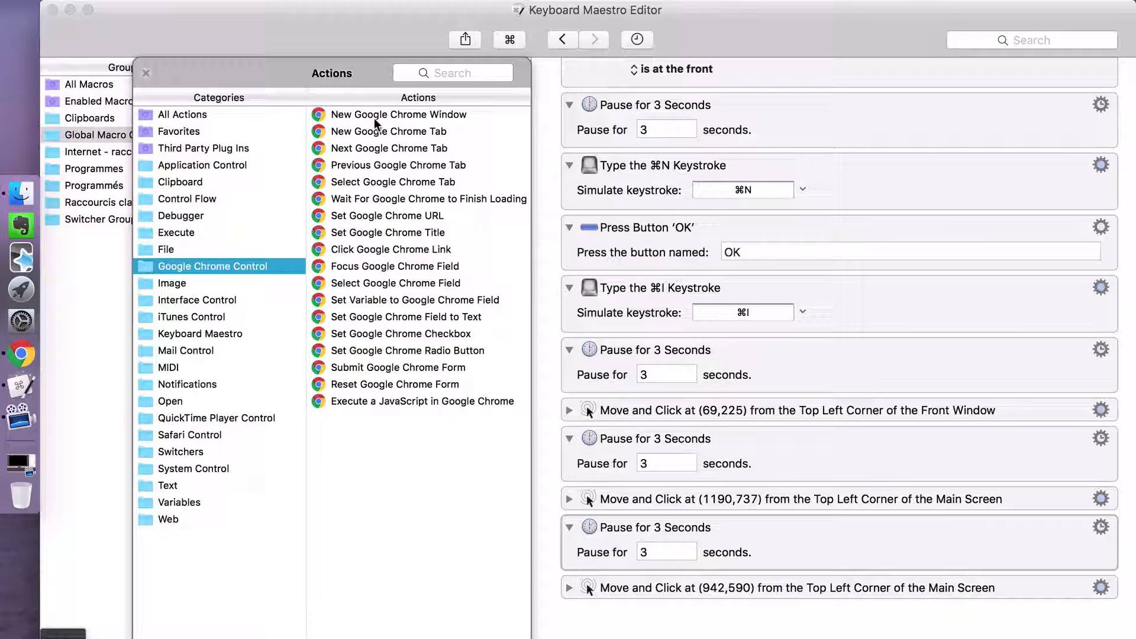
{"action": "left_click_drag", "start_coordinate": [374, 119], "coordinate": [629, 628]}
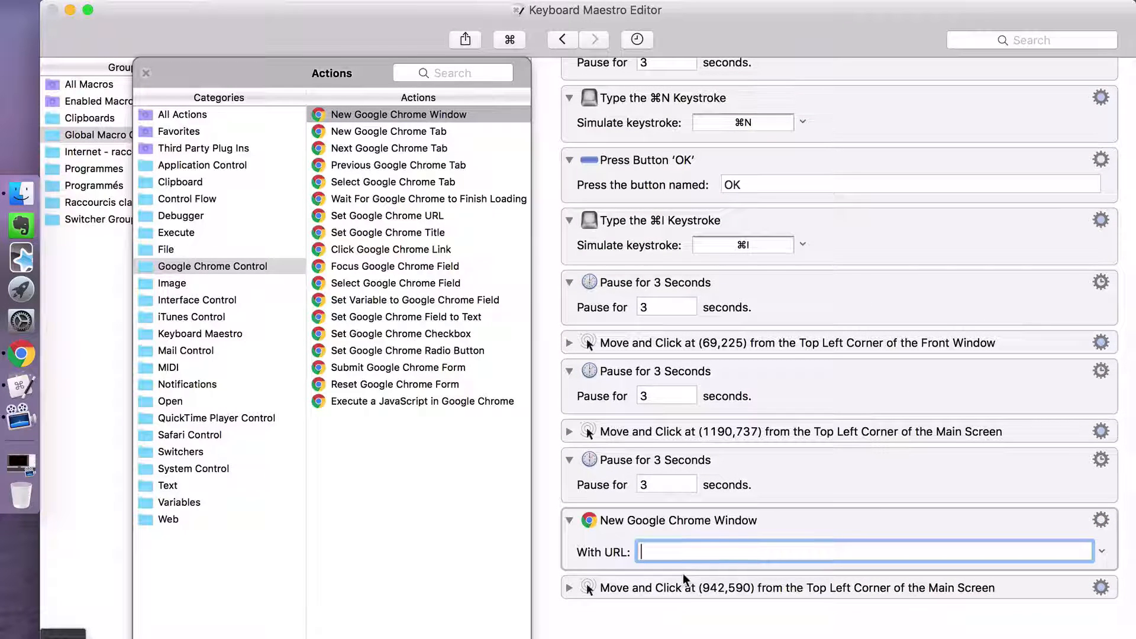
{"action": "type", "text": "youtube.fr"}
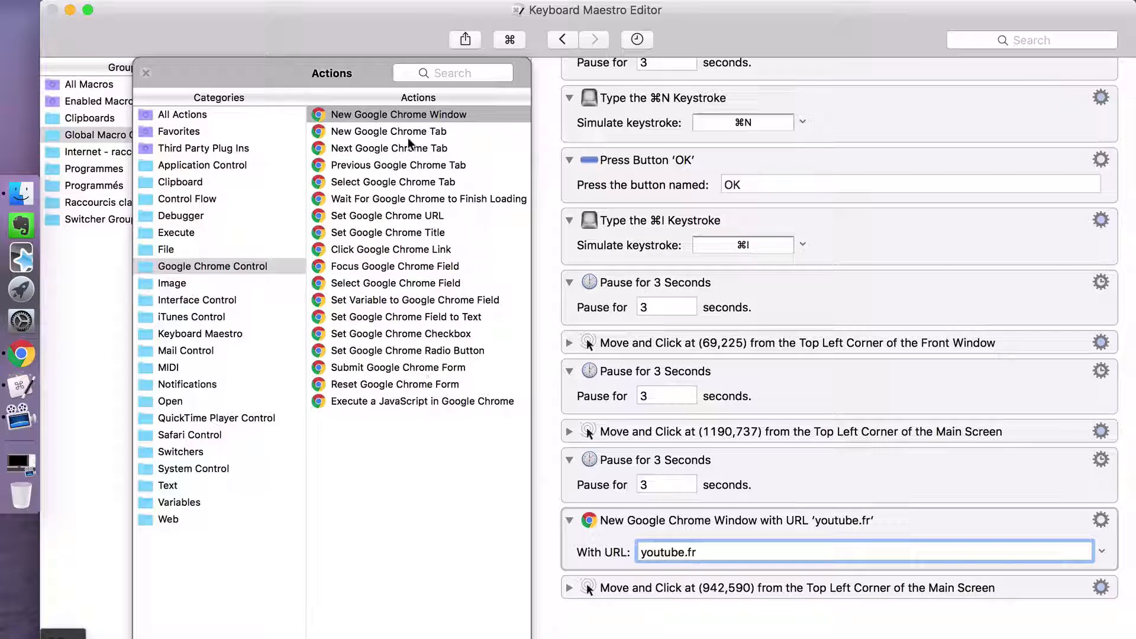
- Move the Move and Click at (942,590) action above the New Google Chrome Window action
{"action": "left_click", "coordinate": [408, 137]}
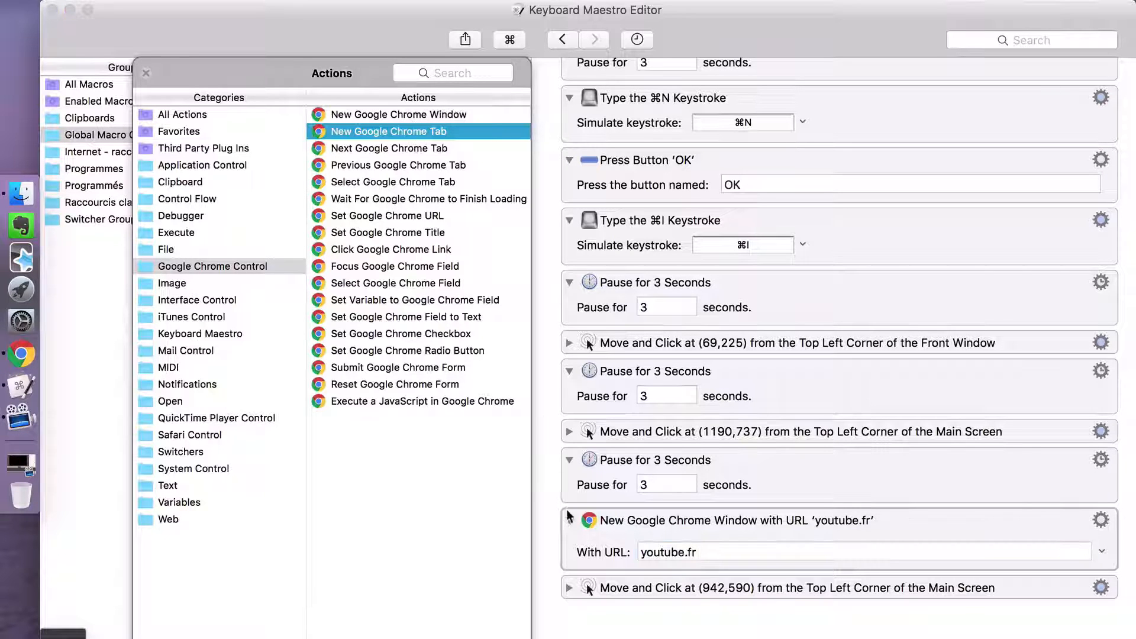
{"action": "left_click", "coordinate": [576, 592]}
{"action": "left_click_drag", "start_coordinate": [576, 591], "coordinate": [581, 519]}
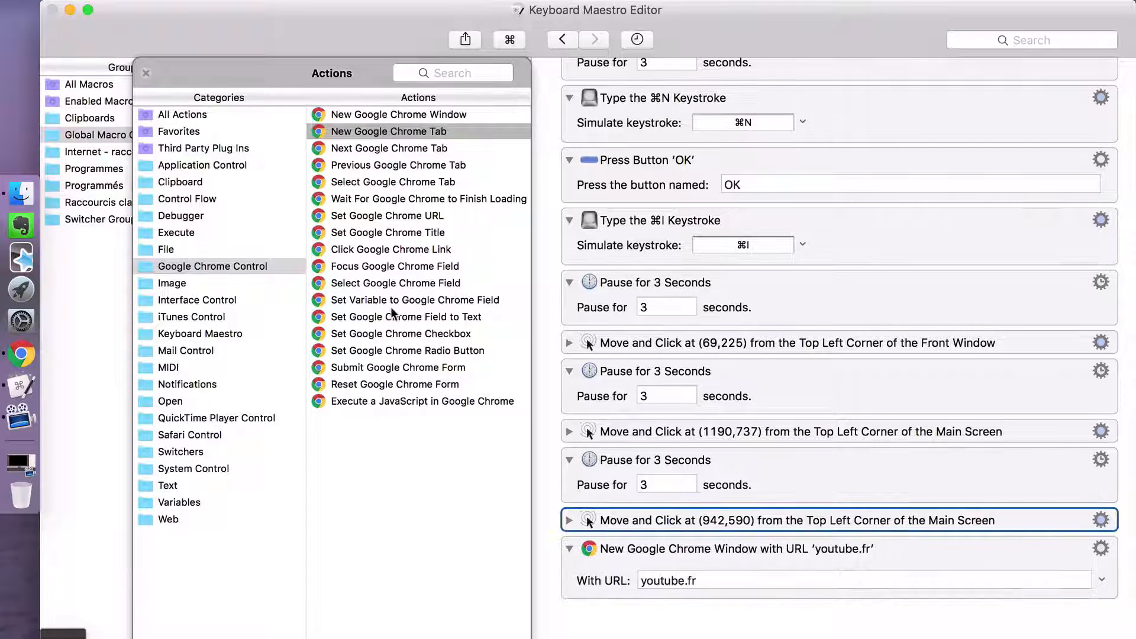
- Add a New Google Chrome Tab action after the Move and Click at (942,590) action with the URL facebook.fr
{"action": "left_click", "coordinate": [391, 134]}
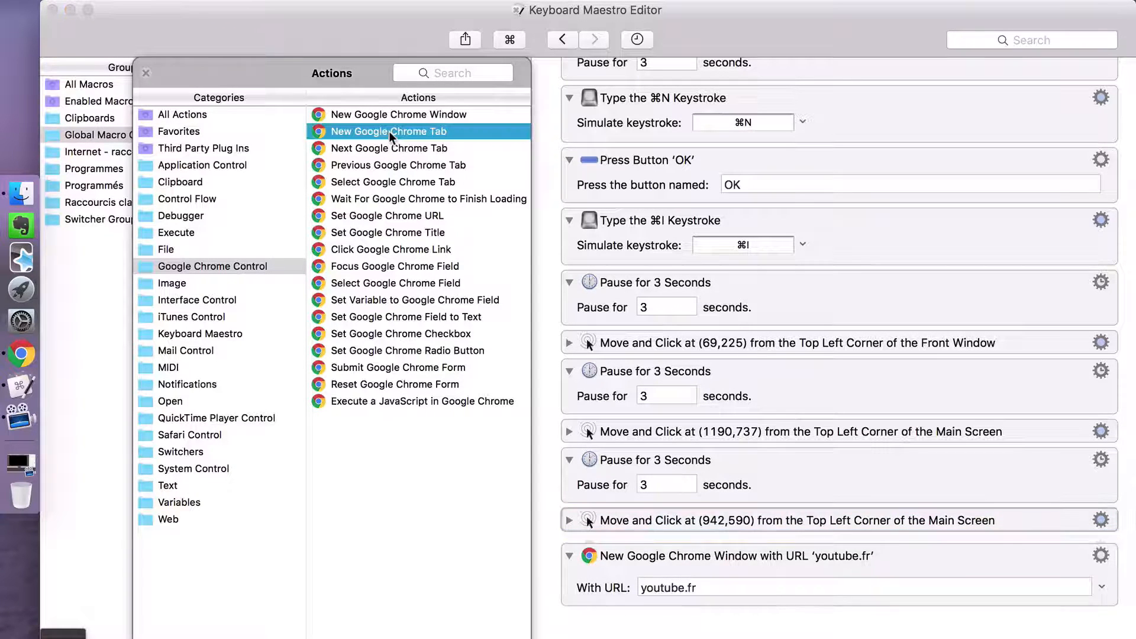
{"action": "double_click", "coordinate": [390, 134]}
{"action": "scroll", "coordinate": [615, 576], "scroll_direction": "down", "scroll_amount": 2}
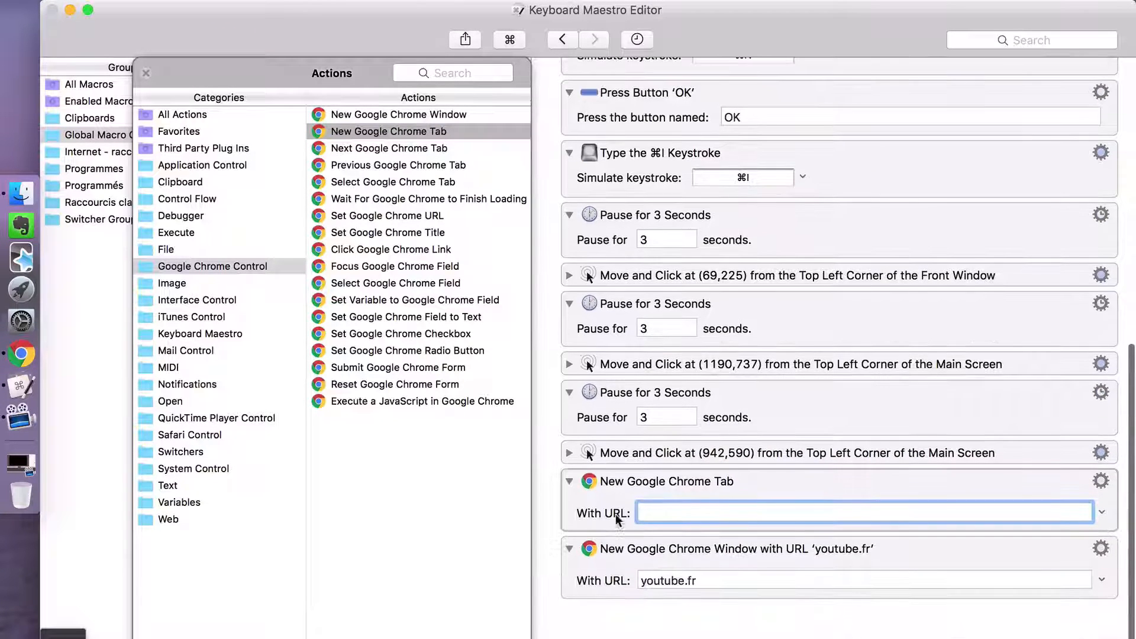
{"action": "left_click", "coordinate": [616, 519]}
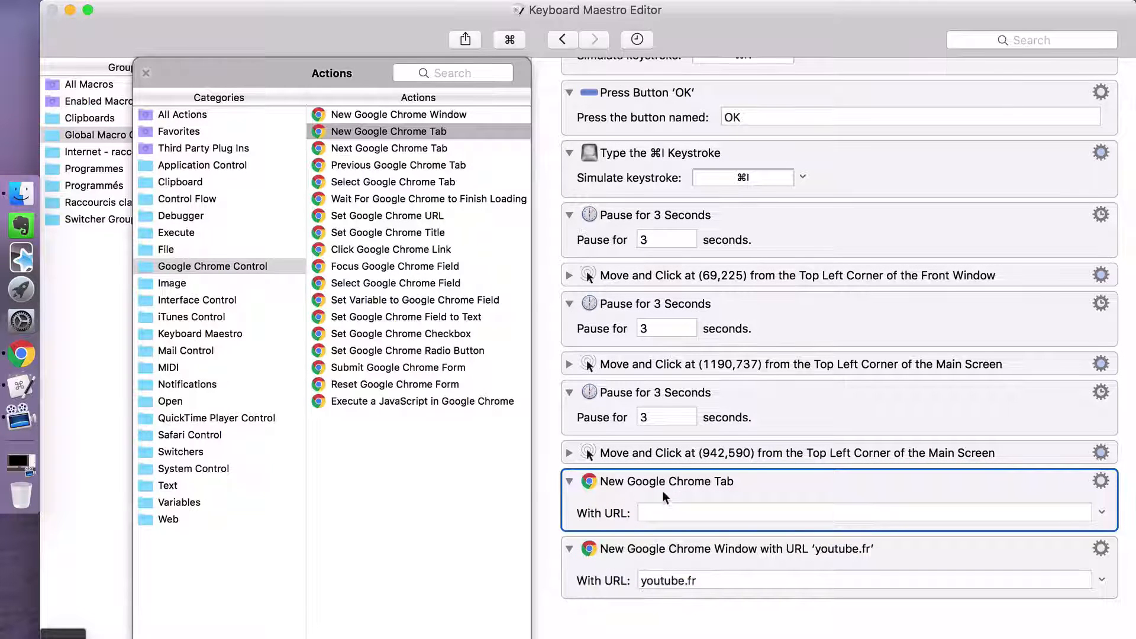
{"action": "left_click_drag", "start_coordinate": [666, 485], "coordinate": [661, 635]}
{"action": "left_click", "coordinate": [655, 512]}
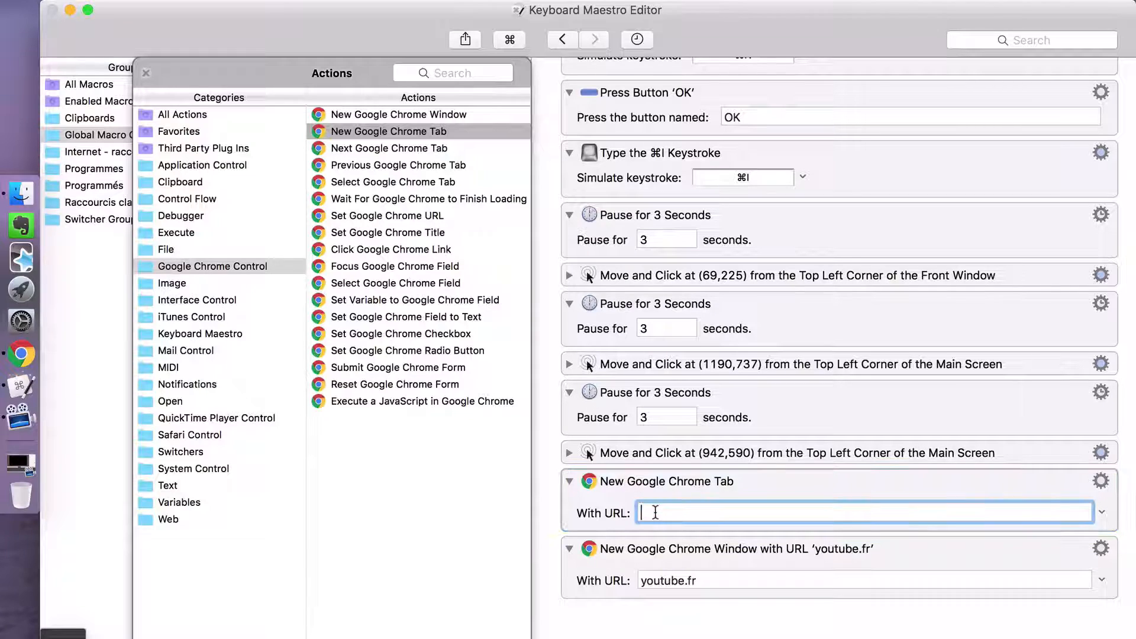
{"action": "type", "text": "facebook.fr"}
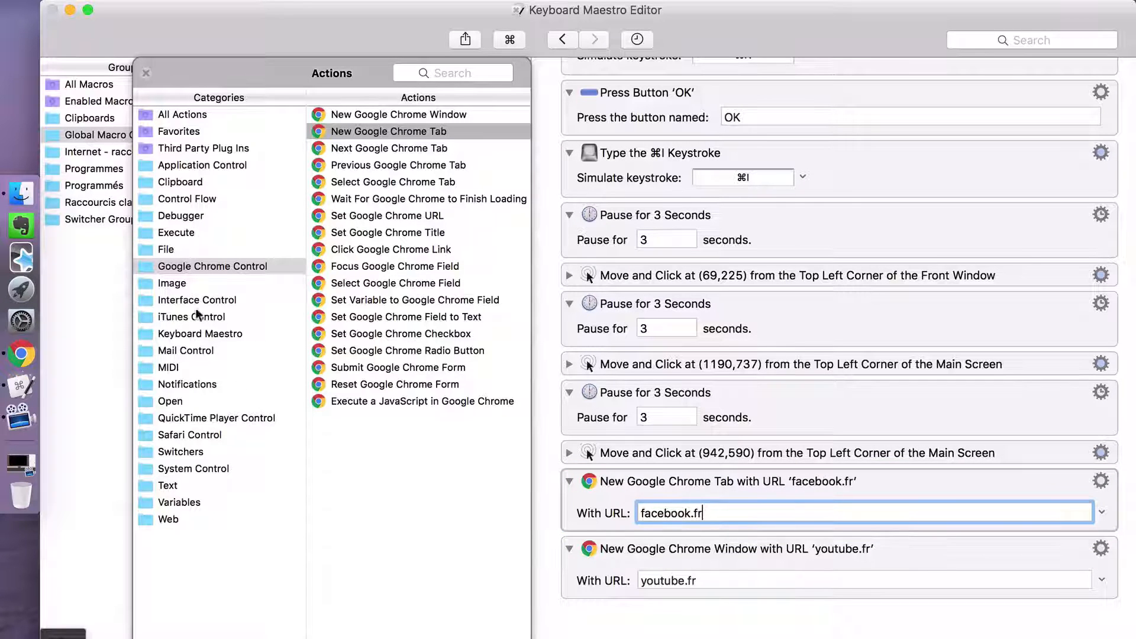
- Add a second New Google Chrome Tab action below the facebook.fr one with the URL canva.com
{"action": "double_click", "coordinate": [417, 131]}
{"action": "type", "text": "a"}
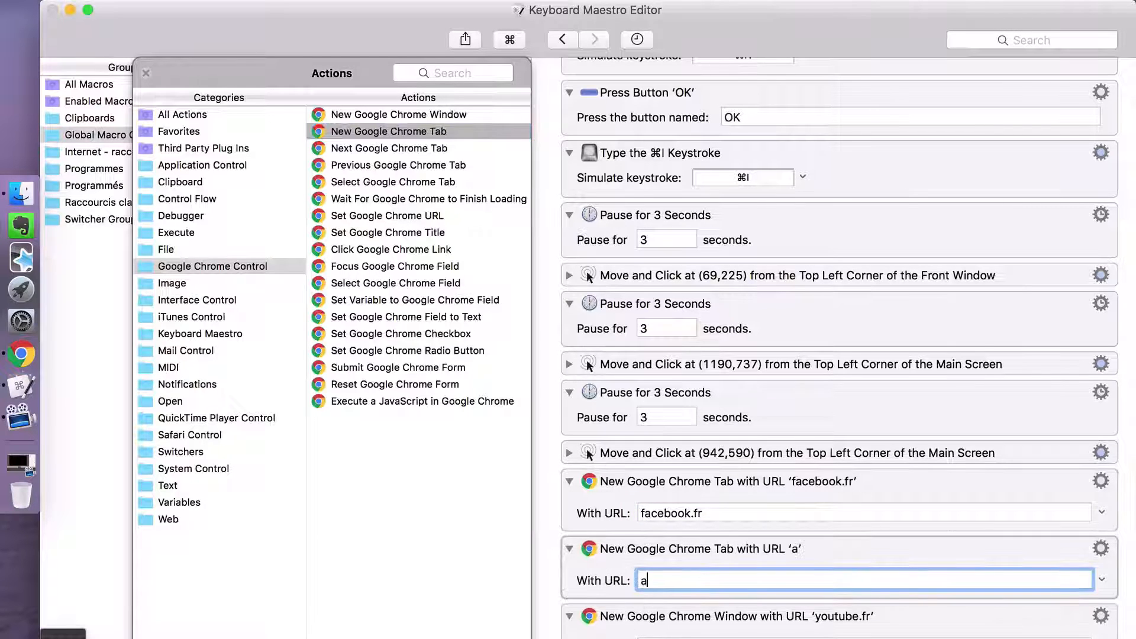
{"action": "type", "text": "nva"}
{"action": "key", "text": "BackSpace"}
{"action": "key", "text": "BackSpace"}
{"action": "key", "text": "BackSpace"}
{"action": "key", "text": "BackSpace"}
{"action": "type", "text": "canva.com"}
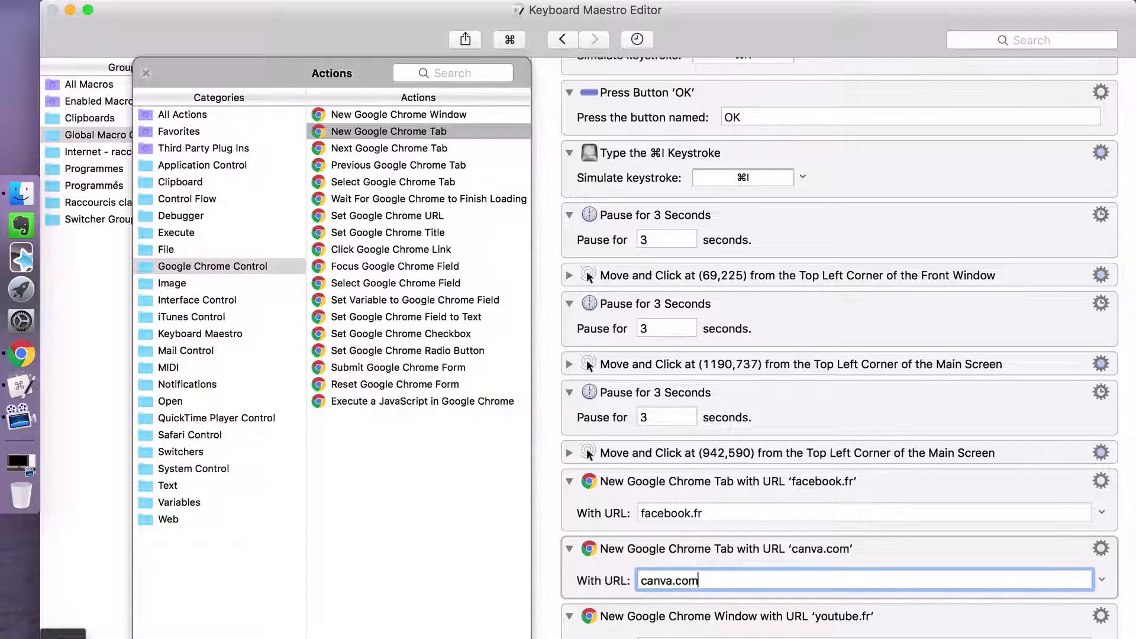
- Change the URL of the New Google Chrome Window action at the end of the macro to youtube.fr/upload
{"action": "scroll", "coordinate": [829, 461], "scroll_direction": "down", "scroll_amount": 3}
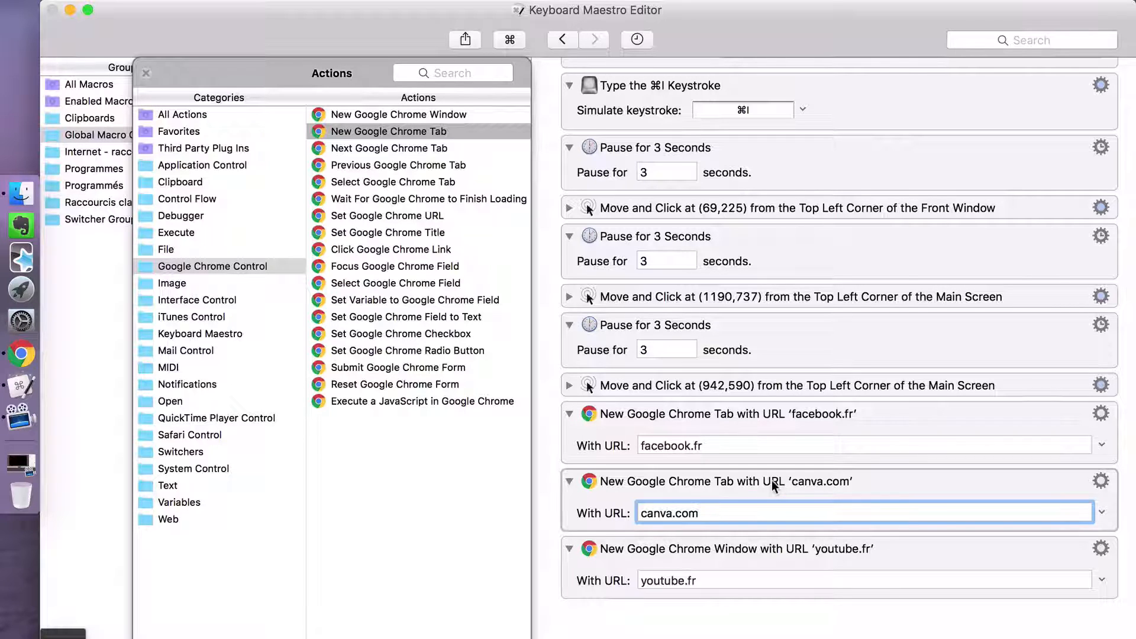
{"action": "left_click", "coordinate": [728, 583]}
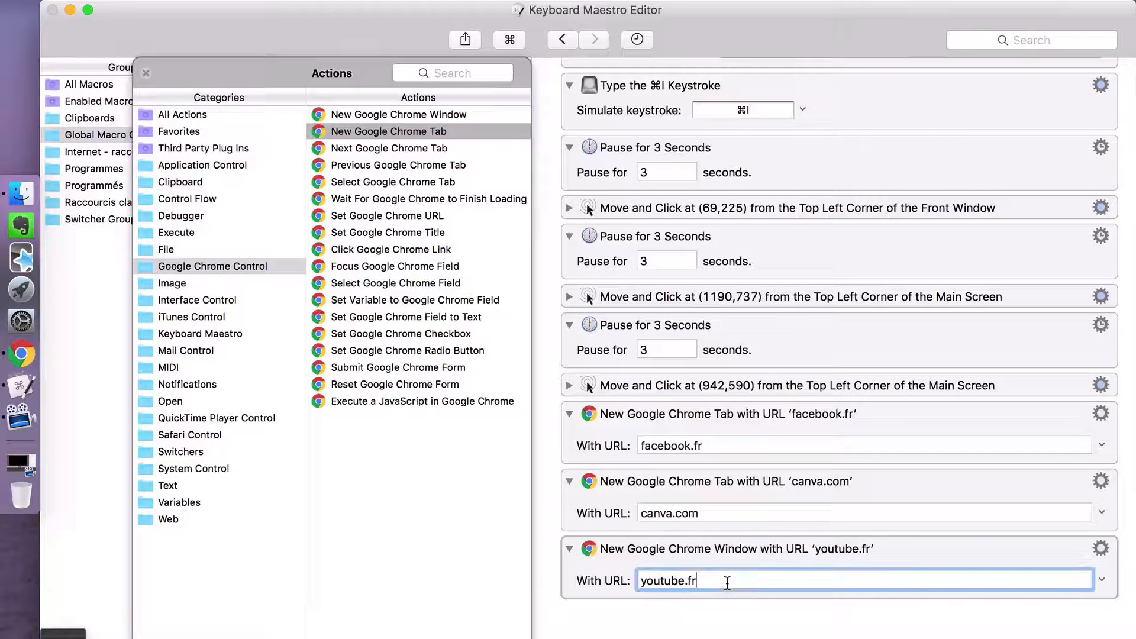
{"action": "type", "text": ".uplr"}
{"action": "key", "text": "BackSpace"}
{"action": "key", "text": "BackSpace"}
{"action": "key", "text": "BackSpace"}
{"action": "key", "text": "BackSpace"}
{"action": "key", "text": "BackSpace"}
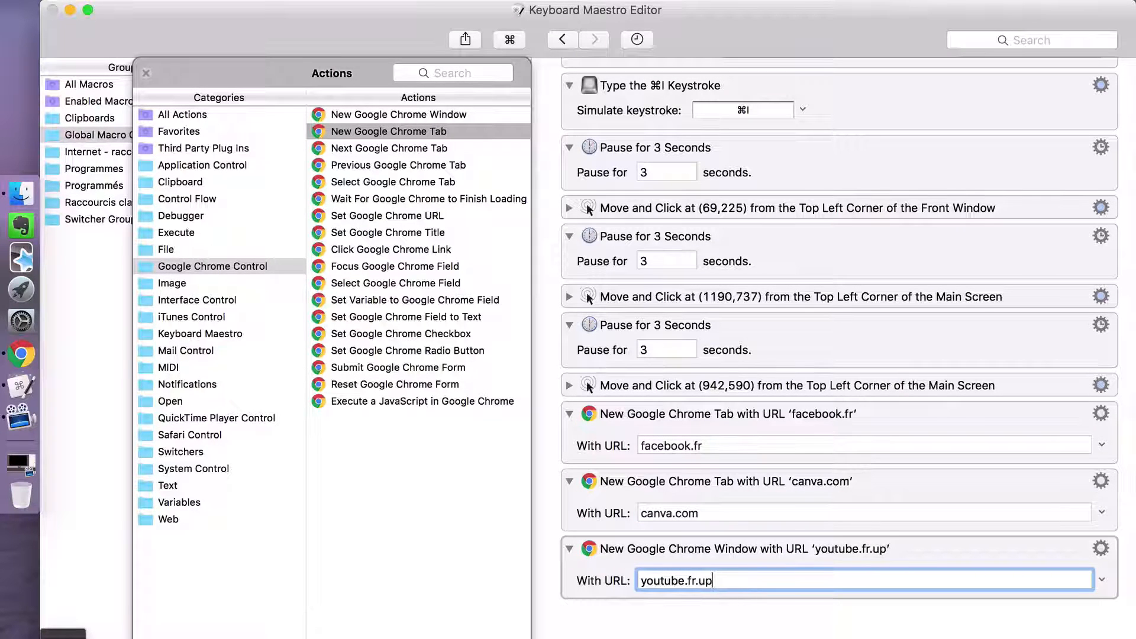
{"action": "type", "text": "/upload"}
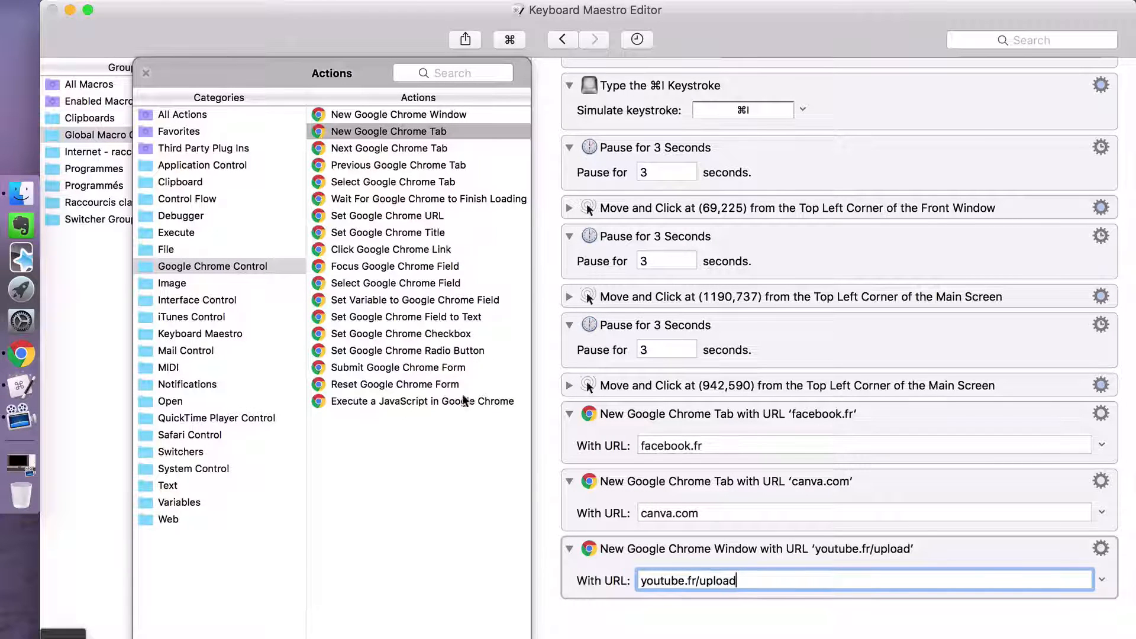
- Examine the available actions in the Image and Interface Control categories, including Select or Show a Menu Item, Press a Button and Type Modifiers
{"action": "left_click", "coordinate": [195, 280]}
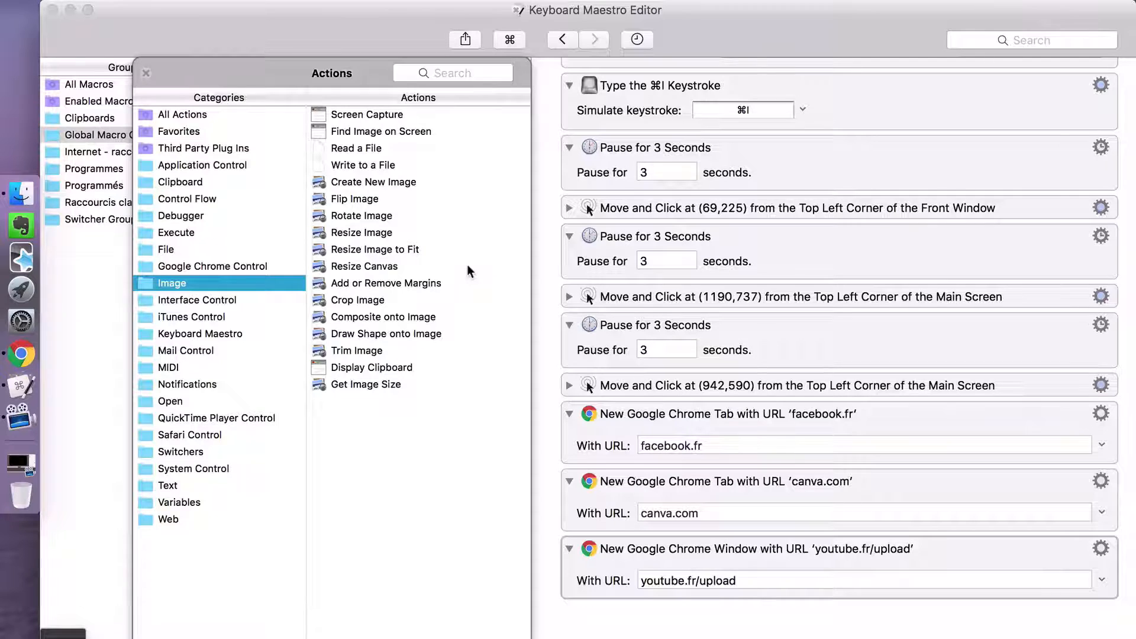
{"action": "left_click", "coordinate": [169, 302]}
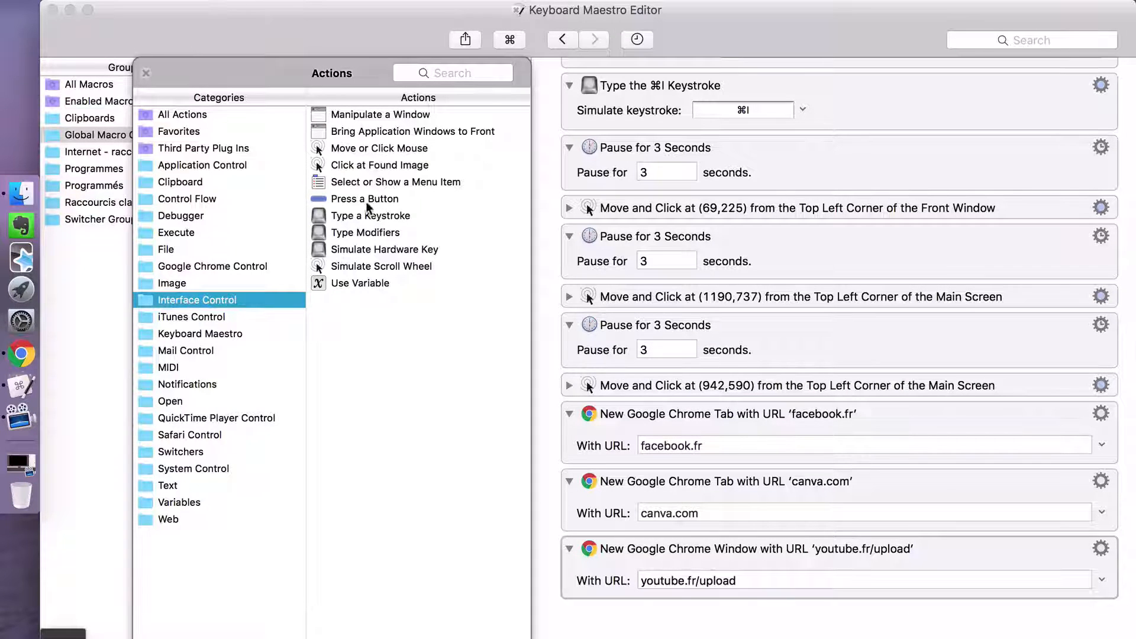
{"action": "left_click", "coordinate": [391, 182]}
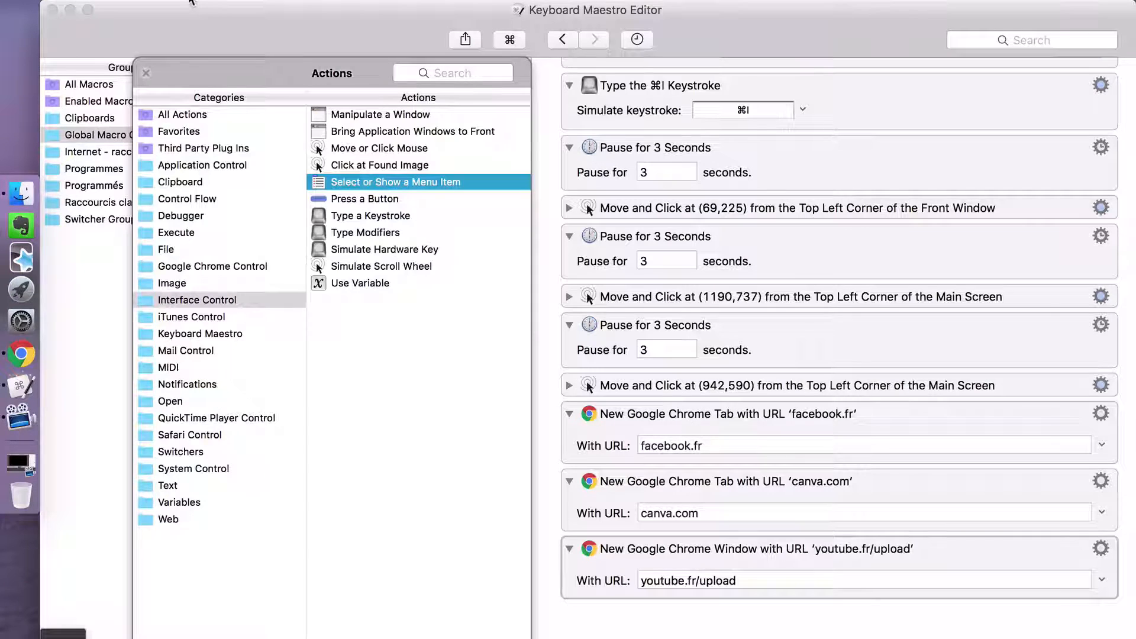
{"action": "left_click", "coordinate": [191, 5]}
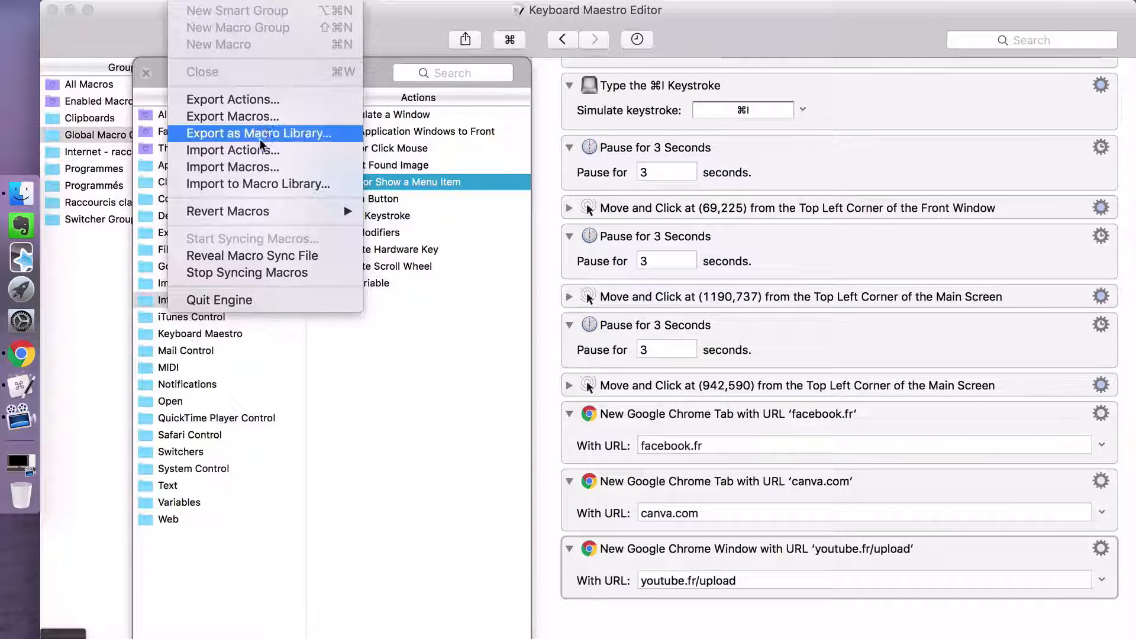
{"action": "left_click", "coordinate": [440, 465]}
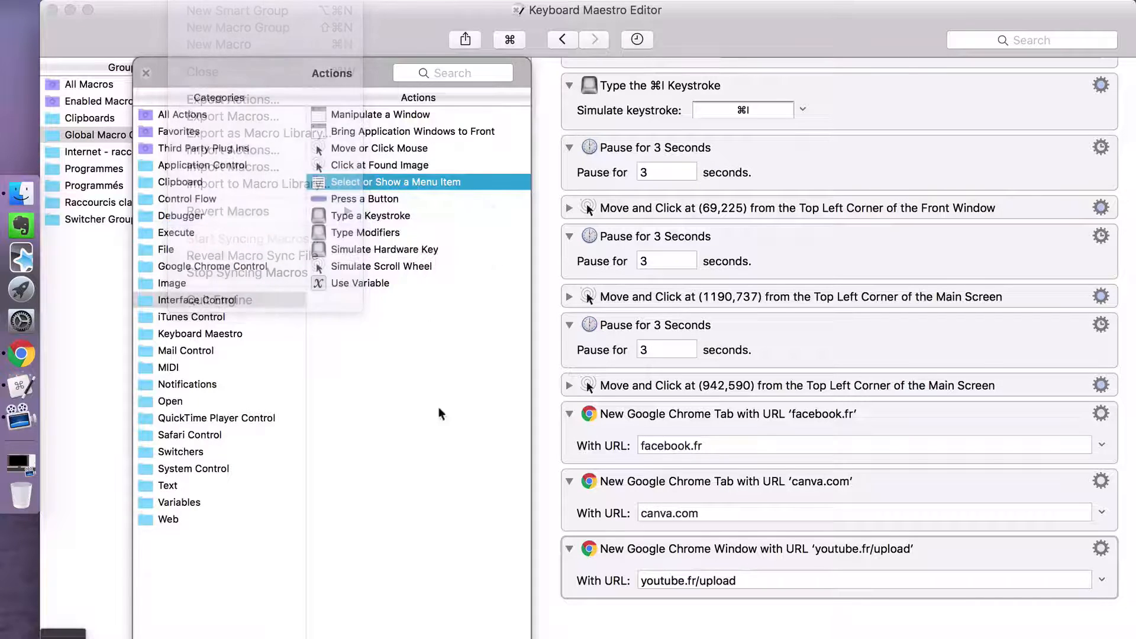
{"action": "left_click", "coordinate": [386, 199]}
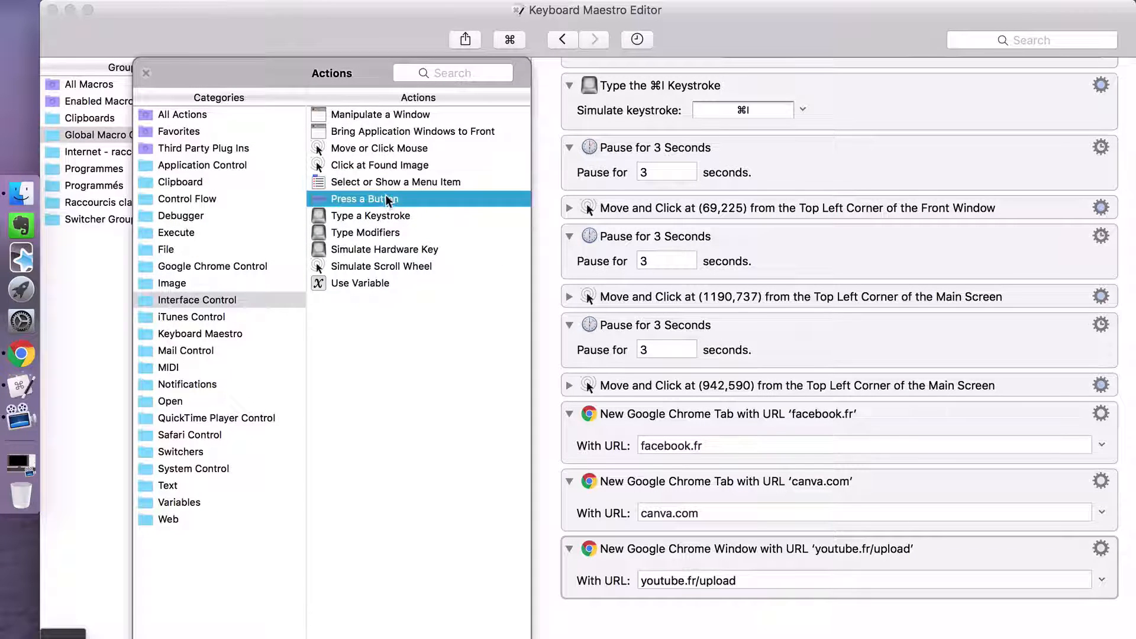
{"action": "left_click", "coordinate": [380, 216]}
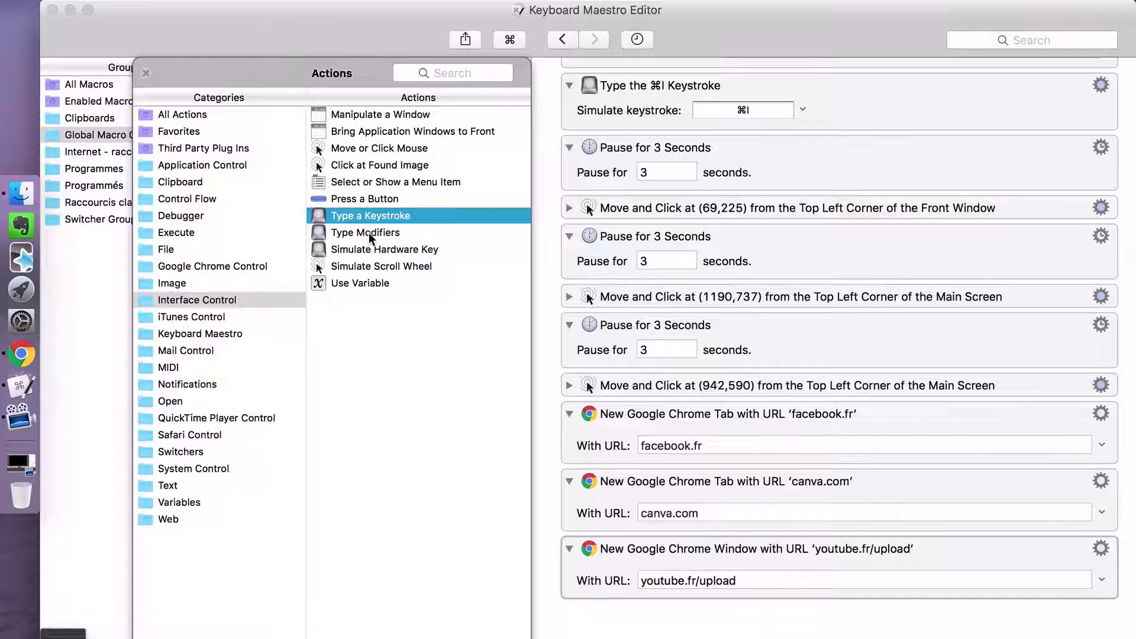
{"action": "left_click", "coordinate": [377, 233]}
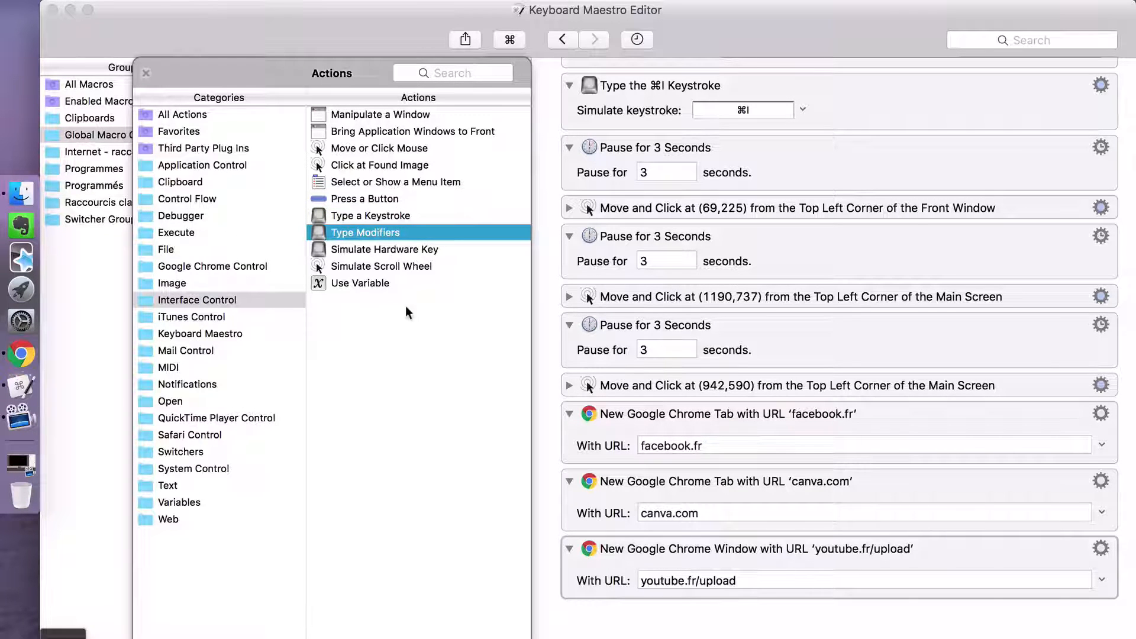
- Look through the available actions of the categories from iTunes Control to System Control, including Mail Control, Notifications and QuickTime Player Control
{"action": "left_click", "coordinate": [228, 318]}
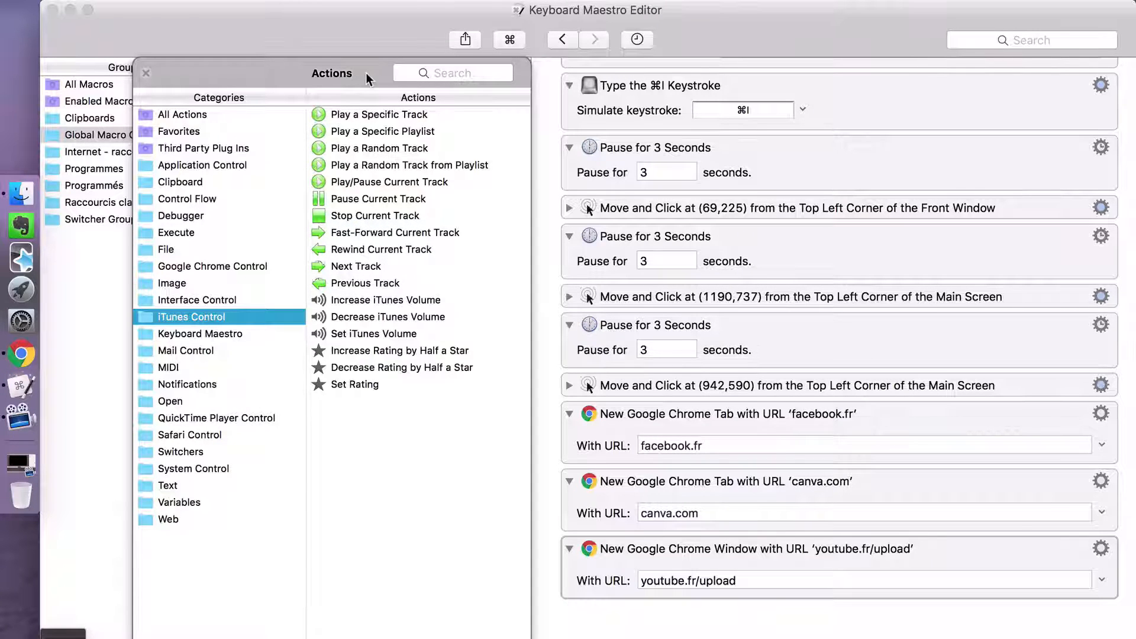
{"action": "left_click", "coordinate": [175, 333]}
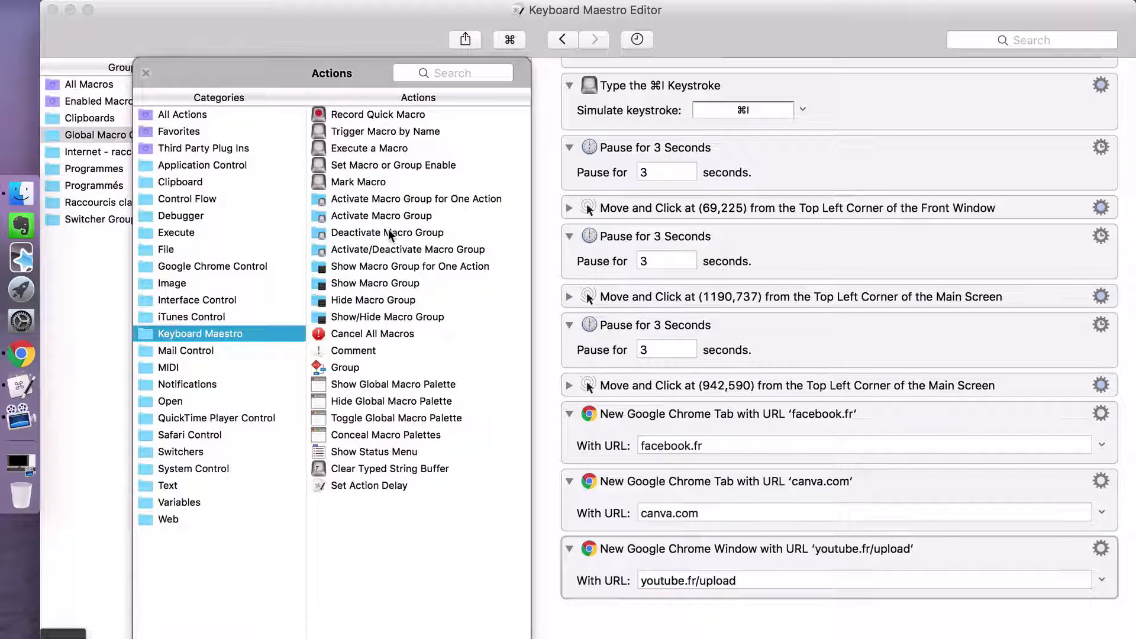
{"action": "left_click", "coordinate": [207, 350]}
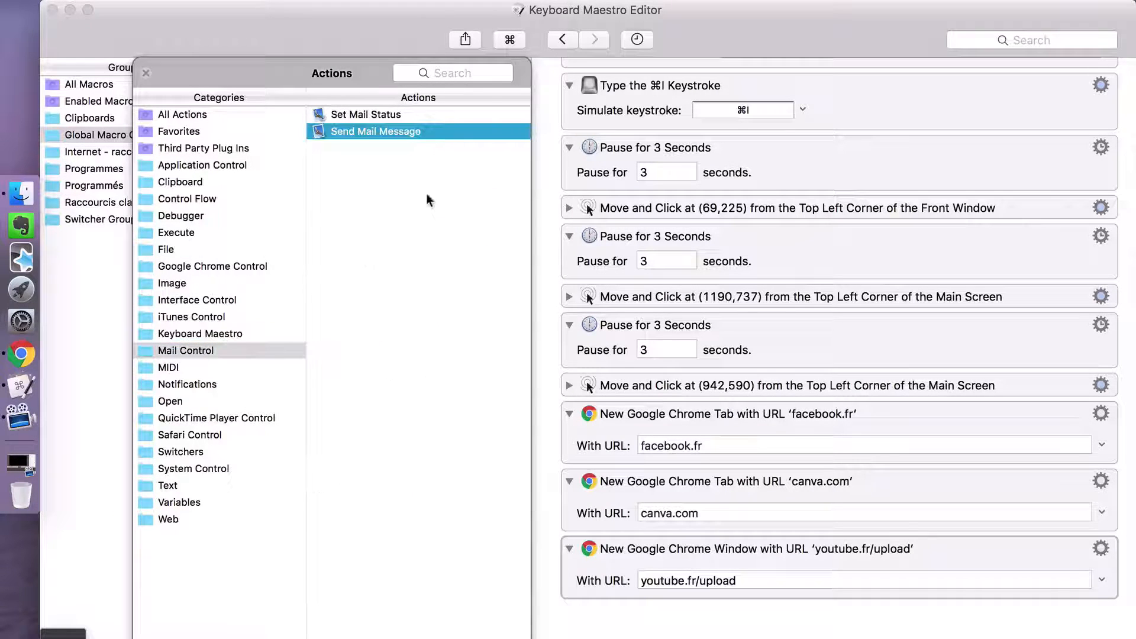
{"action": "left_click", "coordinate": [237, 354]}
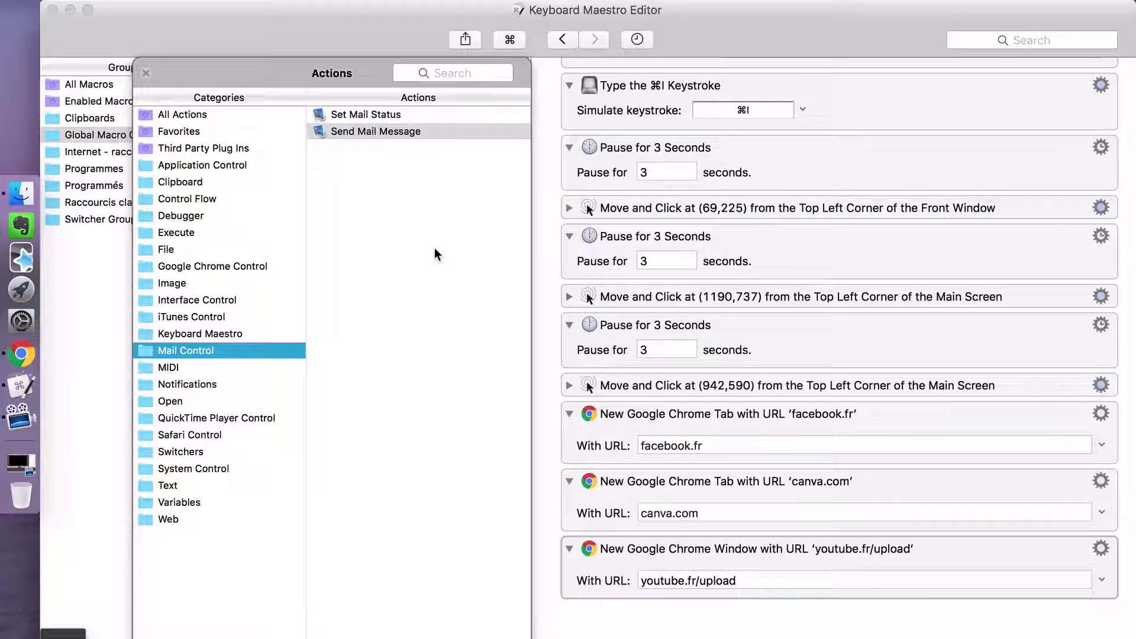
{"action": "left_click", "coordinate": [165, 368]}
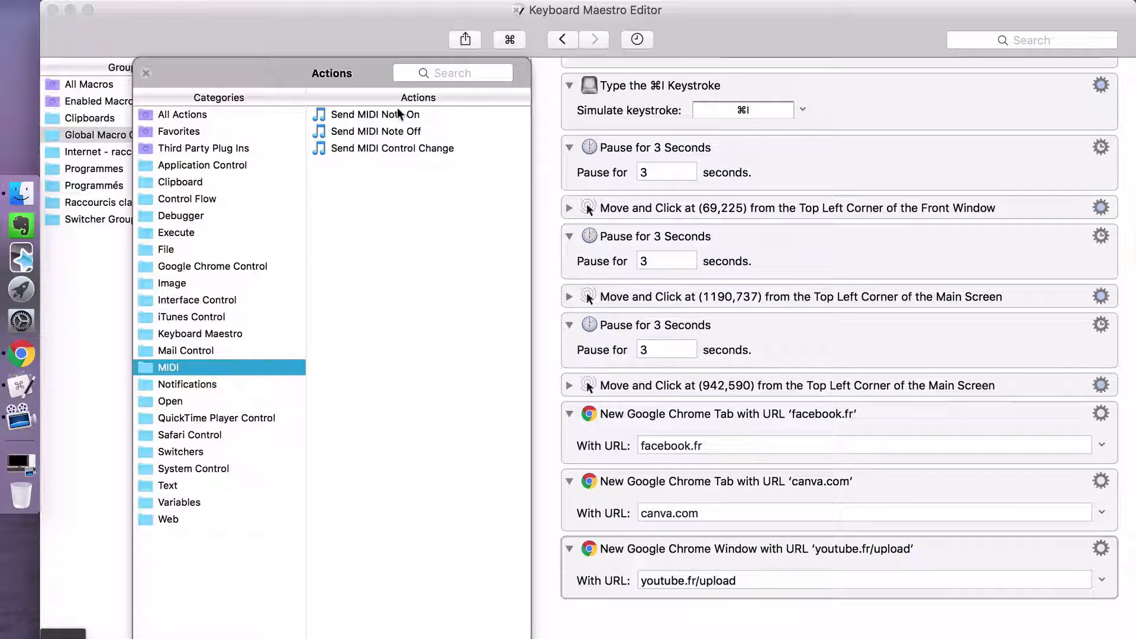
{"action": "left_click", "coordinate": [220, 379]}
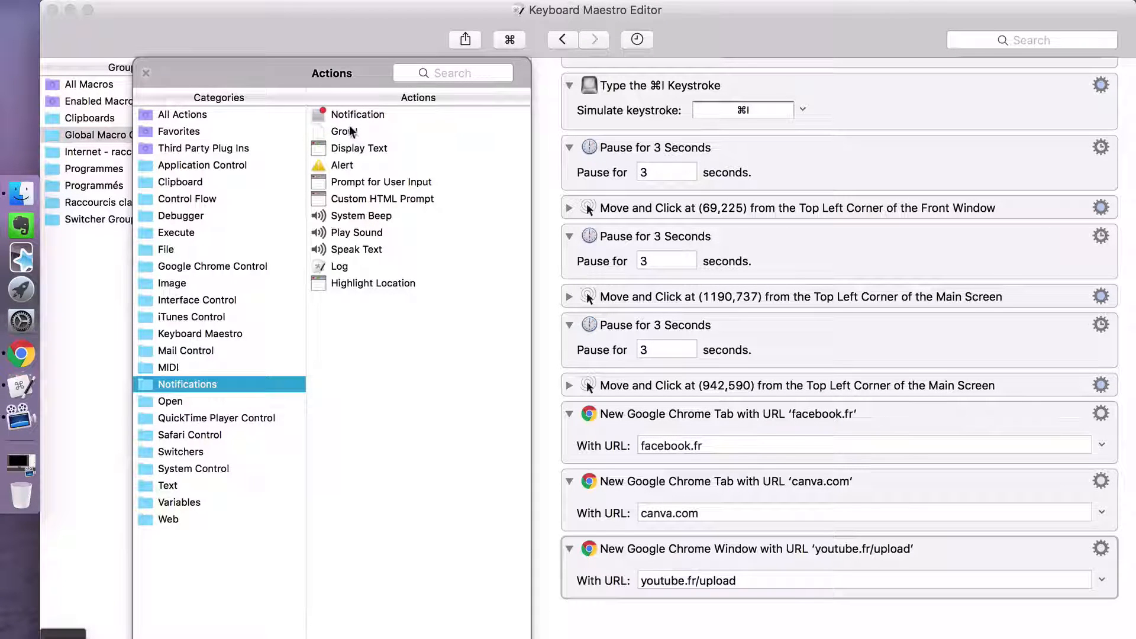
{"action": "left_click", "coordinate": [380, 184]}
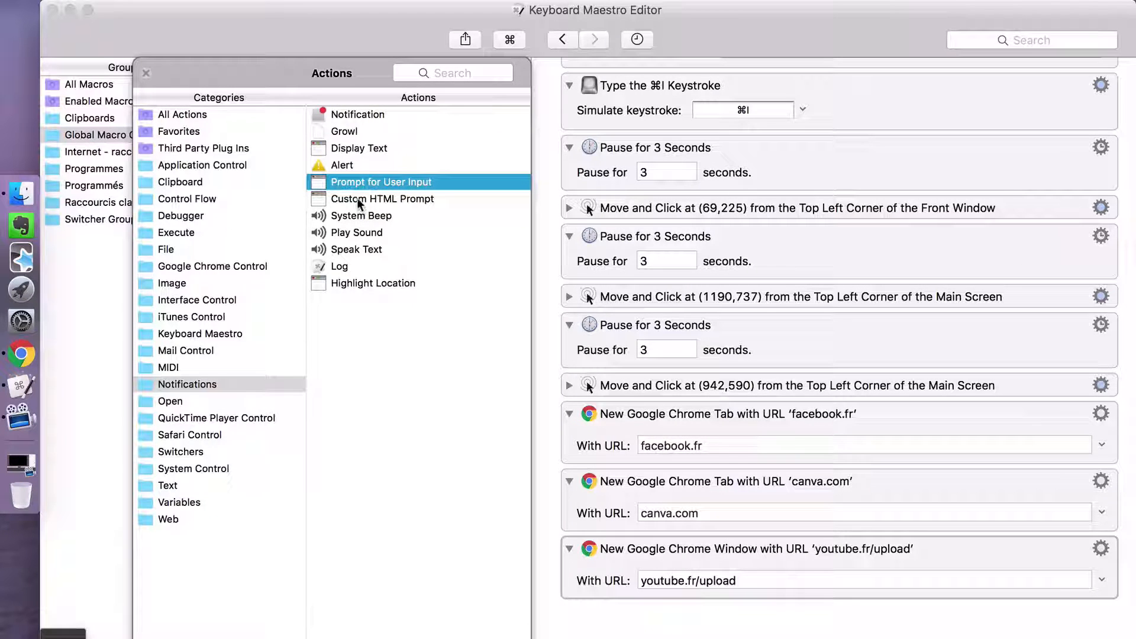
{"action": "left_click", "coordinate": [165, 405]}
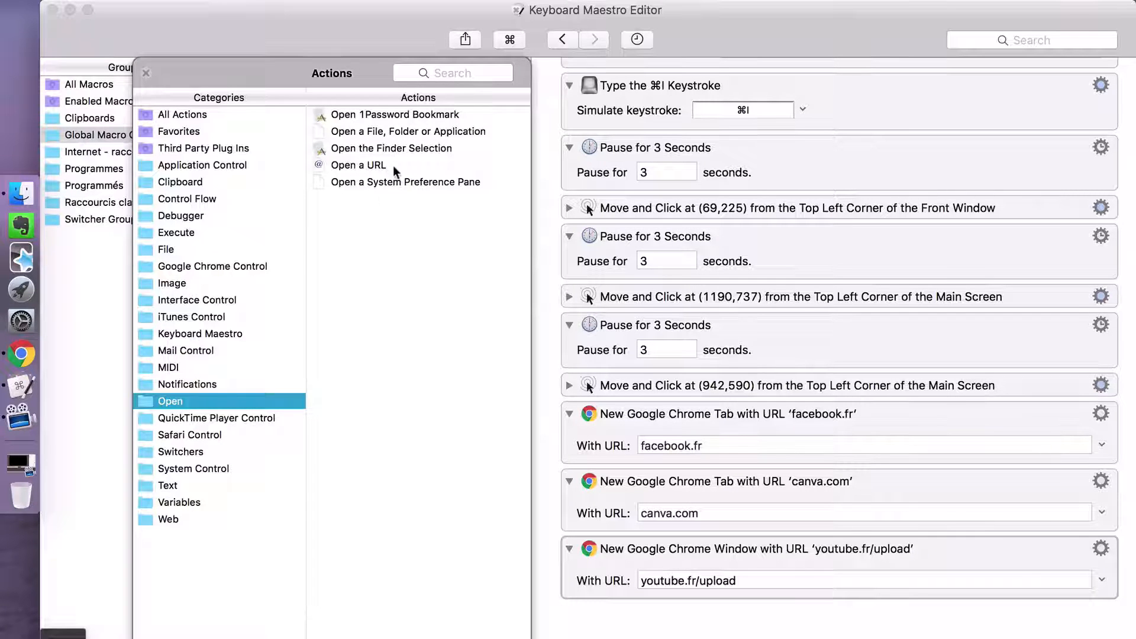
{"action": "left_click", "coordinate": [224, 416]}
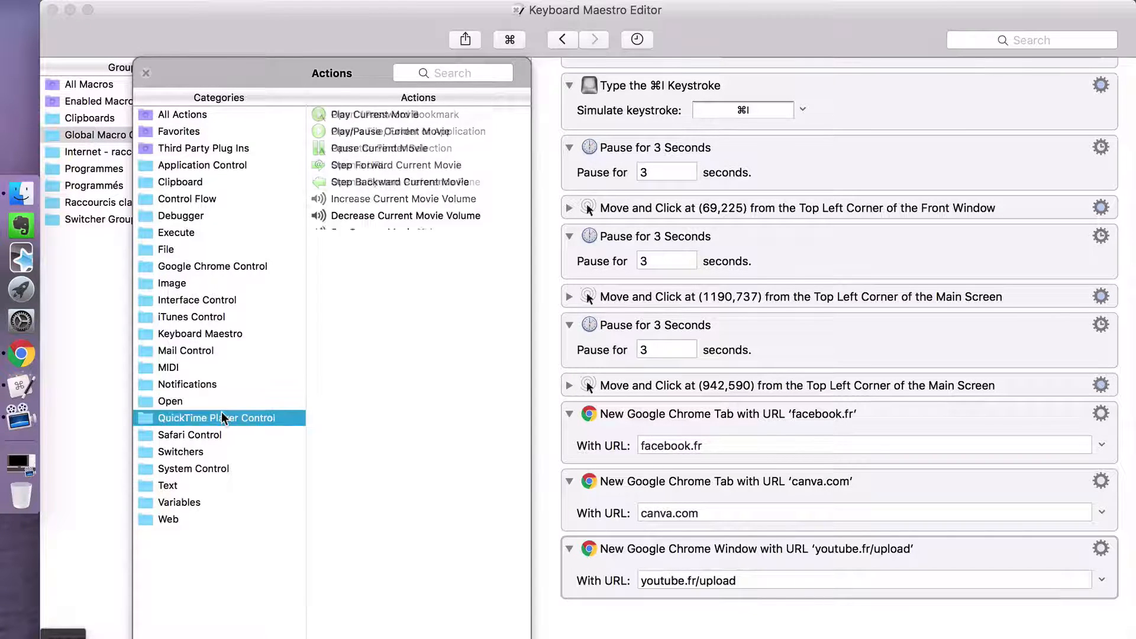
{"action": "left_click", "coordinate": [186, 434]}
{"action": "left_click", "coordinate": [173, 468]}
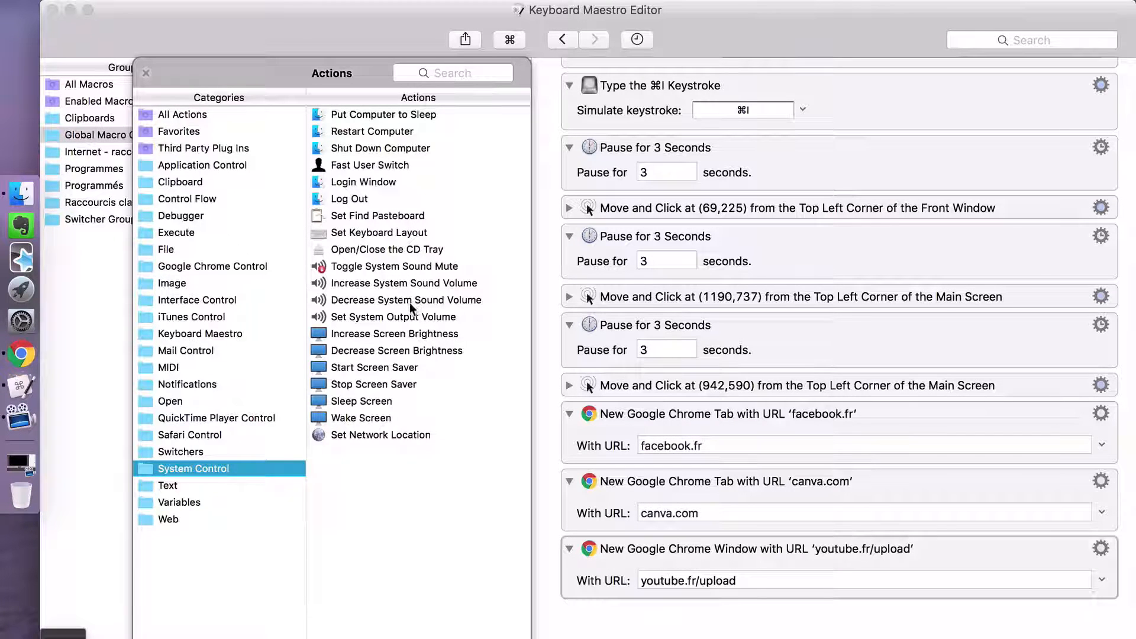
- Try out a Set Variable to Text action at the end of the macro and delete it
{"action": "left_click", "coordinate": [180, 485]}
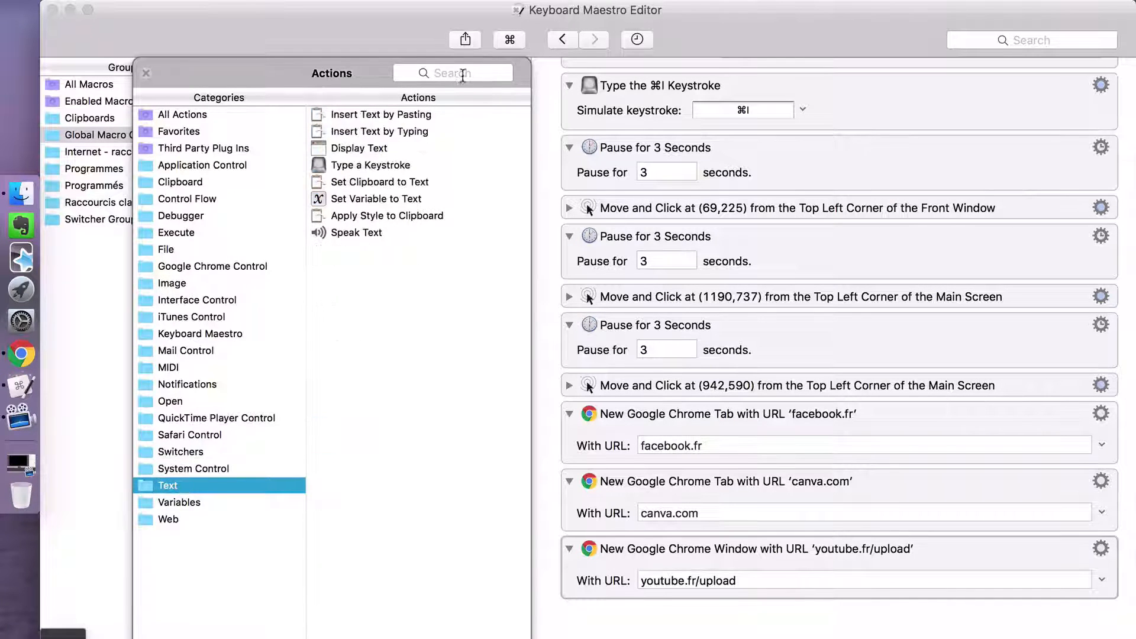
{"action": "double_click", "coordinate": [369, 199]}
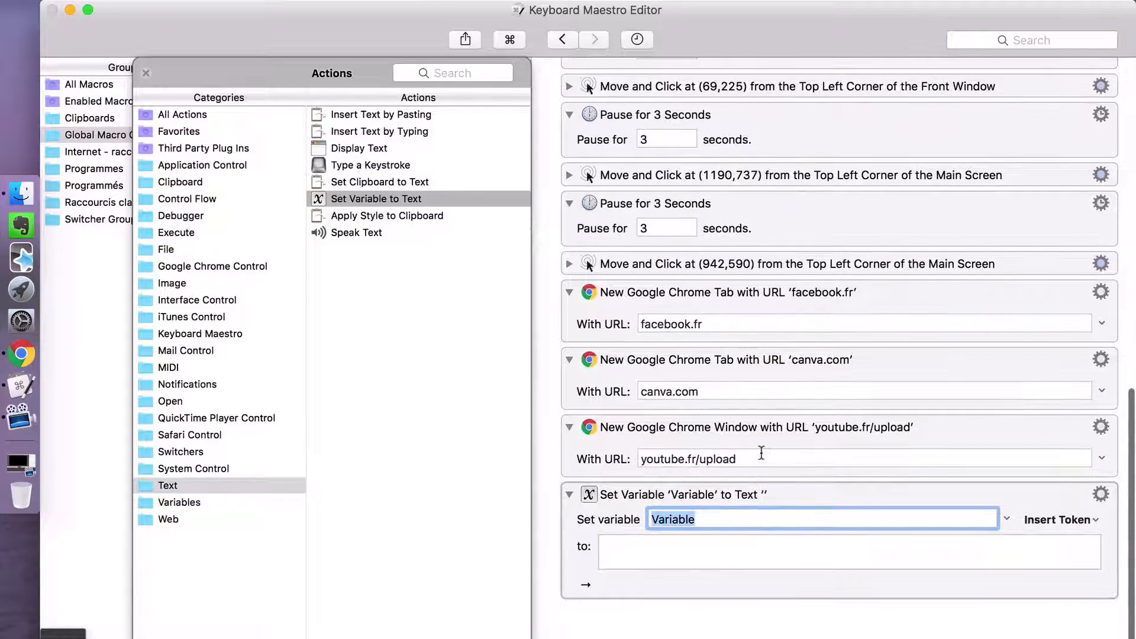
{"action": "left_click", "coordinate": [792, 475]}
{"action": "left_click", "coordinate": [785, 499]}
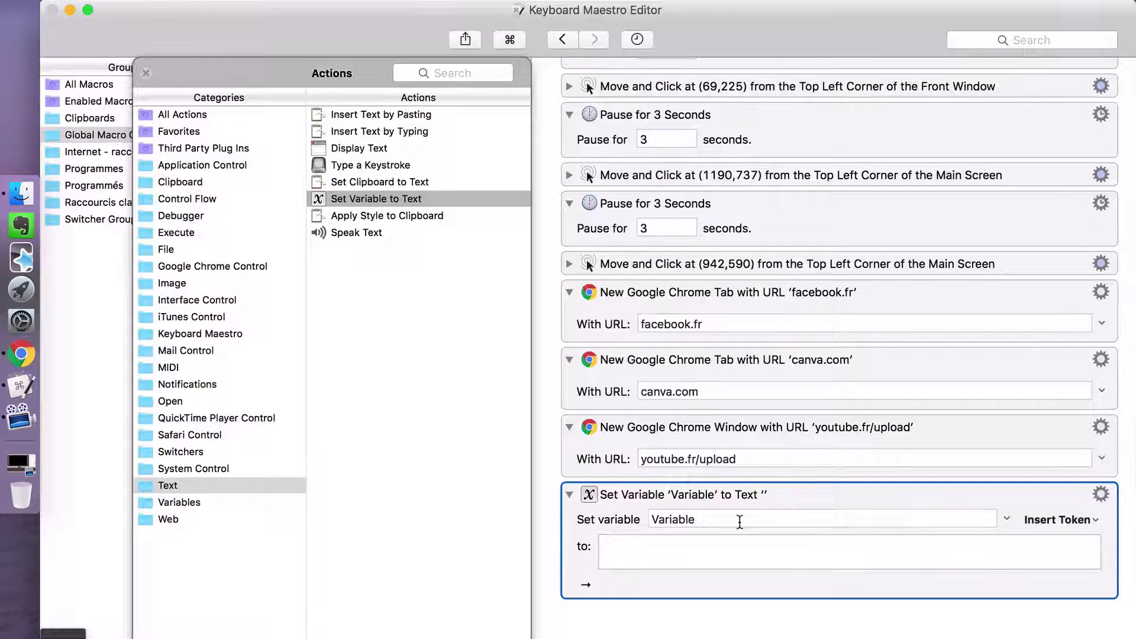
{"action": "key", "text": "Delete"}
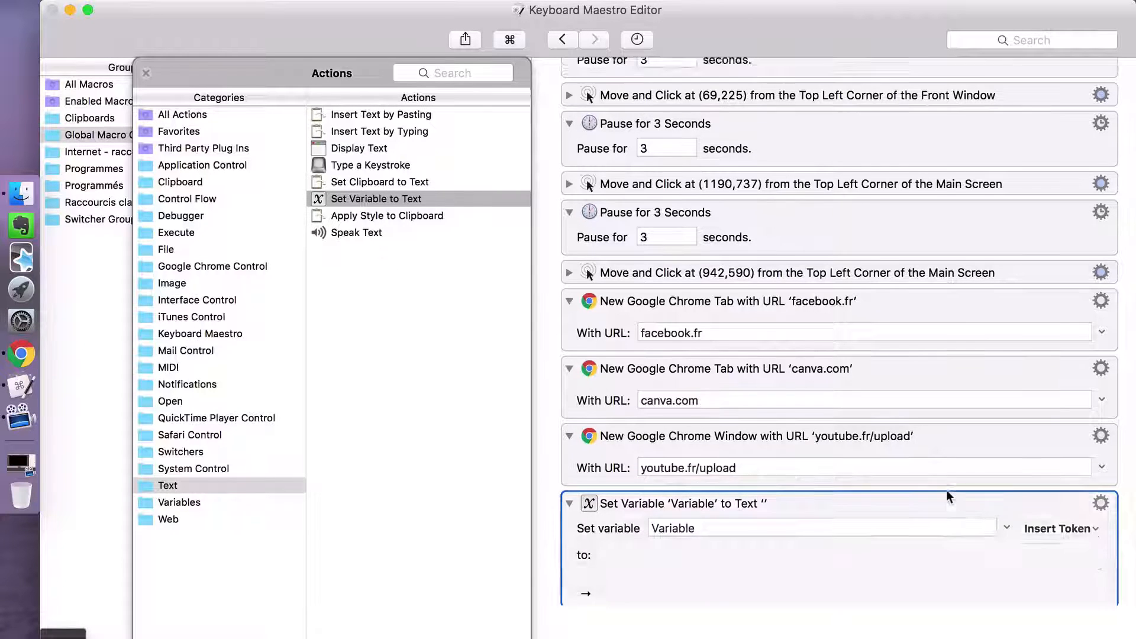
- Add a Search the Web action from the Web category at the end of the macro, after the youtube.fr/upload action
{"action": "left_click", "coordinate": [167, 503]}
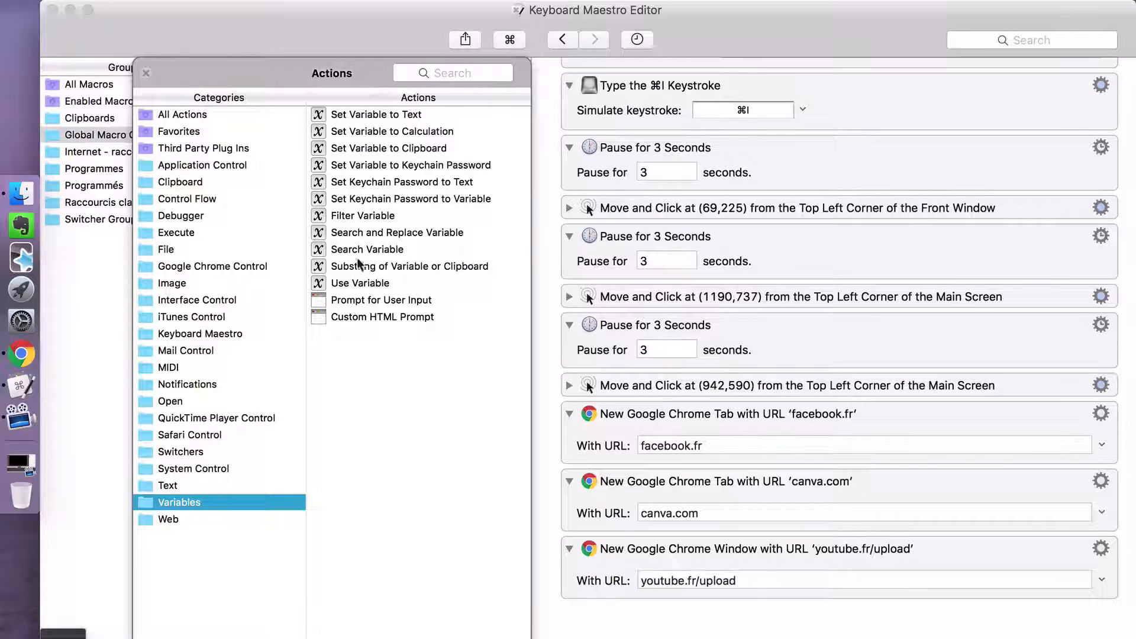
{"action": "left_click", "coordinate": [171, 523]}
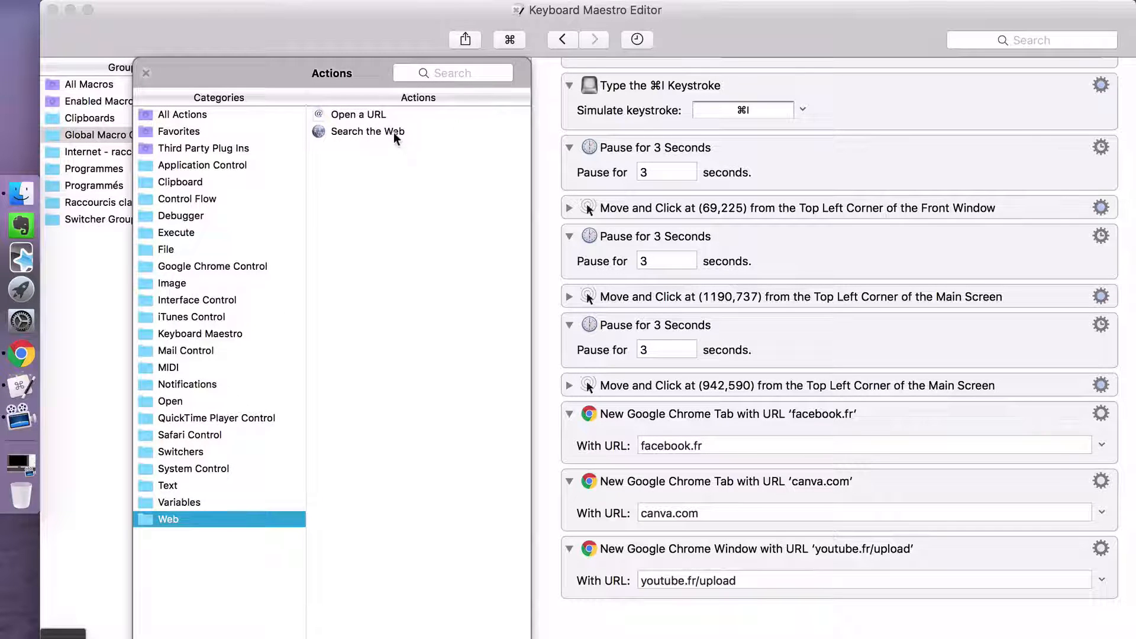
{"action": "double_click", "coordinate": [392, 134]}
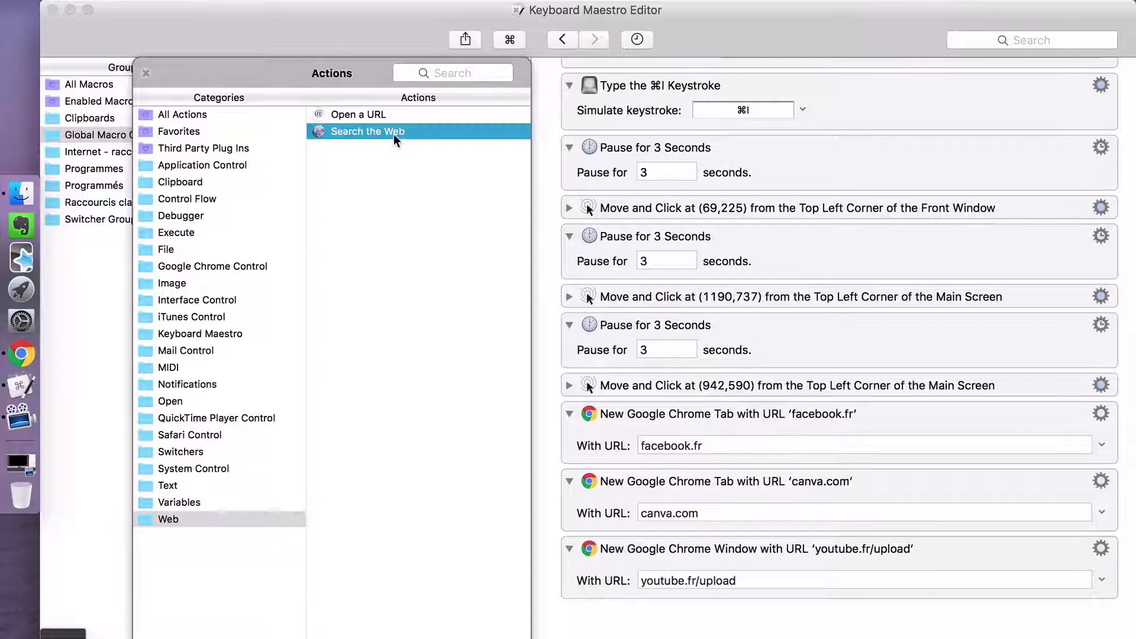
{"action": "scroll", "coordinate": [549, 362], "scroll_direction": "up", "scroll_amount": 2}
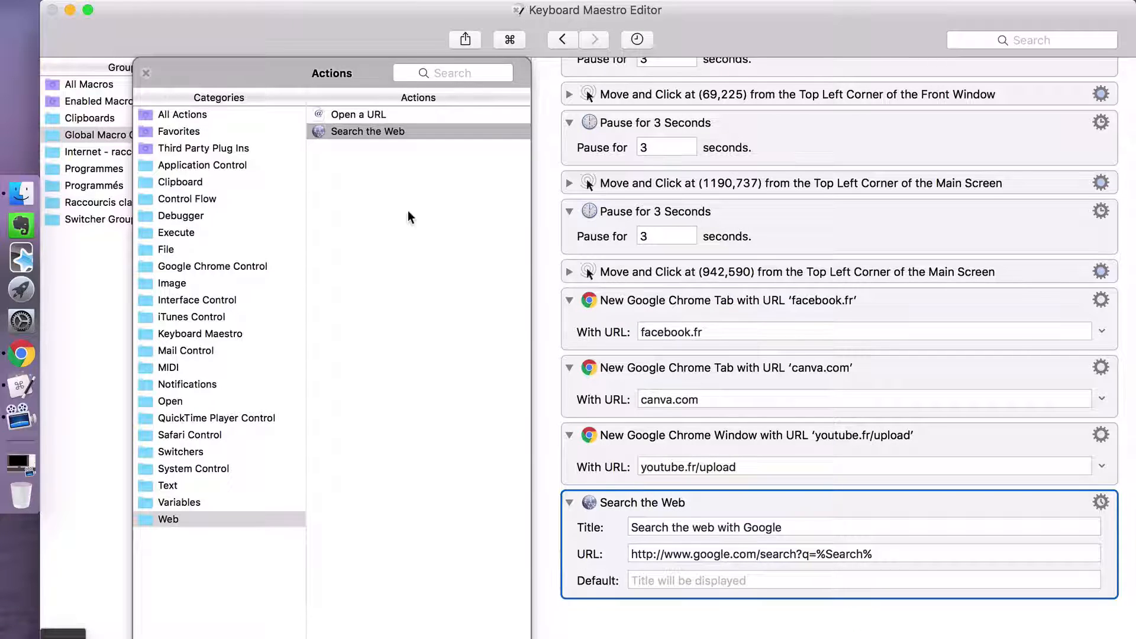
- Bring up the Google web search prompt with the typed string gg and dismiss it
{"action": "left_click", "coordinate": [463, 75]}
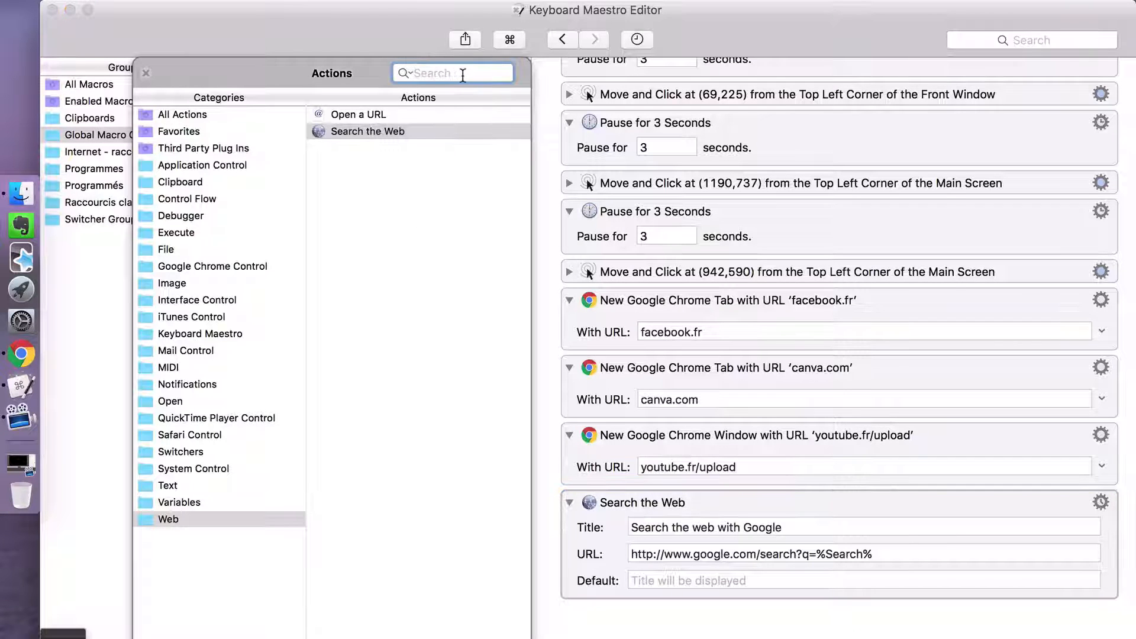
{"action": "type", "text": "gg"}
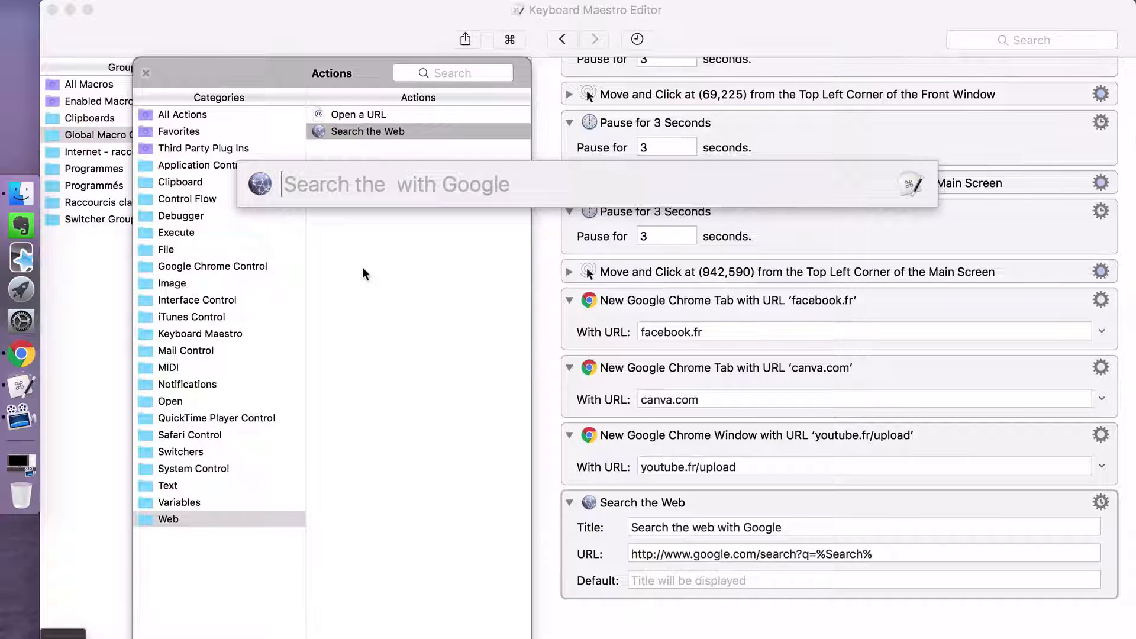
{"action": "key", "text": "Escape"}
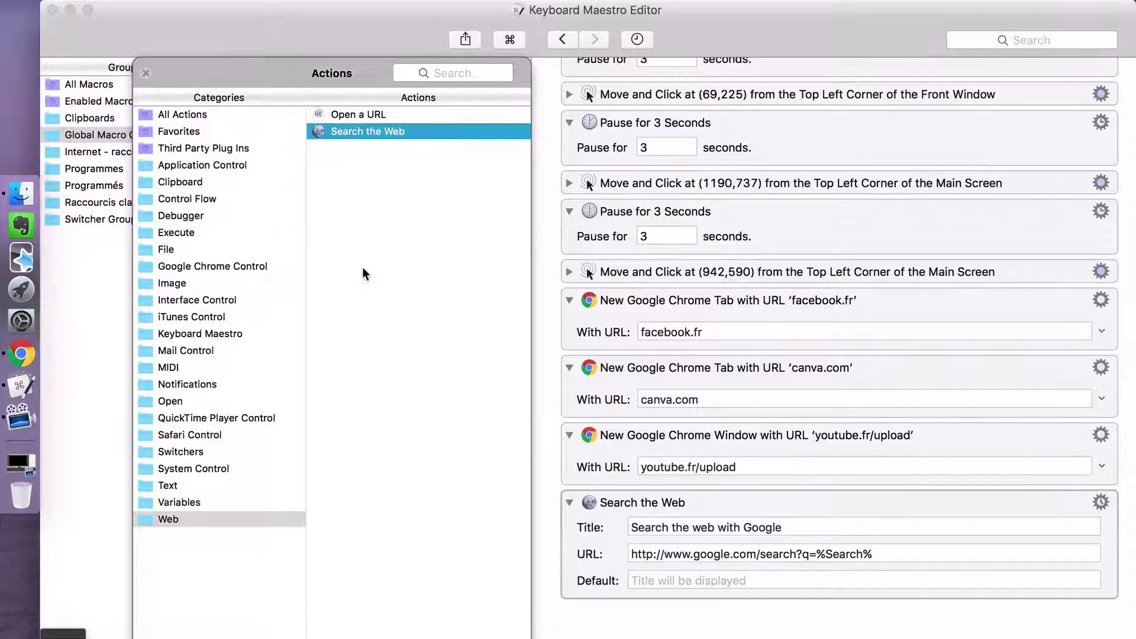